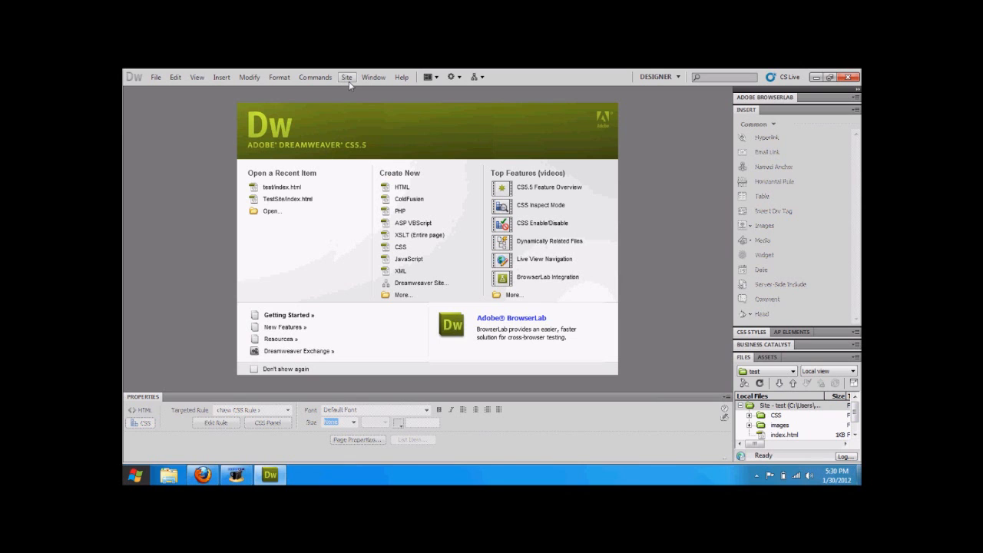
Step: Start a new site definition and name the site "testsite"
{"action": "left_click", "coordinate": [347, 77]}
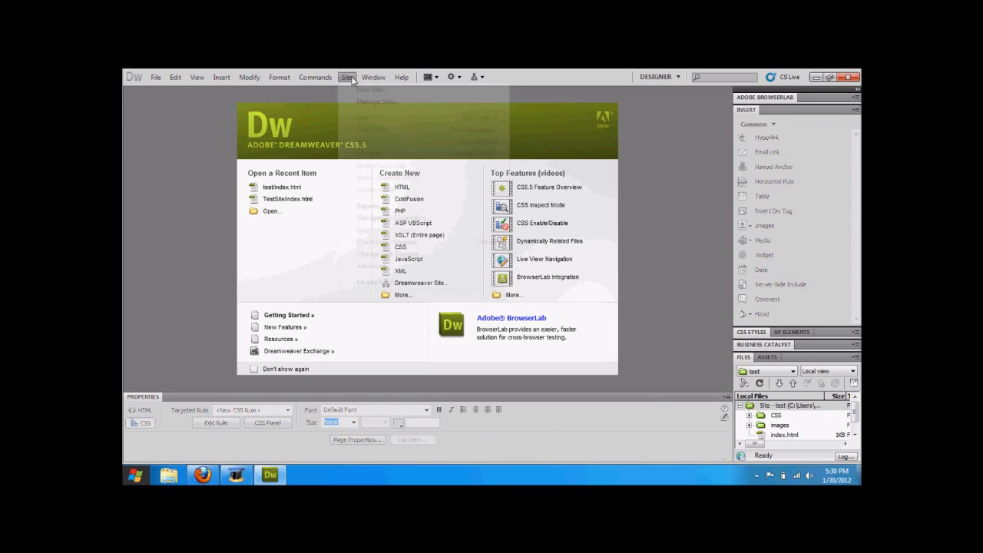
{"action": "left_click", "coordinate": [355, 91]}
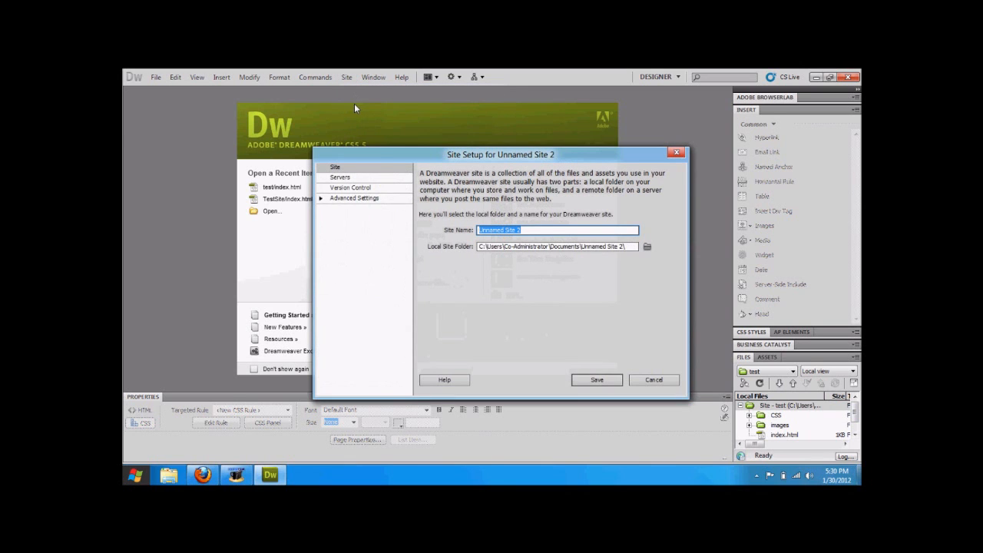
{"action": "type", "text": "test"}
{"action": "left_click", "coordinate": [626, 247]}
{"action": "left_click", "coordinate": [615, 232]}
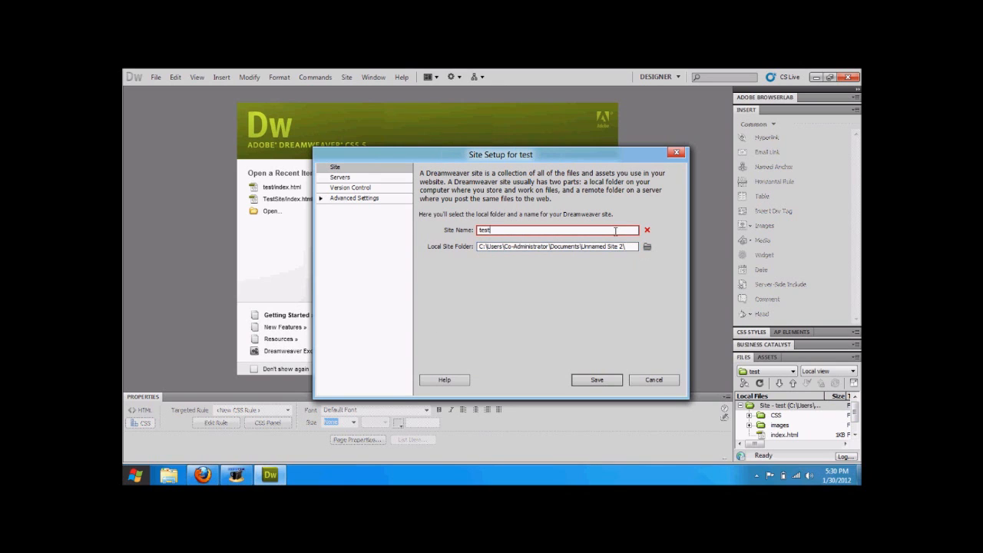
{"action": "type", "text": "site"}
Step: Browse for the local site folder and delete the existing TestSite and test folders from My Documents
{"action": "left_click", "coordinate": [646, 247]}
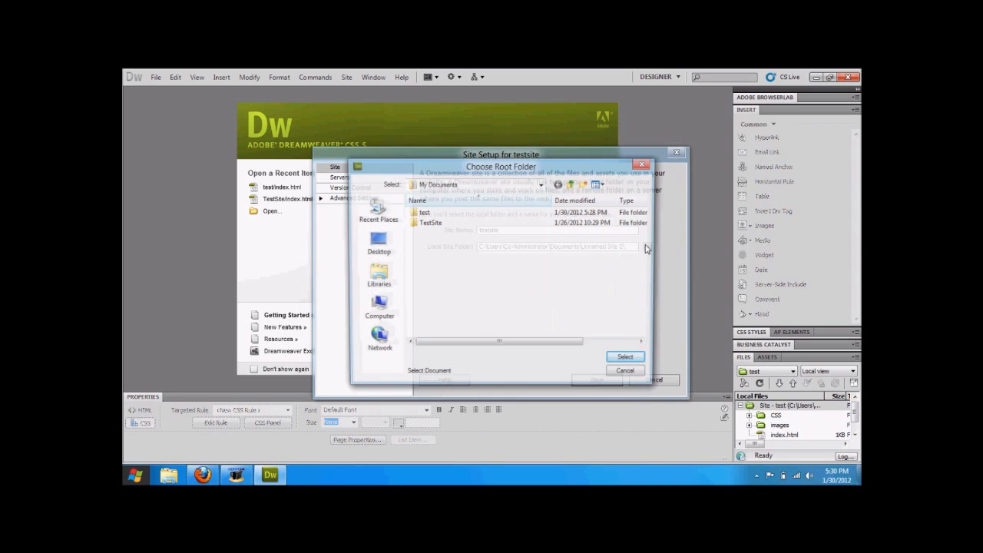
{"action": "left_click", "coordinate": [443, 223]}
{"action": "key", "text": "Delete"}
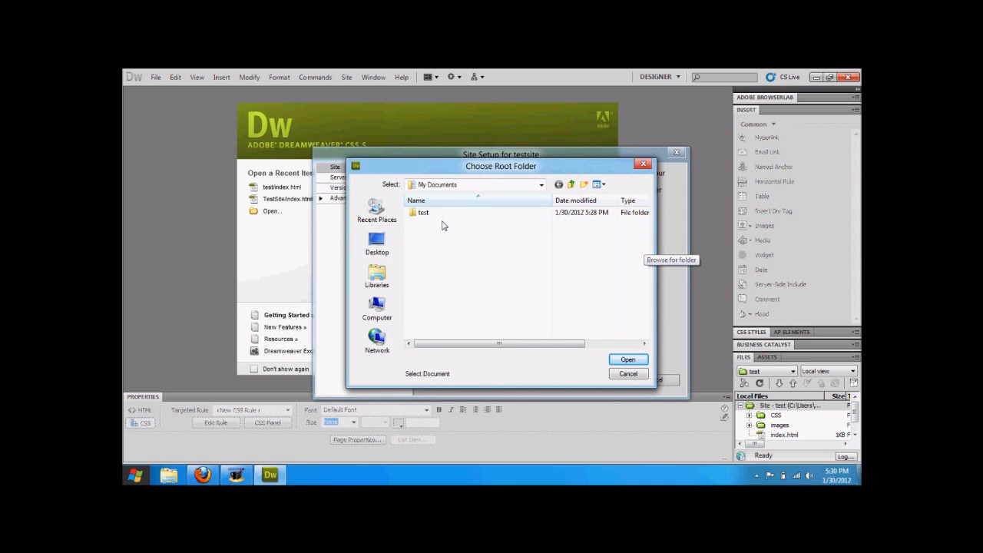
{"action": "left_click", "coordinate": [443, 215]}
{"action": "key", "text": "Delete"}
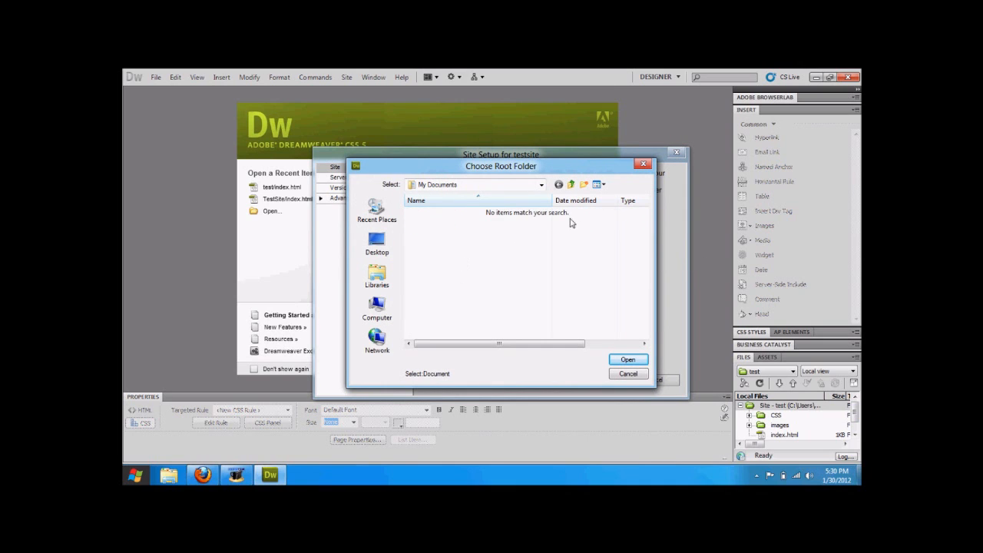
Step: Create a folder named "testsite" in My Documents and open it
{"action": "left_click", "coordinate": [584, 184]}
{"action": "type", "text": "testsite"}
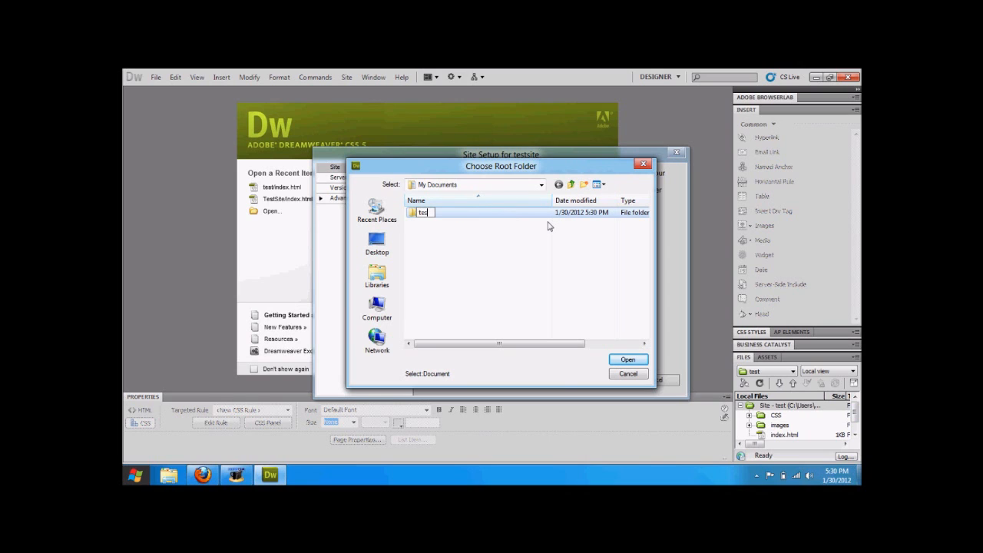
{"action": "key", "text": "Return"}
{"action": "key", "text": "Return"}
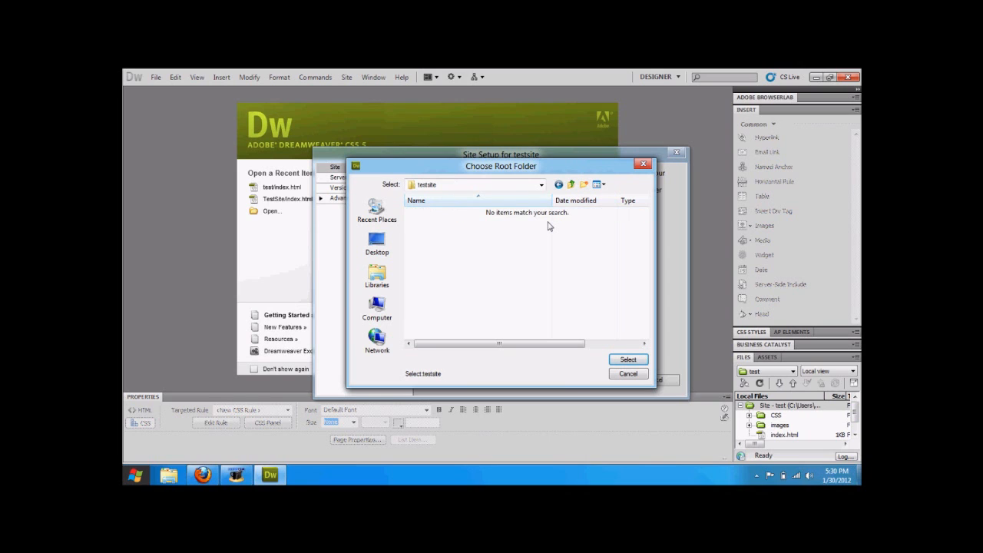
Step: Create two subfolders named "images" and "CSS" inside the testsite folder
{"action": "left_click", "coordinate": [584, 184]}
{"action": "type", "text": "images"}
{"action": "key", "text": "Return"}
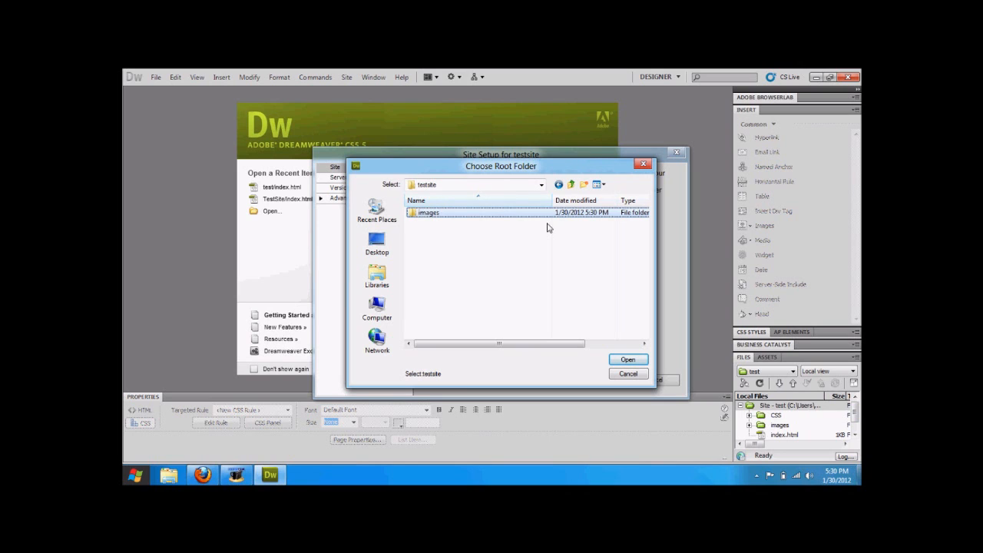
{"action": "left_click", "coordinate": [584, 185]}
{"action": "type", "text": "CSS"}
{"action": "key", "text": "Return"}
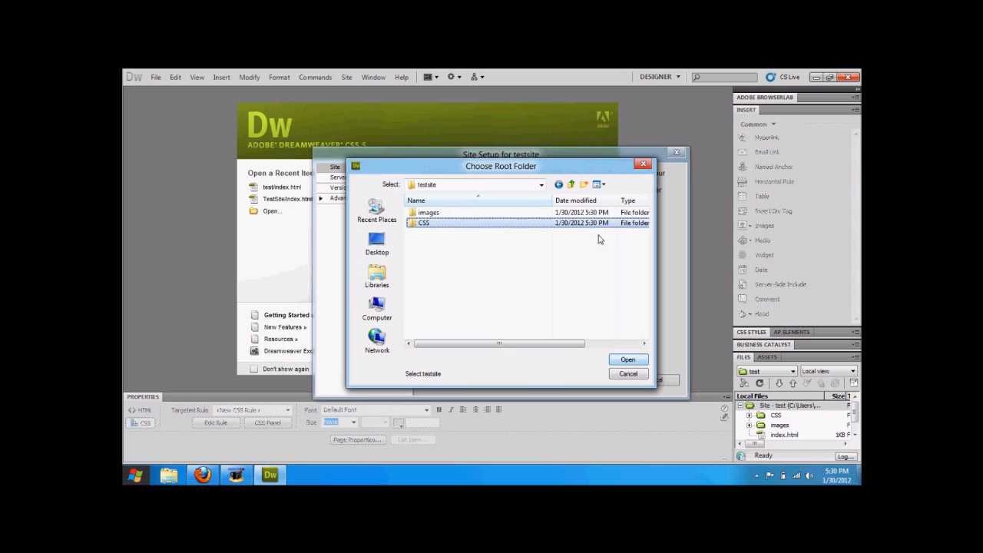
Step: Choose the testsite folder as the local site folder and save the site, proceeding despite the shared root folder
{"action": "left_click", "coordinate": [571, 184]}
{"action": "left_click", "coordinate": [553, 213]}
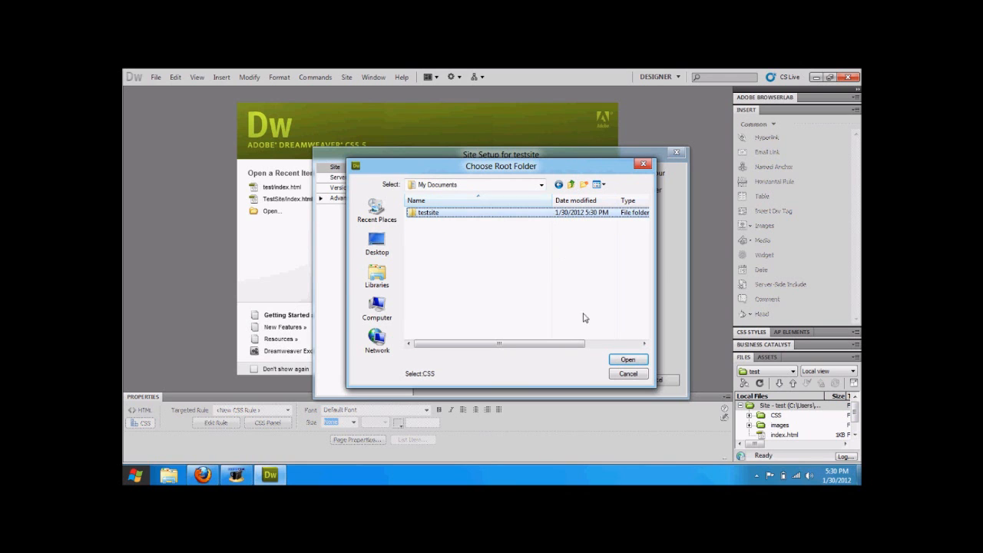
{"action": "left_click", "coordinate": [625, 358]}
{"action": "left_click", "coordinate": [623, 359]}
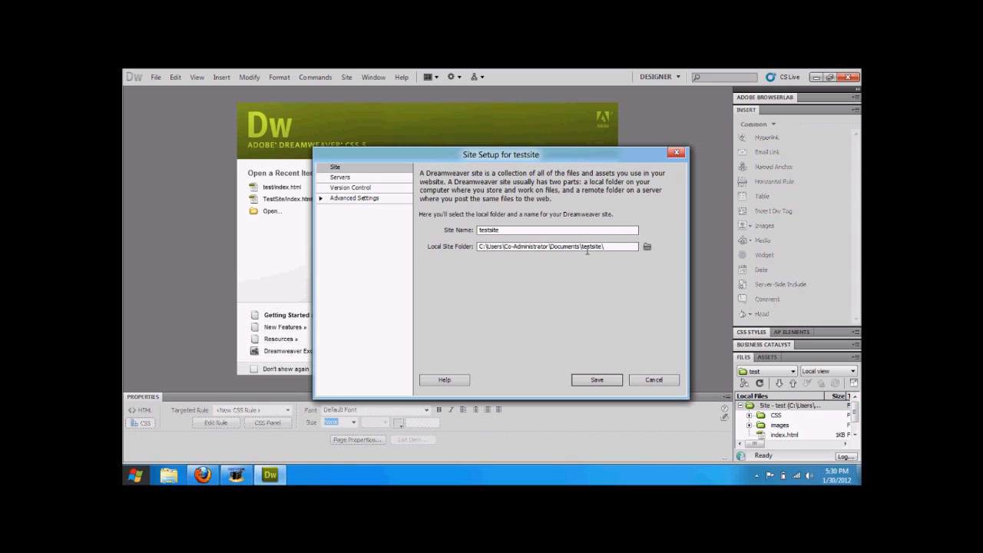
{"action": "left_click", "coordinate": [608, 382]}
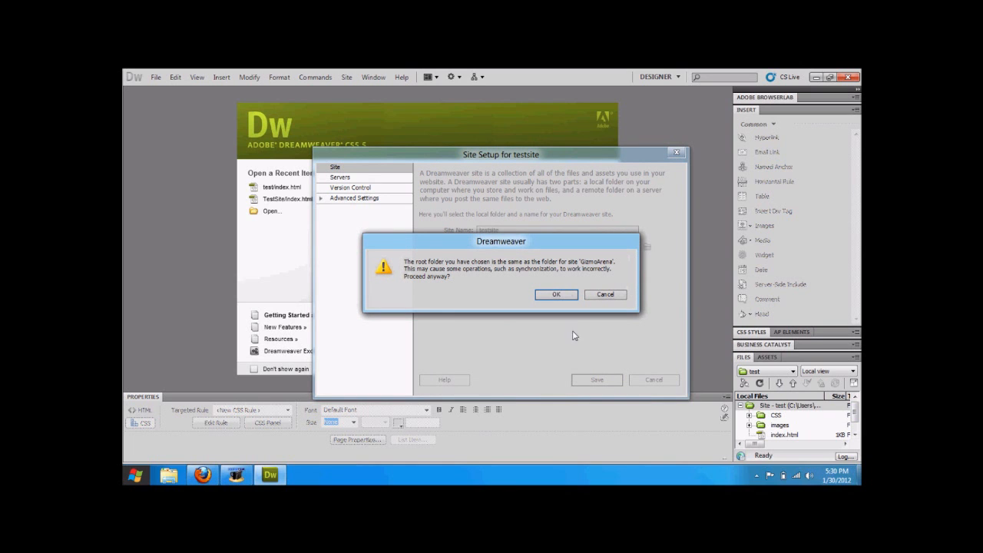
{"action": "left_click", "coordinate": [567, 296]}
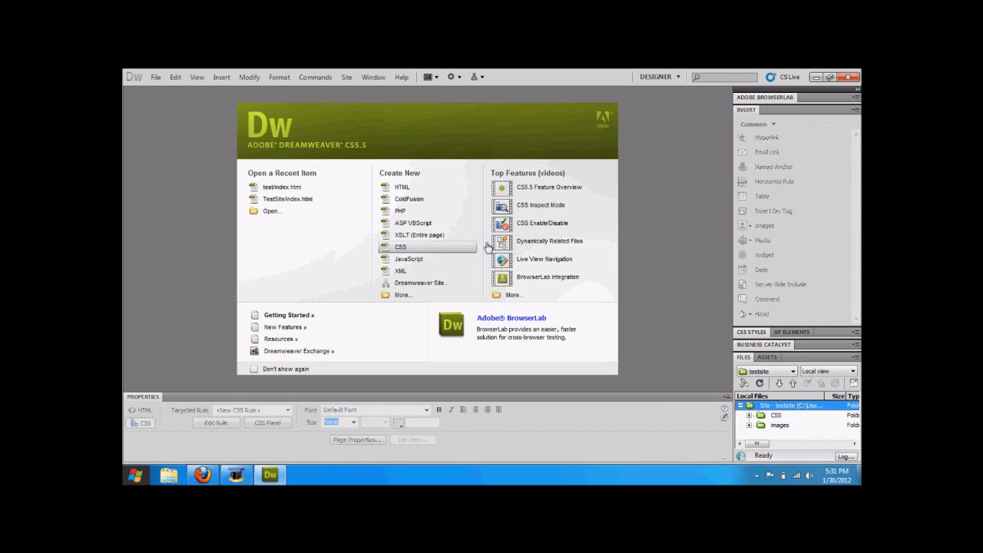
Step: Create a new blank HTML page and set its document title to "TestSite | Home"
{"action": "left_click", "coordinate": [402, 187]}
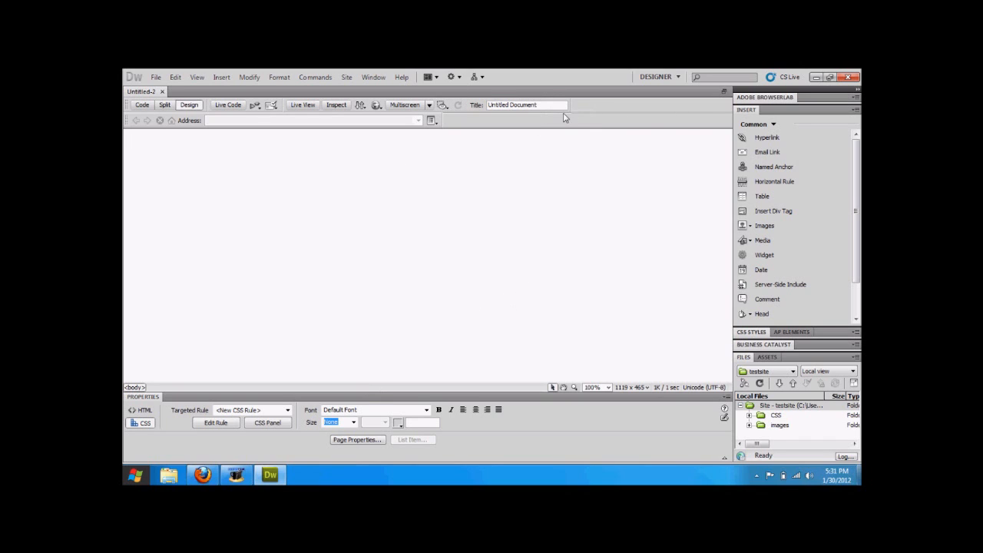
{"action": "left_click_drag", "start_coordinate": [554, 108], "coordinate": [459, 101]}
{"action": "type", "text": "TestSite"}
{"action": "type", "text": " | Ind"}
{"action": "key", "text": "BackSpace"}
{"action": "key", "text": "BackSpace"}
{"action": "key", "text": "BackSpace"}
{"action": "type", "text": "Home"}
{"action": "left_click", "coordinate": [450, 179]}
{"action": "type", "text": "dfsdf"}
{"action": "key", "text": "BackSpace"}
{"action": "key", "text": "BackSpace"}
{"action": "key", "text": "BackSpace"}
{"action": "key", "text": "BackSpace"}
{"action": "key", "text": "BackSpace"}
Step: Set the page background color to blue #00C from the Color Cubes palette and apply it
{"action": "left_click", "coordinate": [338, 441]}
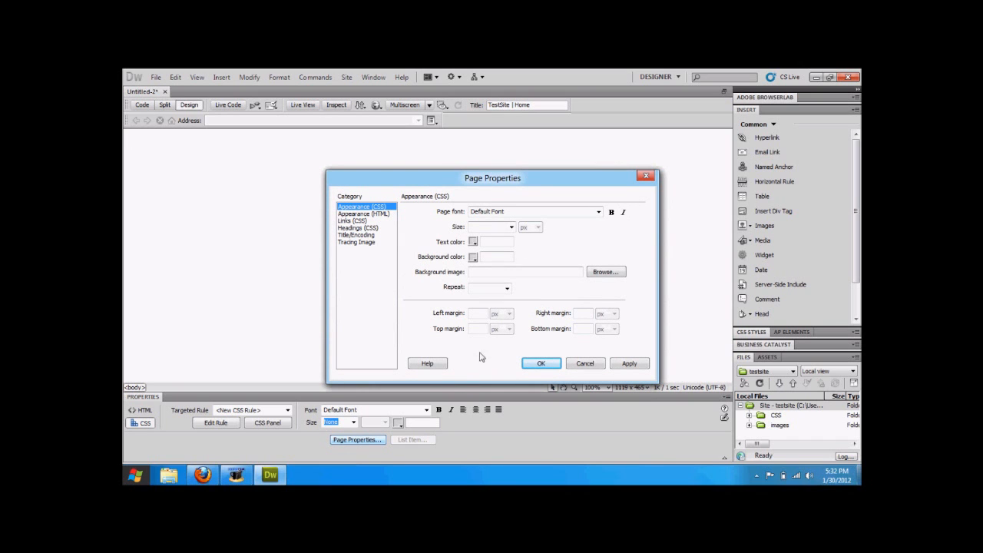
{"action": "left_click", "coordinate": [473, 260]}
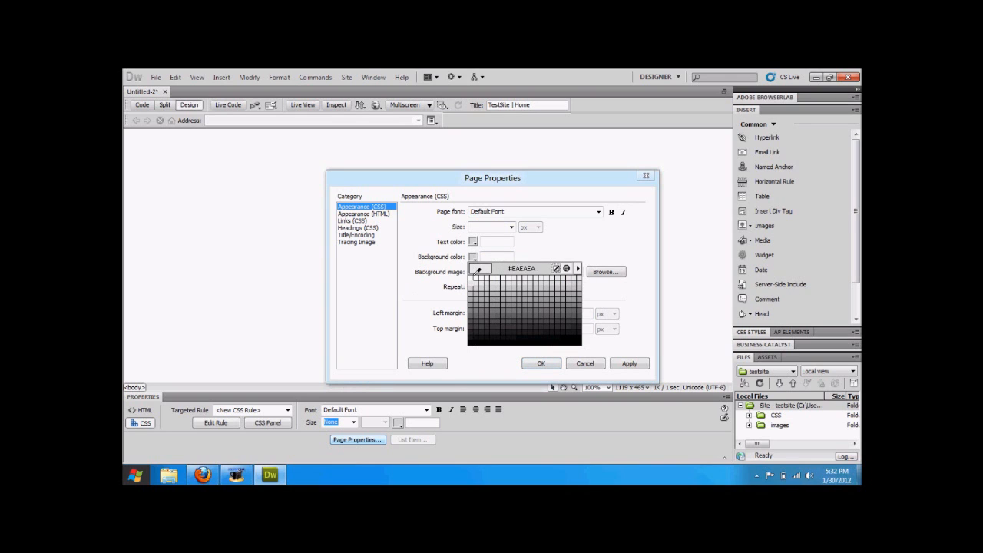
{"action": "left_click", "coordinate": [579, 269]}
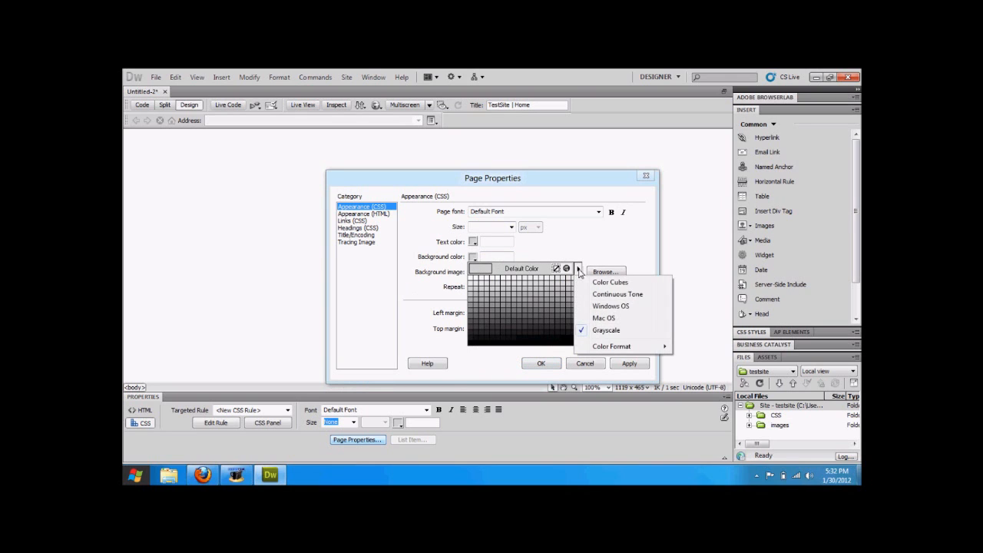
{"action": "left_click", "coordinate": [588, 285]}
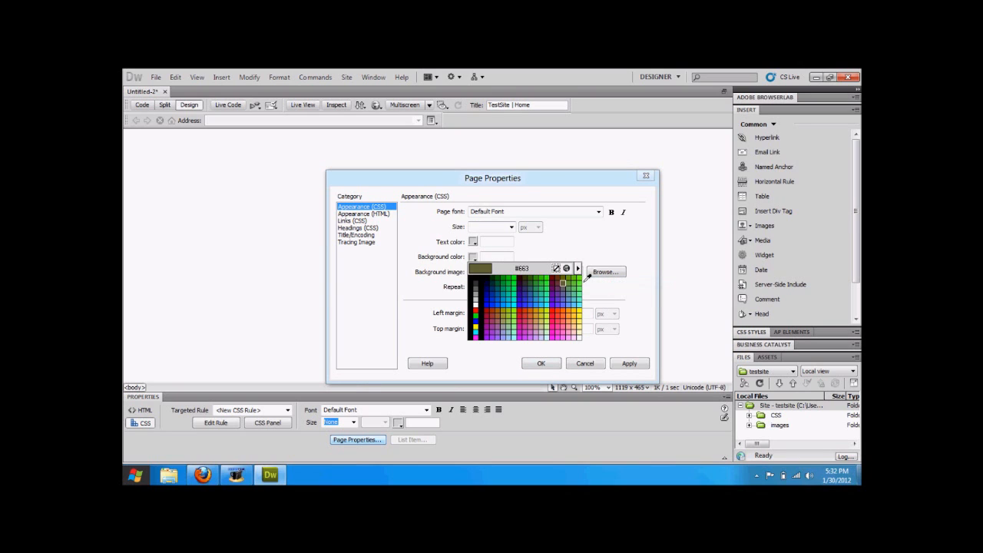
{"action": "left_click", "coordinate": [488, 299]}
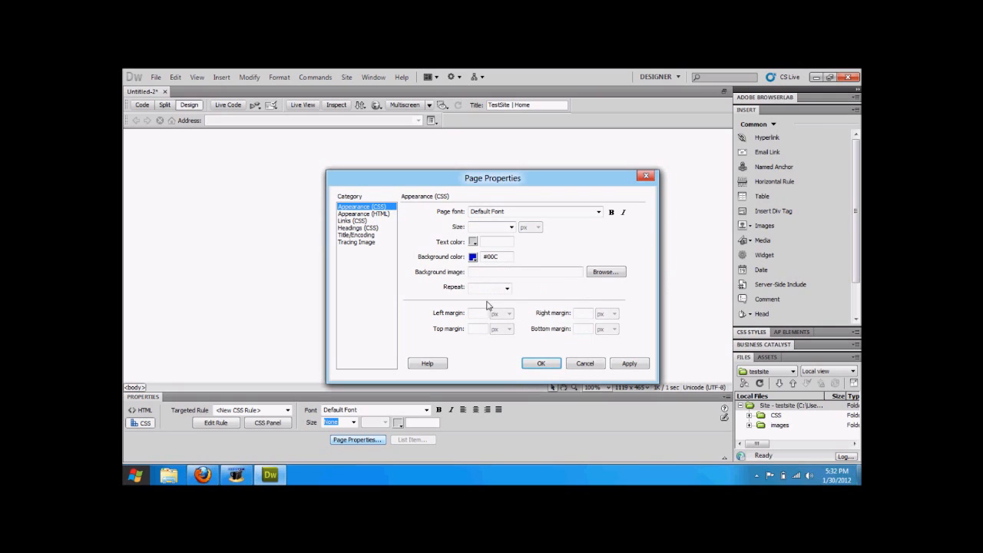
{"action": "left_click", "coordinate": [629, 366]}
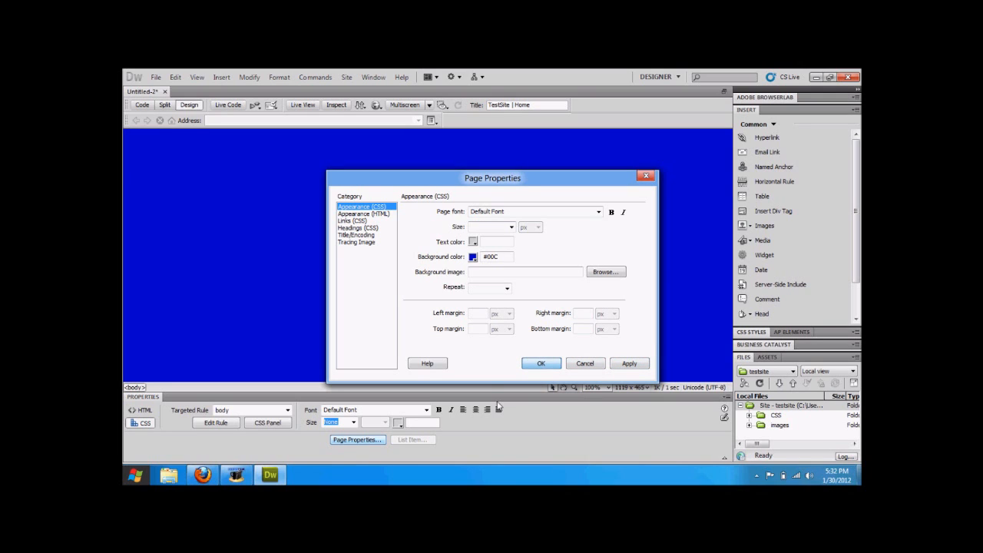
Step: Leave the background image empty, set the page background color to dark gray #333 and accept the page properties
{"action": "left_click", "coordinate": [597, 275]}
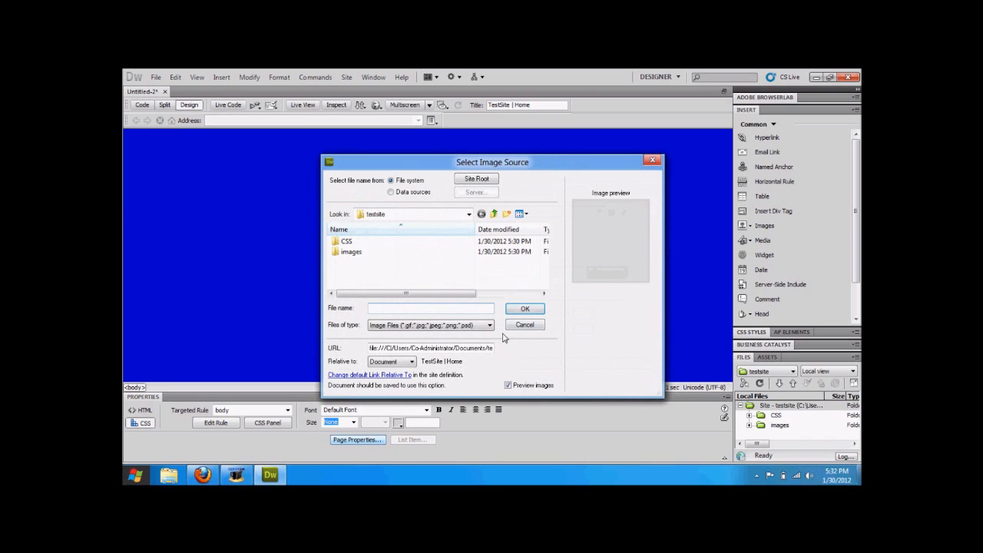
{"action": "left_click", "coordinate": [515, 328]}
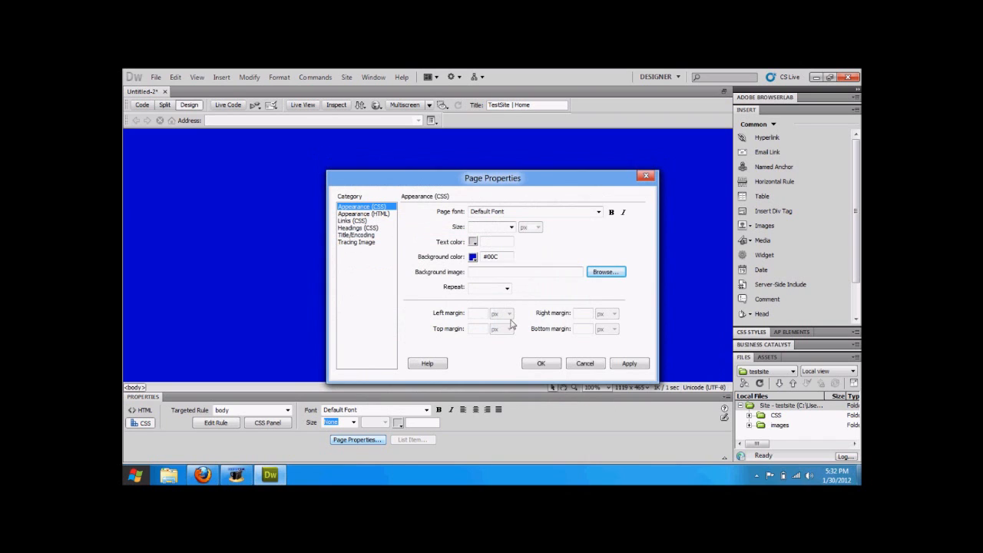
{"action": "left_click", "coordinate": [473, 256]}
{"action": "left_click", "coordinate": [476, 282]}
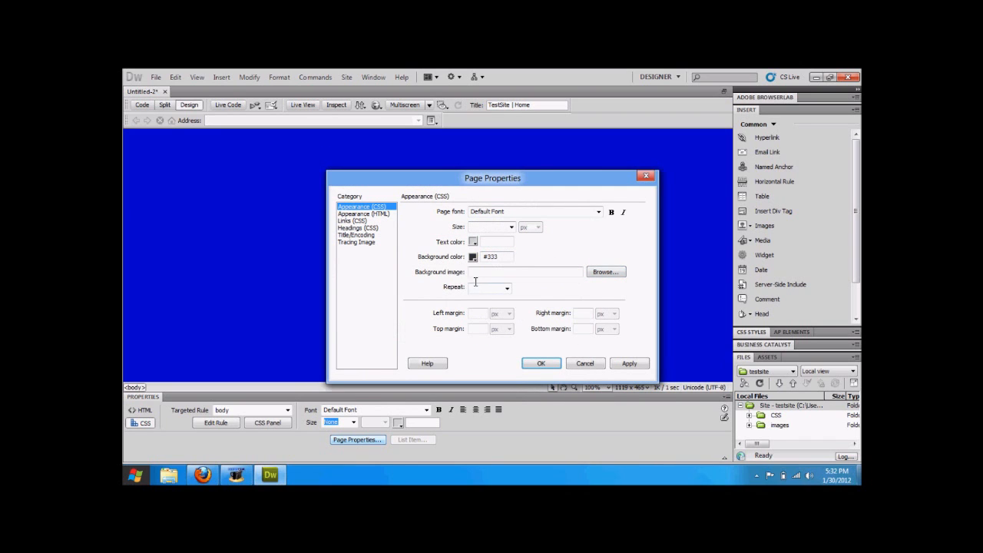
{"action": "left_click", "coordinate": [540, 366]}
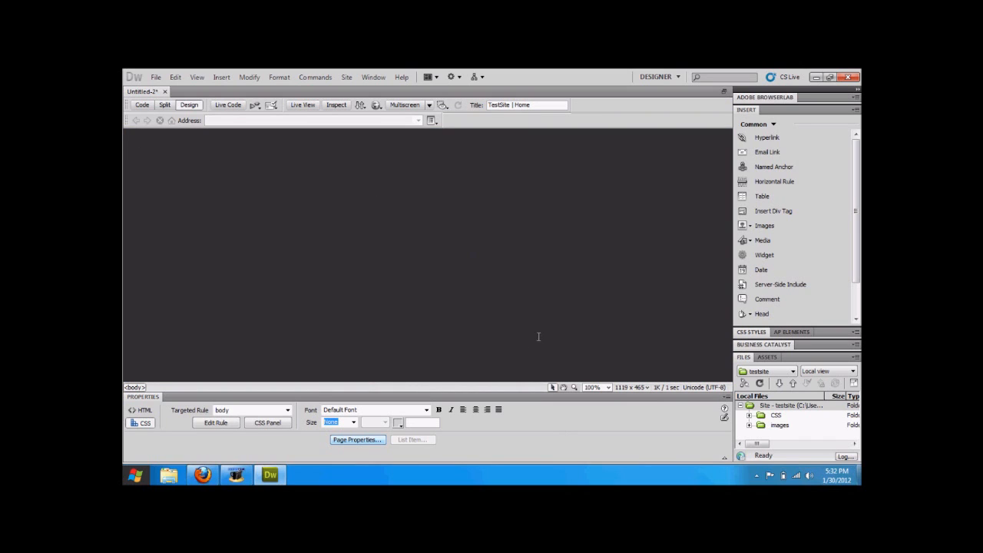
Step: Edit the body CSS rule so its box margin is 0 px on all sides
{"action": "left_click", "coordinate": [759, 112]}
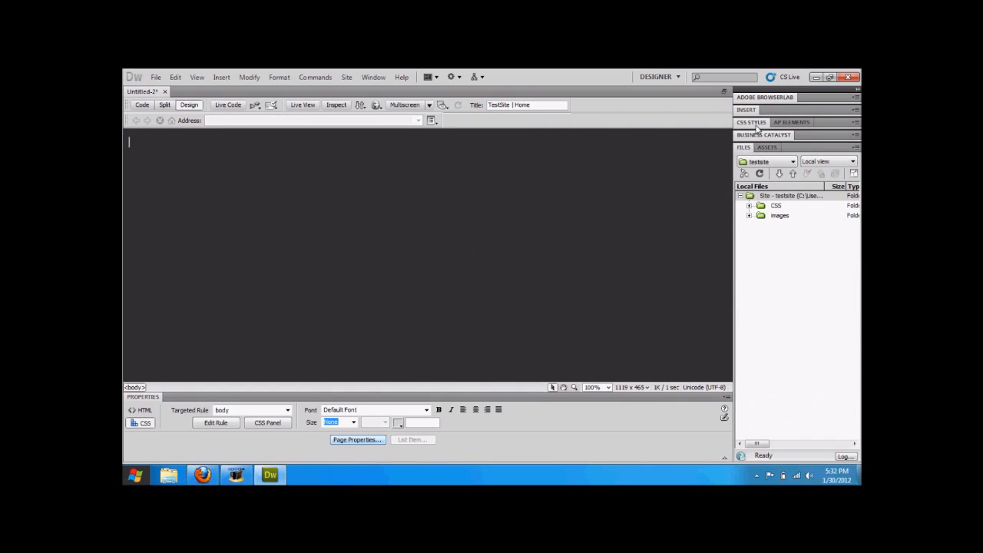
{"action": "left_click", "coordinate": [754, 123]}
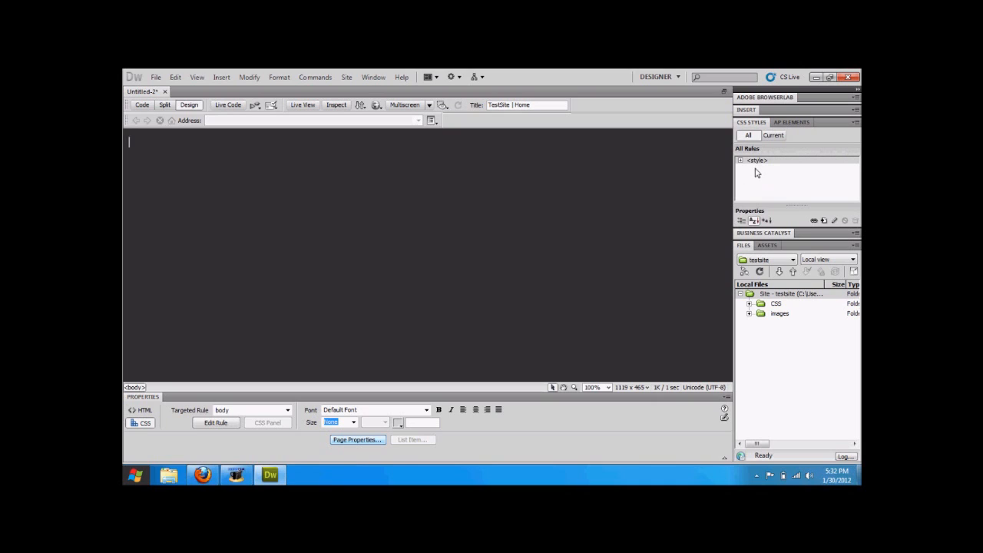
{"action": "left_click", "coordinate": [702, 175]}
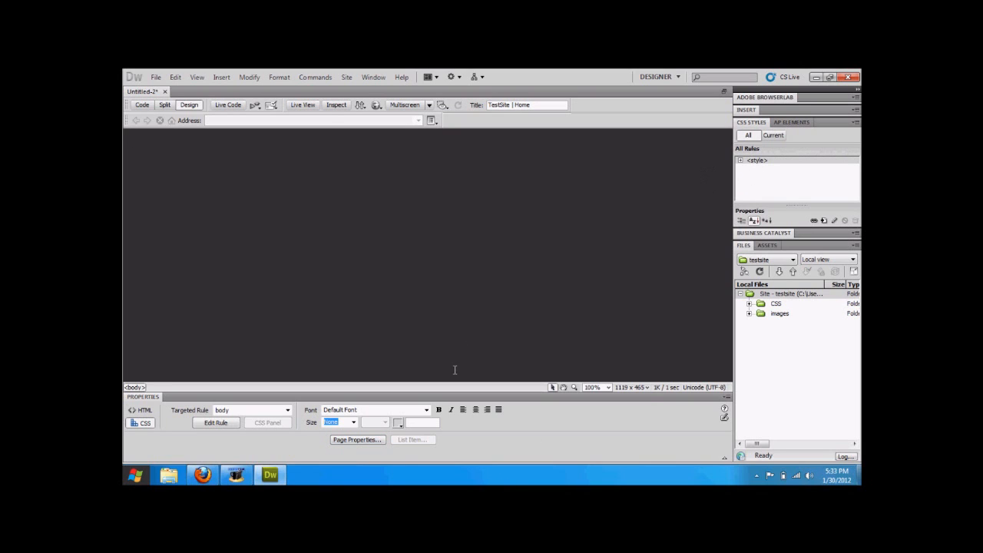
{"action": "left_click", "coordinate": [741, 161]}
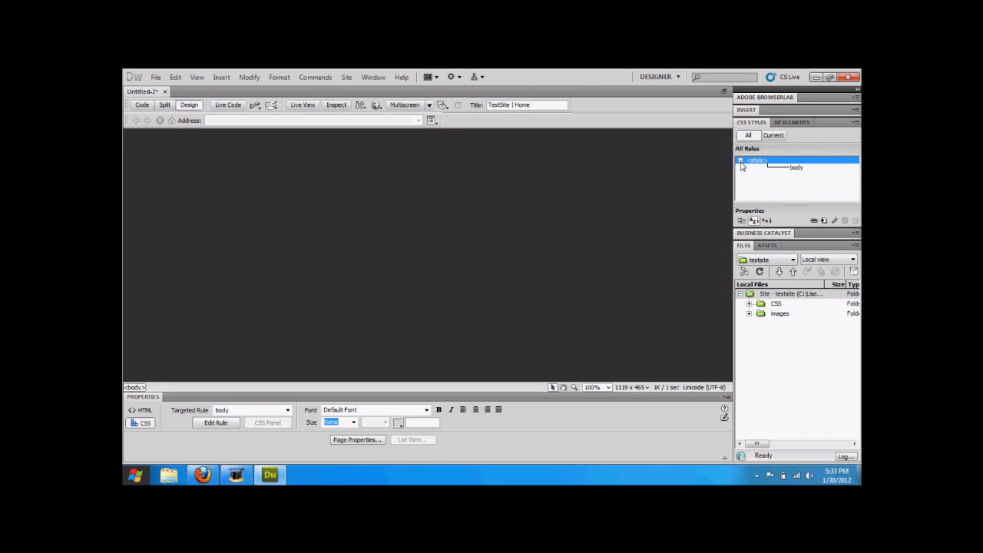
{"action": "left_click", "coordinate": [795, 168]}
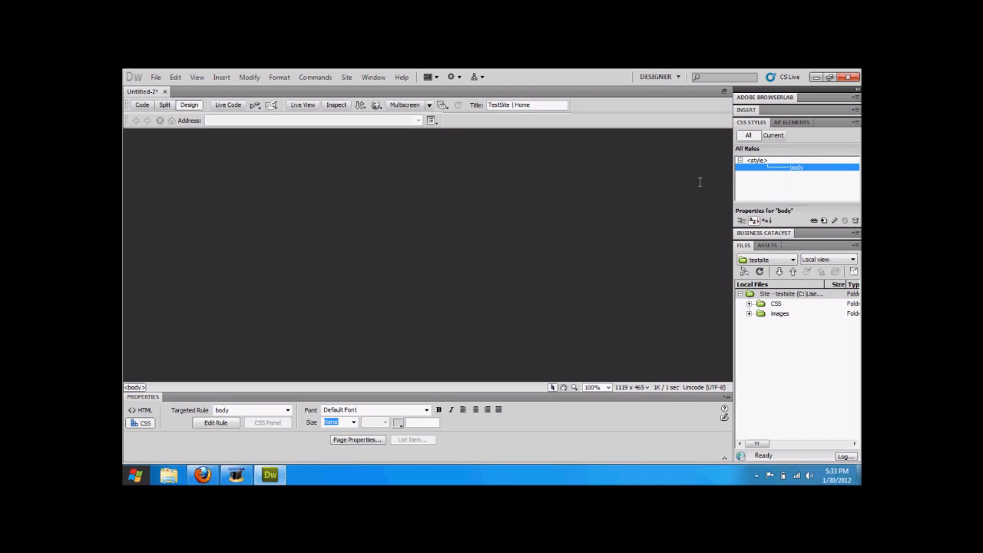
{"action": "double_click", "coordinate": [798, 170]}
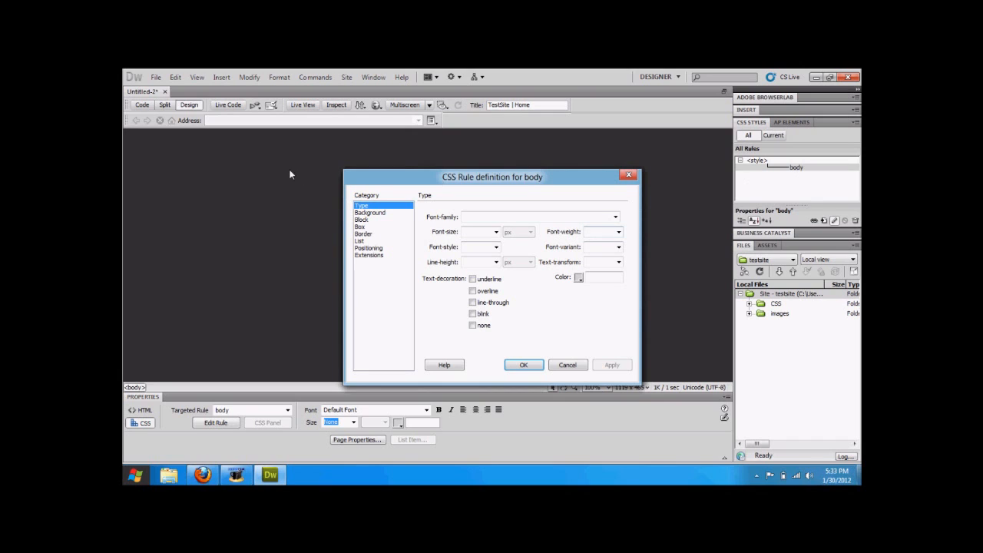
{"action": "left_click", "coordinate": [383, 228]}
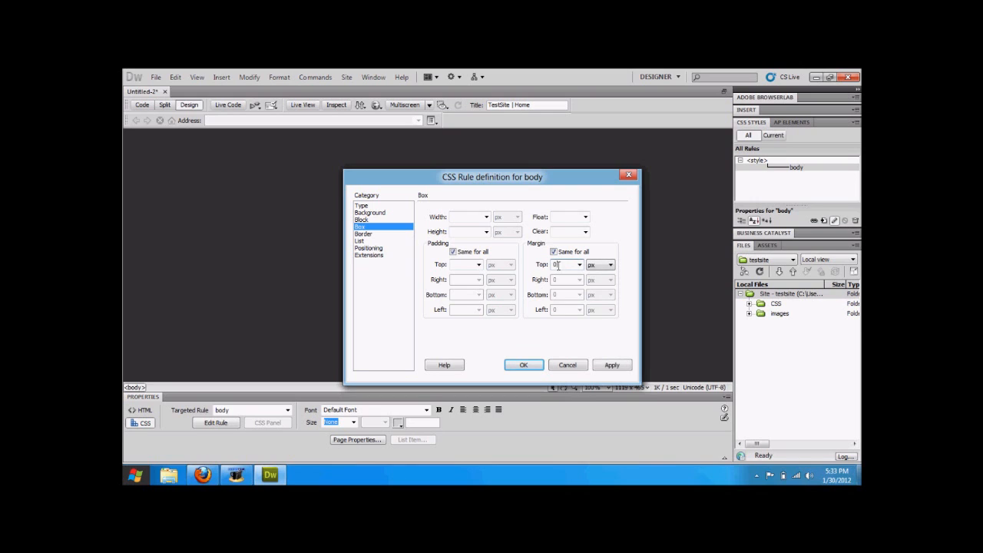
{"action": "left_click", "coordinate": [523, 368]}
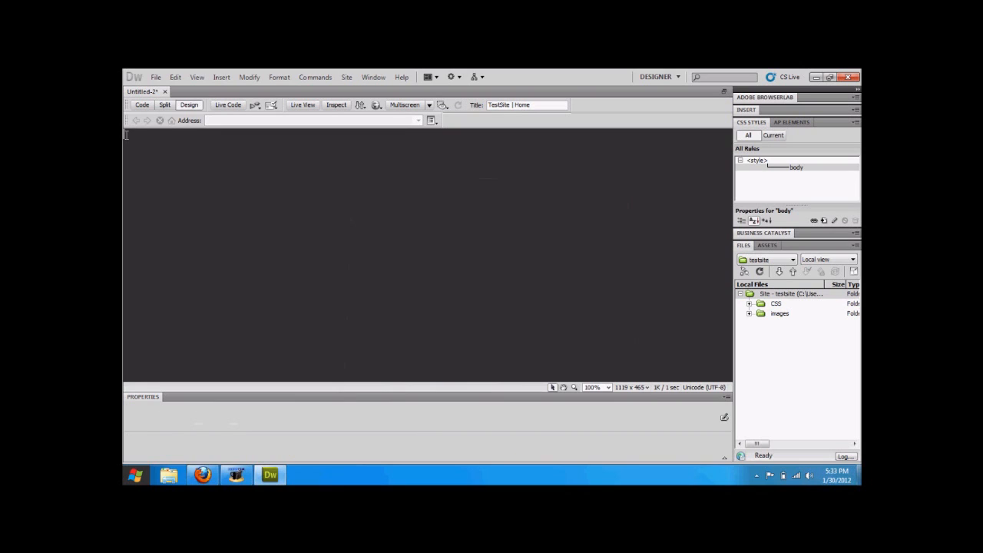
Step: Insert a div with the ID layout after the start of the <body> tag and delete its placeholder text
{"action": "left_click", "coordinate": [174, 342]}
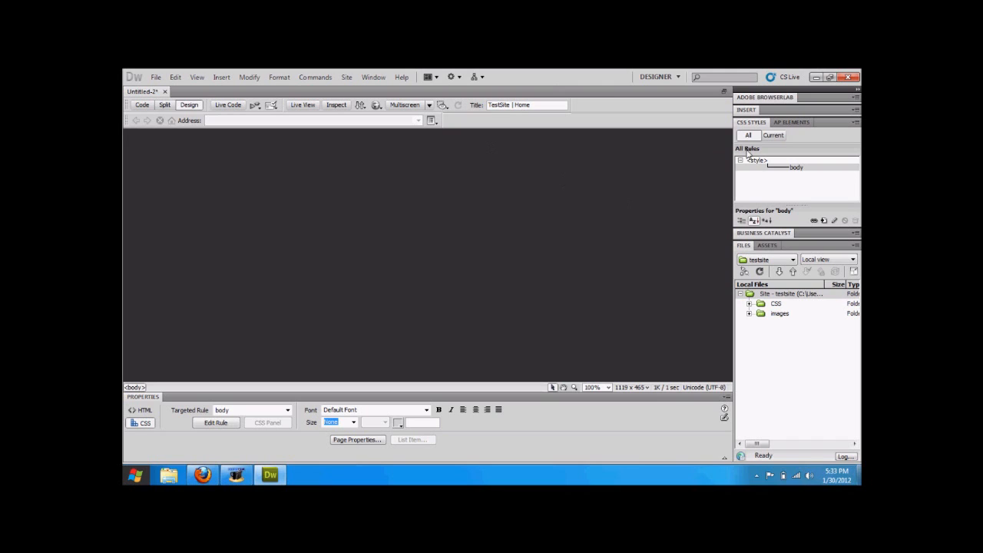
{"action": "left_click", "coordinate": [746, 112]}
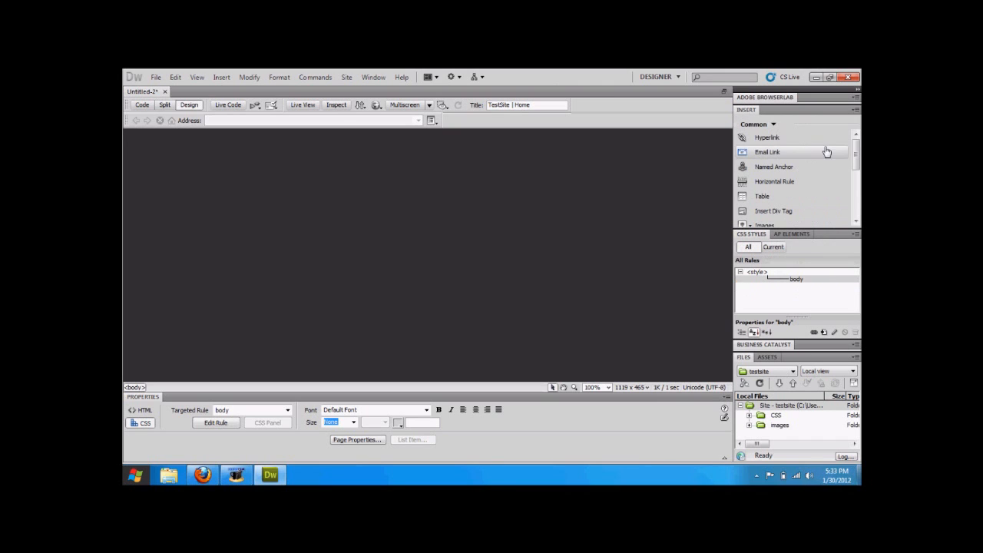
{"action": "left_click_drag", "start_coordinate": [857, 148], "coordinate": [857, 161]}
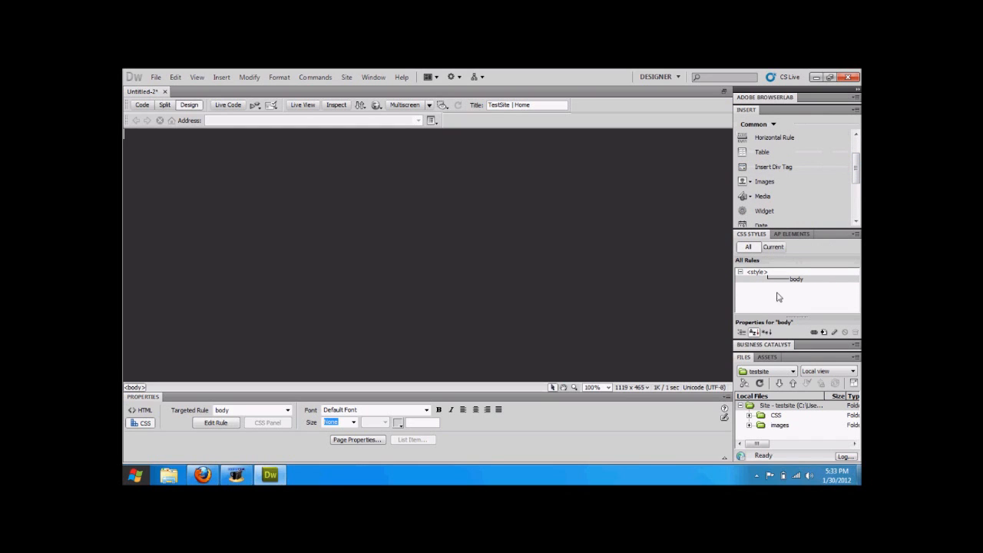
{"action": "left_click", "coordinate": [775, 167]}
{"action": "left_click", "coordinate": [440, 253]}
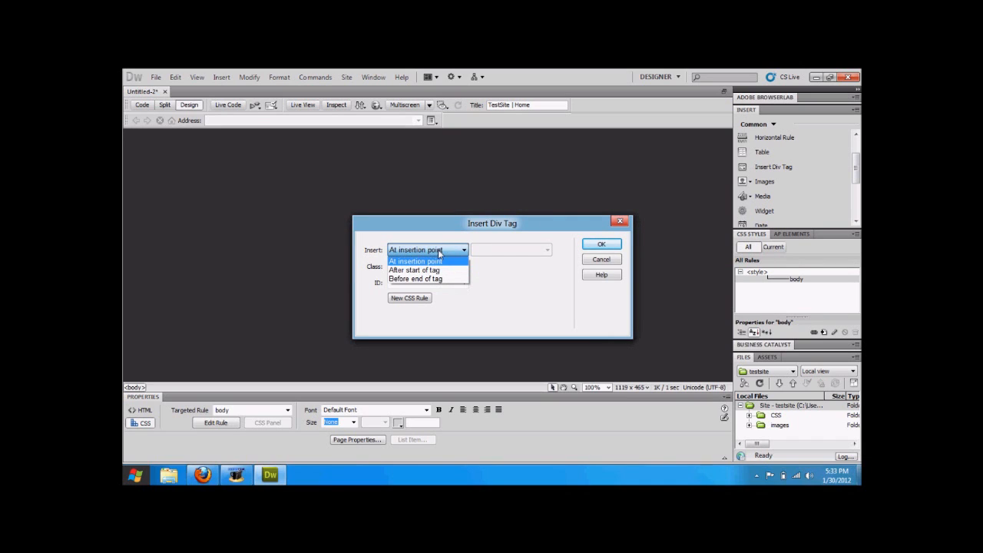
{"action": "left_click", "coordinate": [435, 272]}
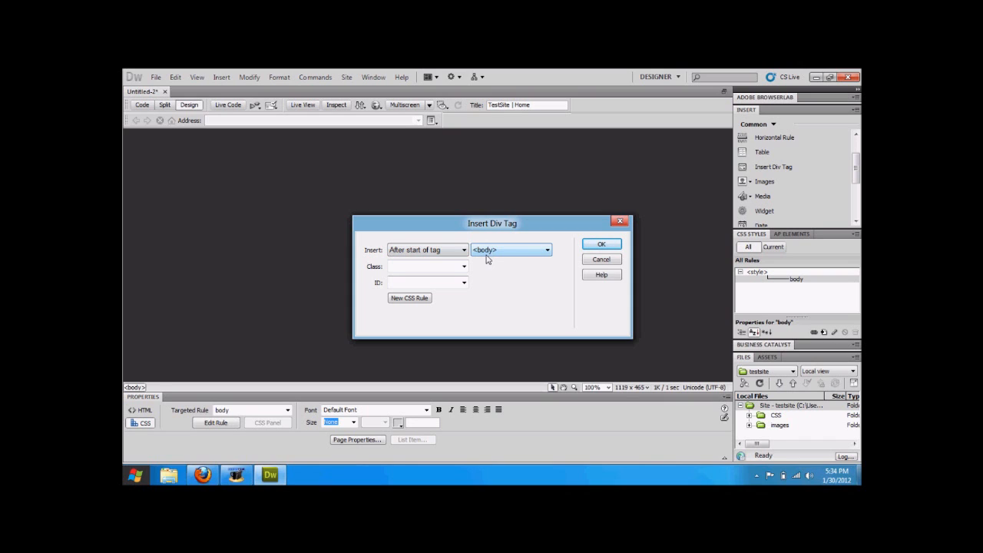
{"action": "left_click", "coordinate": [404, 283]}
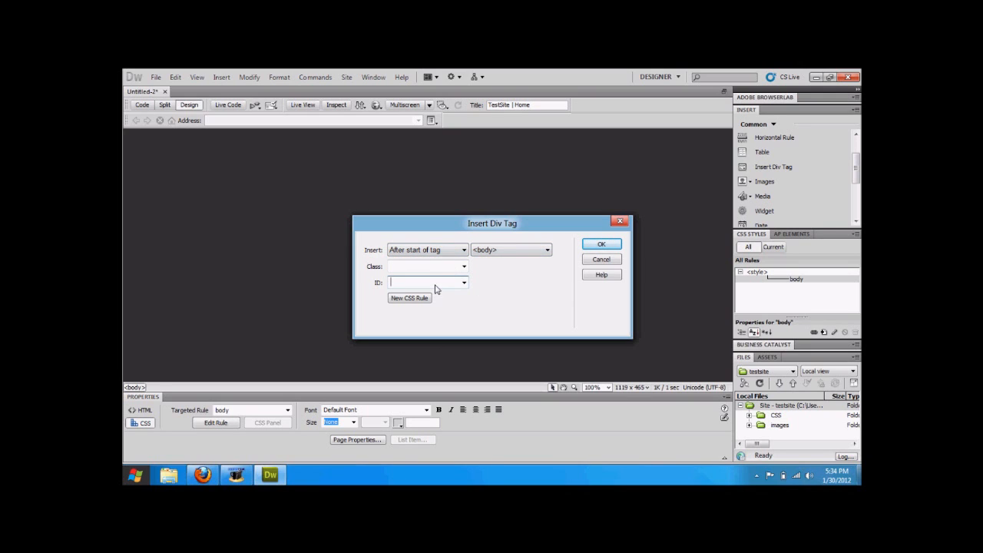
{"action": "type", "text": "layout"}
{"action": "left_click", "coordinate": [607, 244]}
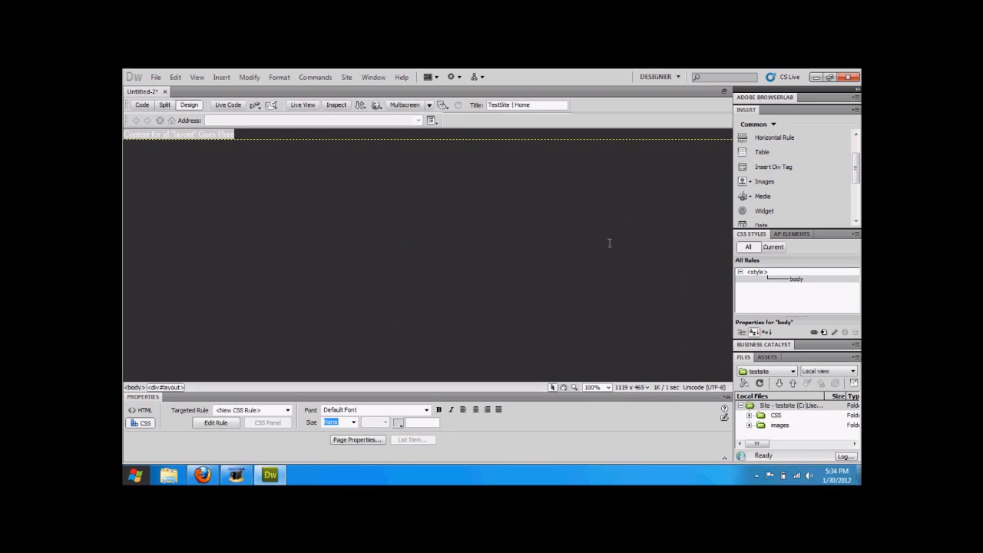
{"action": "left_click_drag", "start_coordinate": [246, 134], "coordinate": [123, 135]}
{"action": "key", "text": "Delete"}
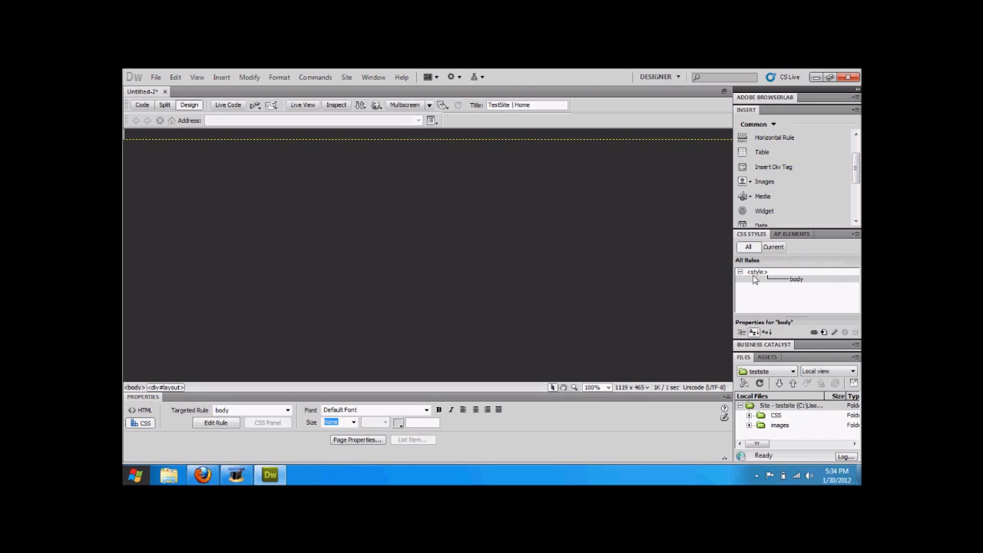
Step: Create a CSS rule with the compound selector #layout, defined in a new style sheet file
{"action": "left_click", "coordinate": [824, 337]}
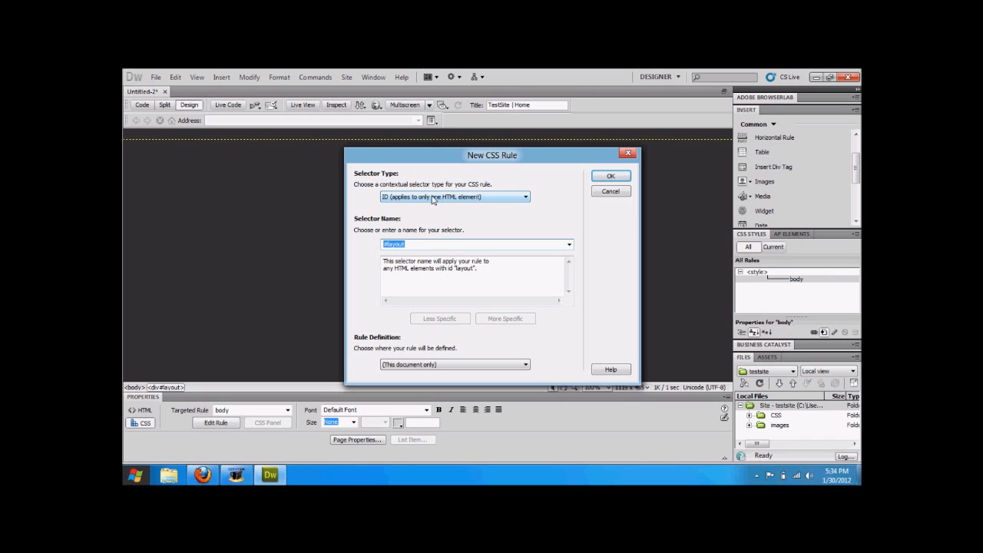
{"action": "left_click", "coordinate": [386, 198]}
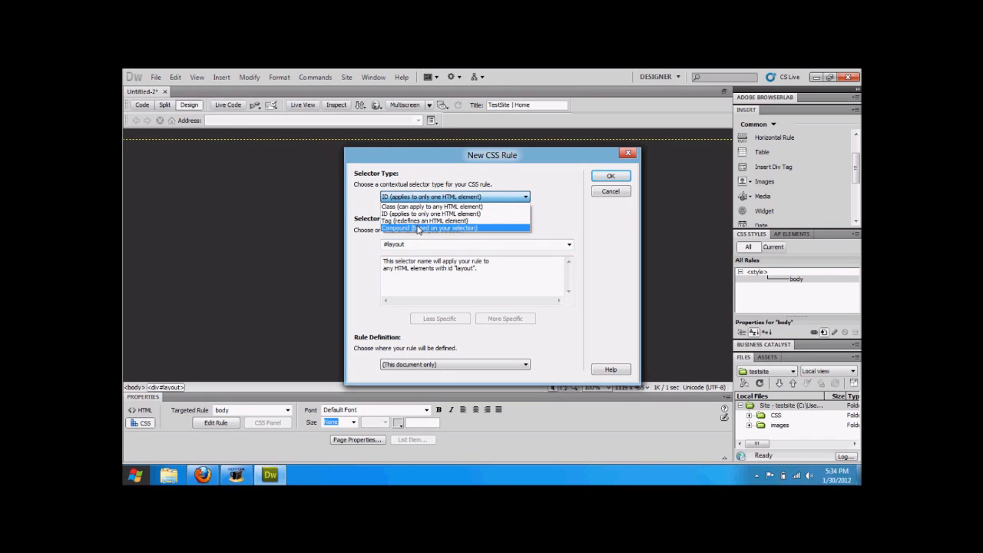
{"action": "left_click", "coordinate": [419, 231]}
{"action": "left_click", "coordinate": [417, 242]}
{"action": "left_click", "coordinate": [416, 245]}
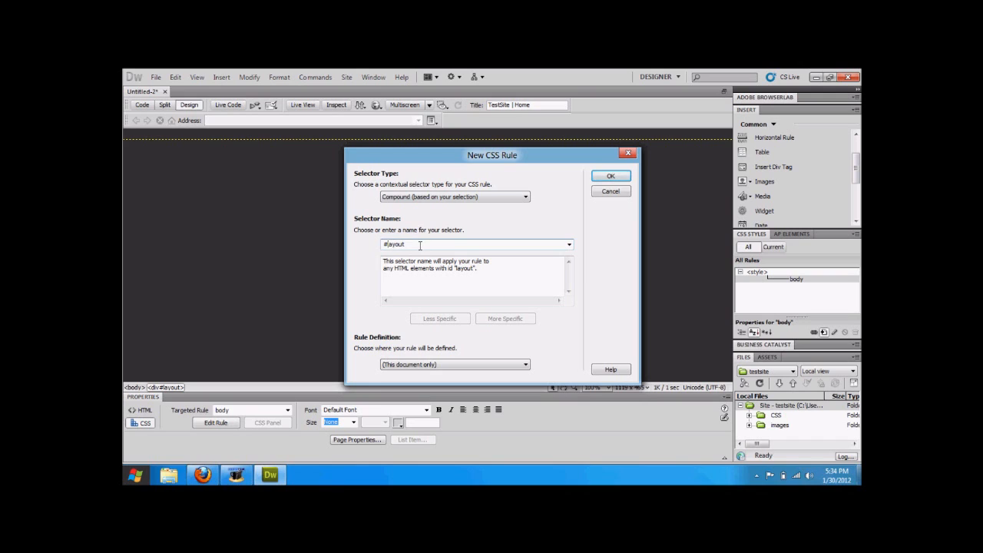
{"action": "left_click_drag", "start_coordinate": [420, 245], "coordinate": [360, 247]}
{"action": "left_click", "coordinate": [419, 246]}
{"action": "left_click", "coordinate": [397, 364]}
{"action": "left_click", "coordinate": [398, 382]}
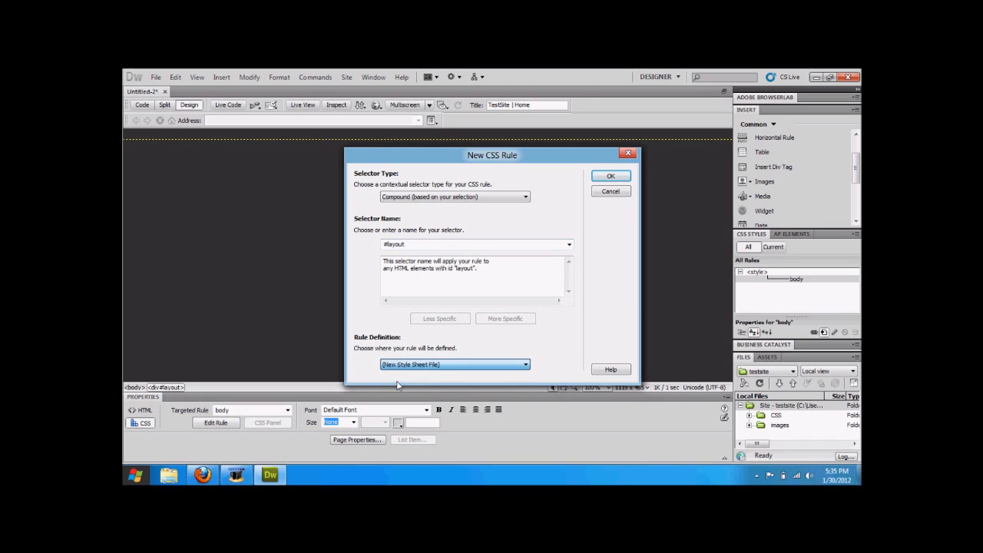
{"action": "left_click", "coordinate": [611, 177]}
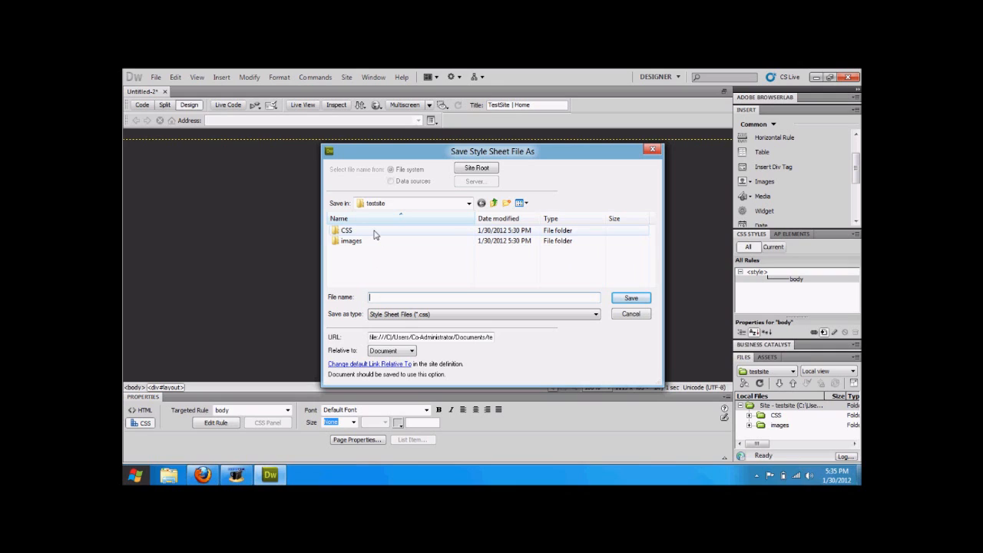
Step: Save the new style sheet as layout in the site's CSS folder
{"action": "double_click", "coordinate": [355, 236]}
{"action": "left_click", "coordinate": [375, 300]}
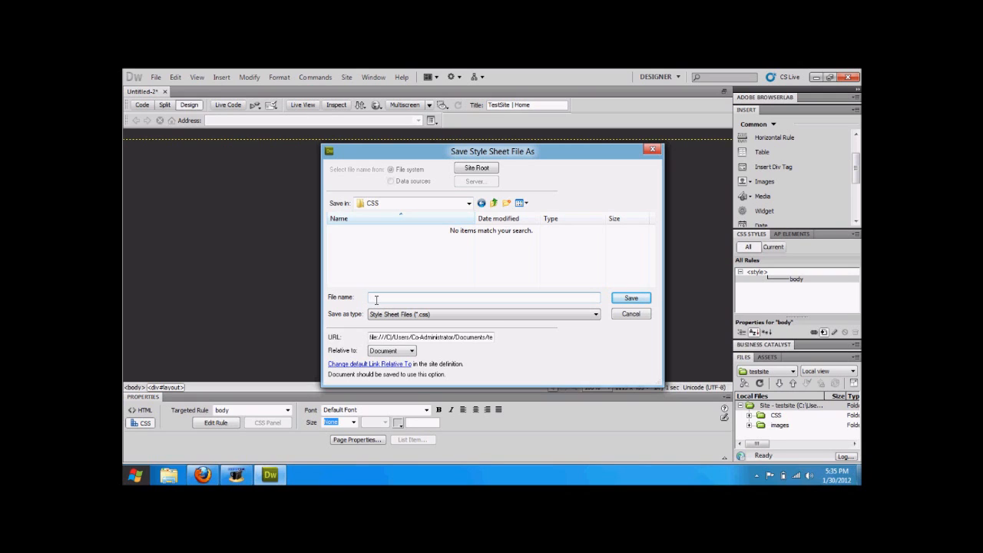
{"action": "left_click", "coordinate": [629, 299]}
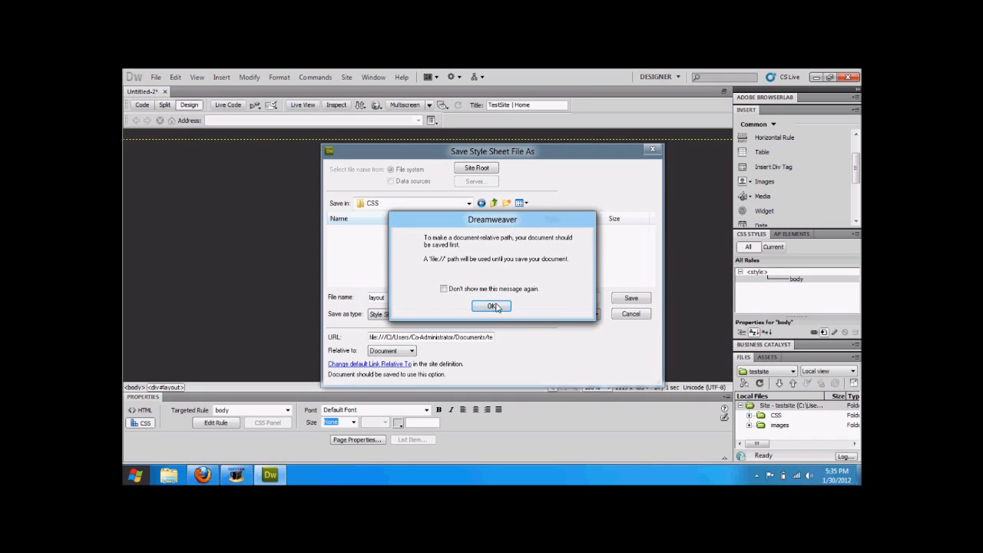
{"action": "left_click", "coordinate": [492, 305]}
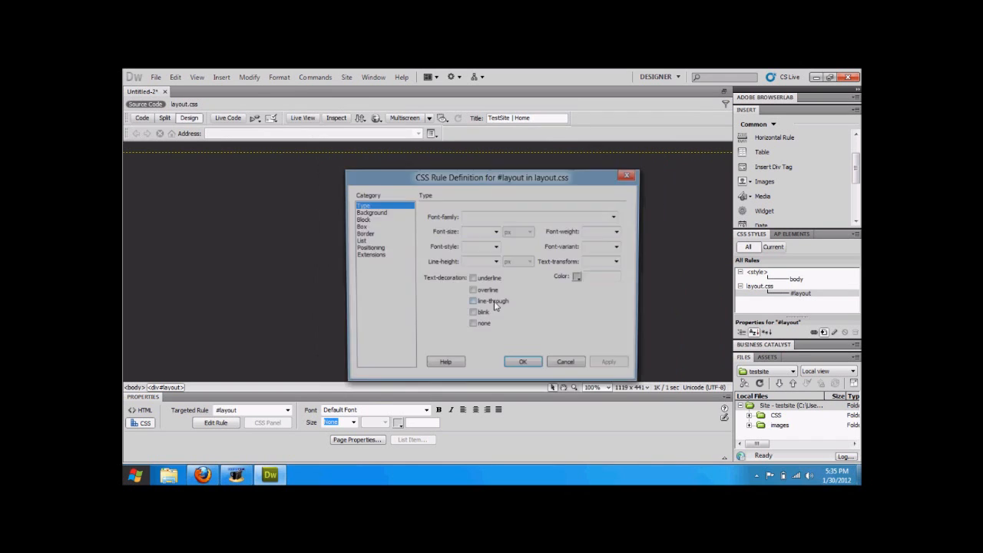
Step: Set the #layout rule's background color to blue #00F and accept the rule definition
{"action": "left_click_drag", "start_coordinate": [418, 179], "coordinate": [400, 162]}
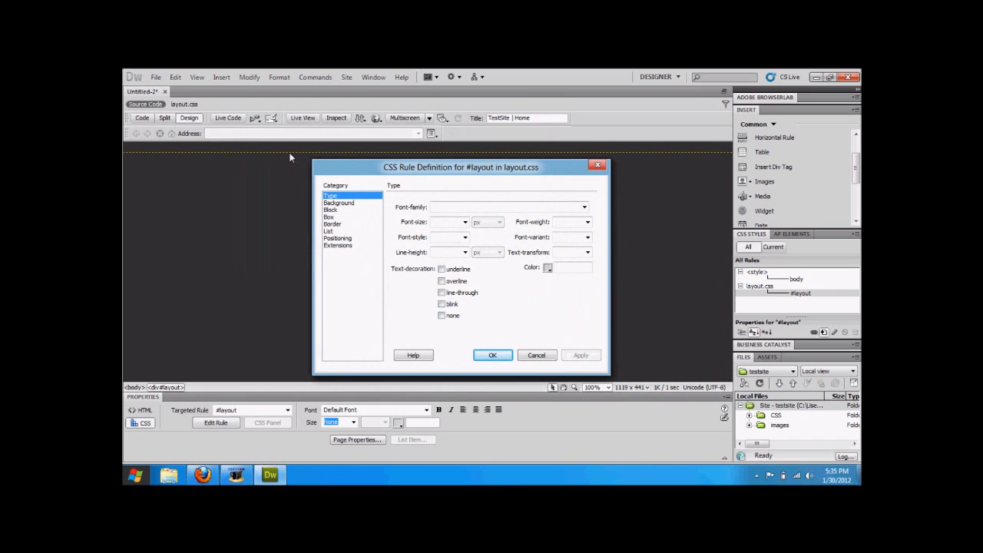
{"action": "left_click", "coordinate": [340, 209]}
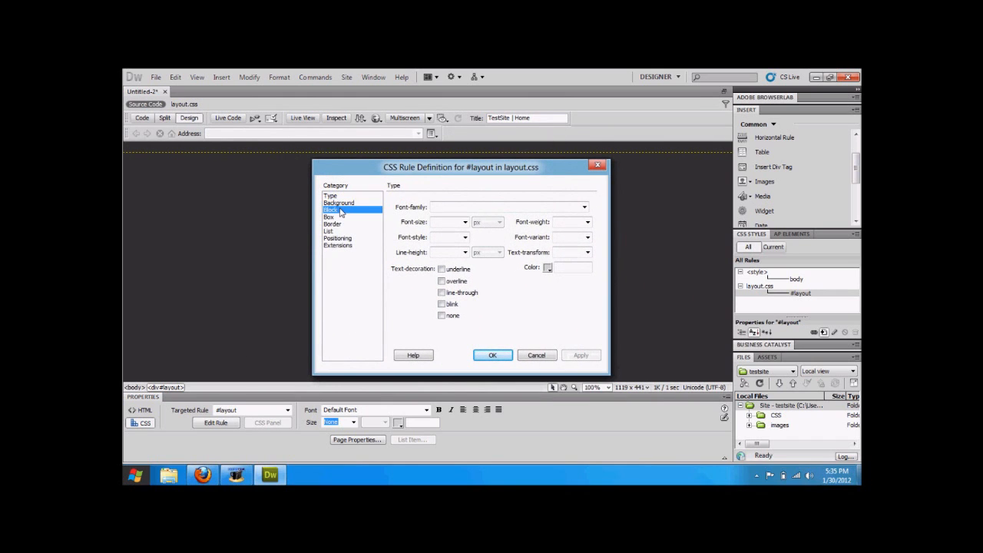
{"action": "left_click", "coordinate": [339, 203]}
{"action": "left_click", "coordinate": [467, 206]}
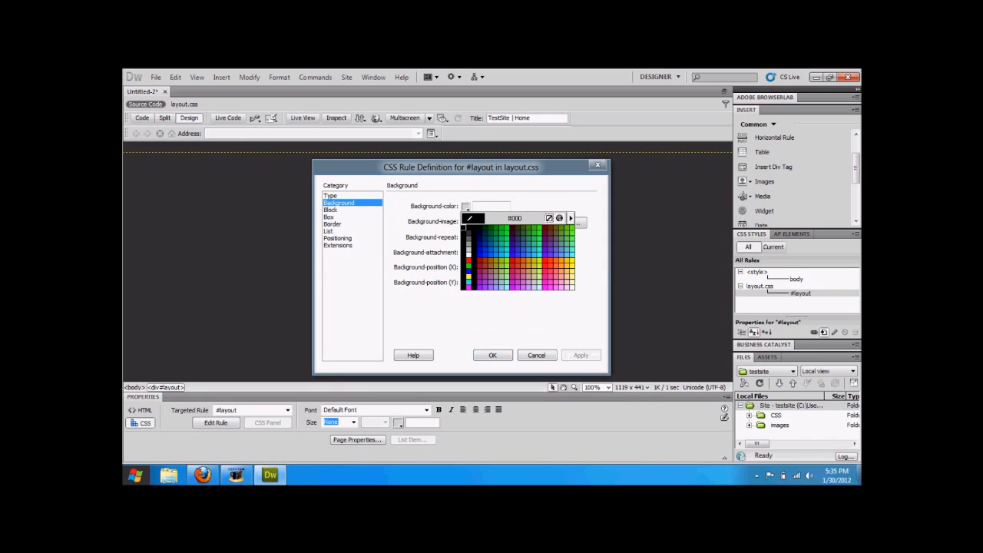
{"action": "left_click", "coordinate": [485, 251]}
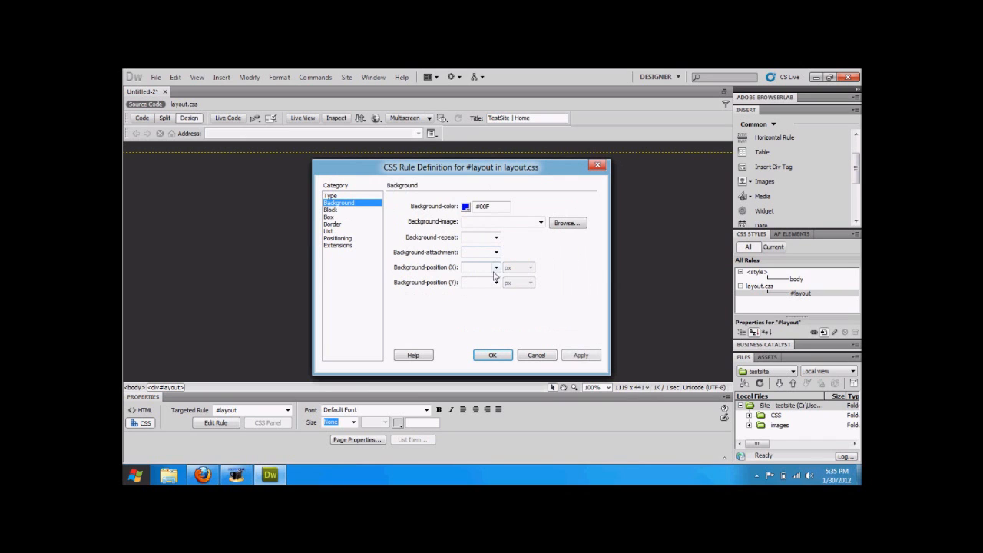
{"action": "left_click", "coordinate": [571, 357]}
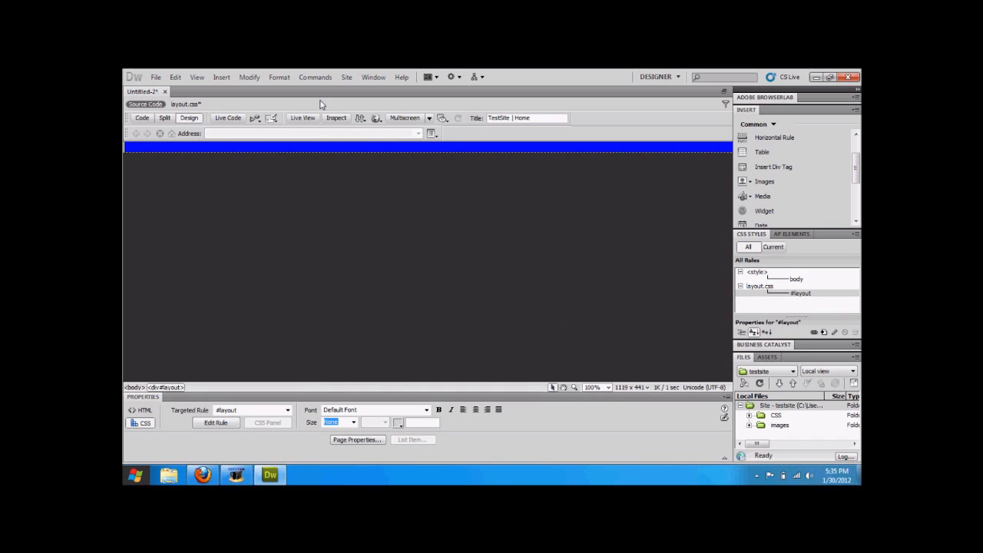
Step: Reopen the #layout rule, look through its font and text options, and set the text color to white #FFF
{"action": "double_click", "coordinate": [810, 295]}
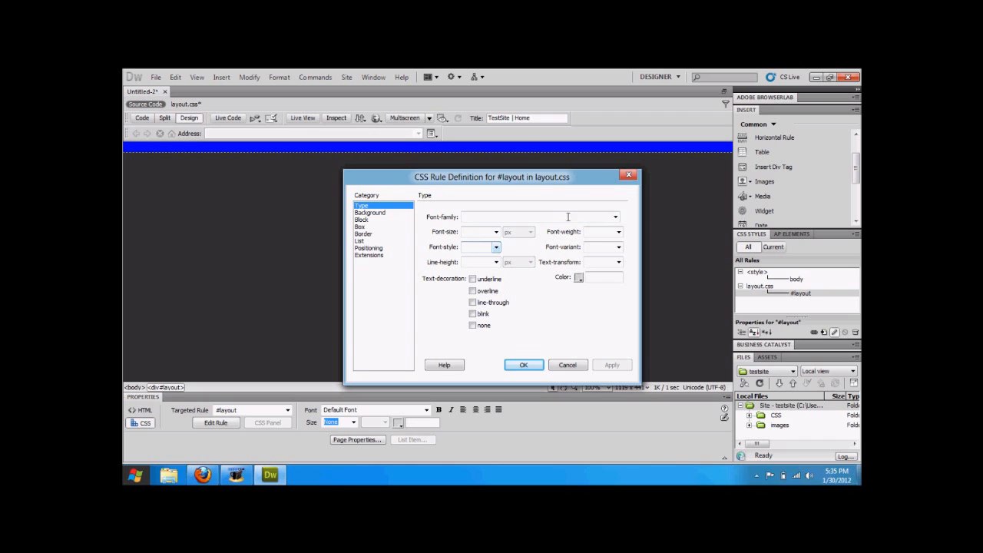
{"action": "left_click", "coordinate": [615, 218]}
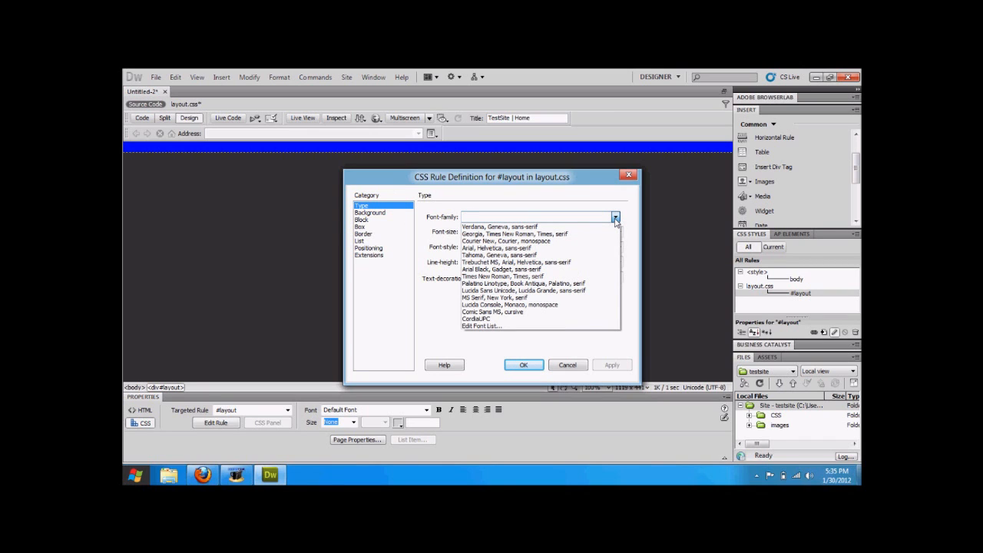
{"action": "left_click", "coordinate": [616, 218]}
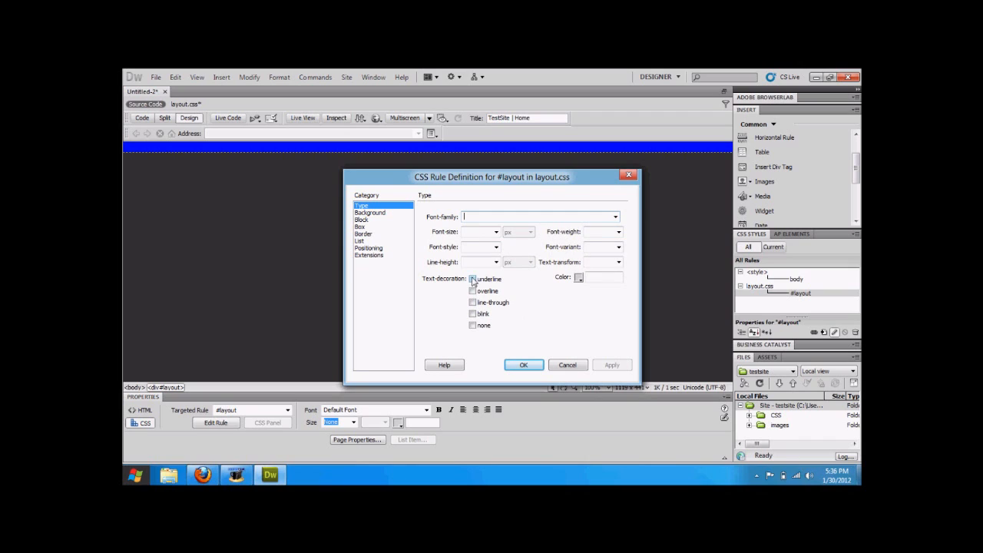
{"action": "left_click", "coordinate": [619, 262]}
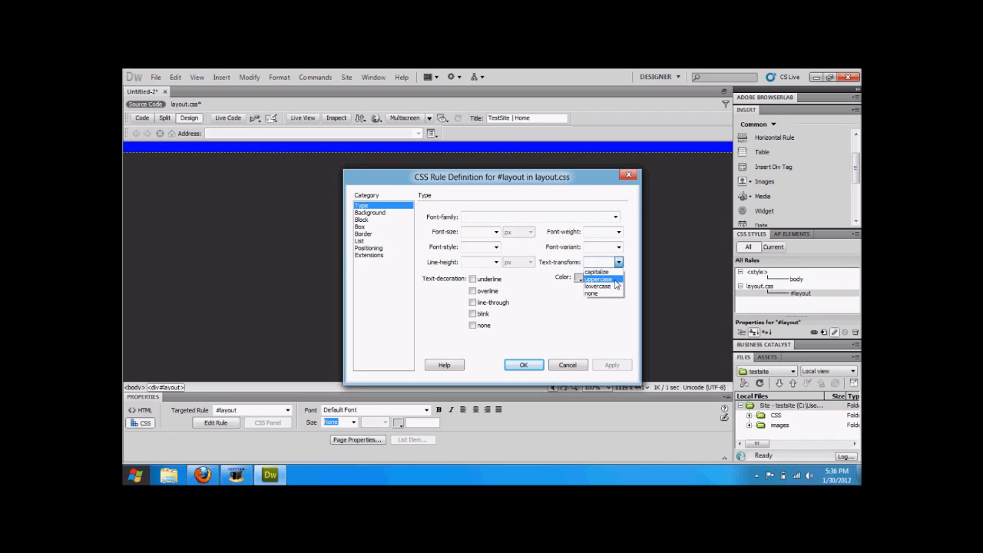
{"action": "left_click", "coordinate": [621, 250]}
{"action": "left_click", "coordinate": [619, 249]}
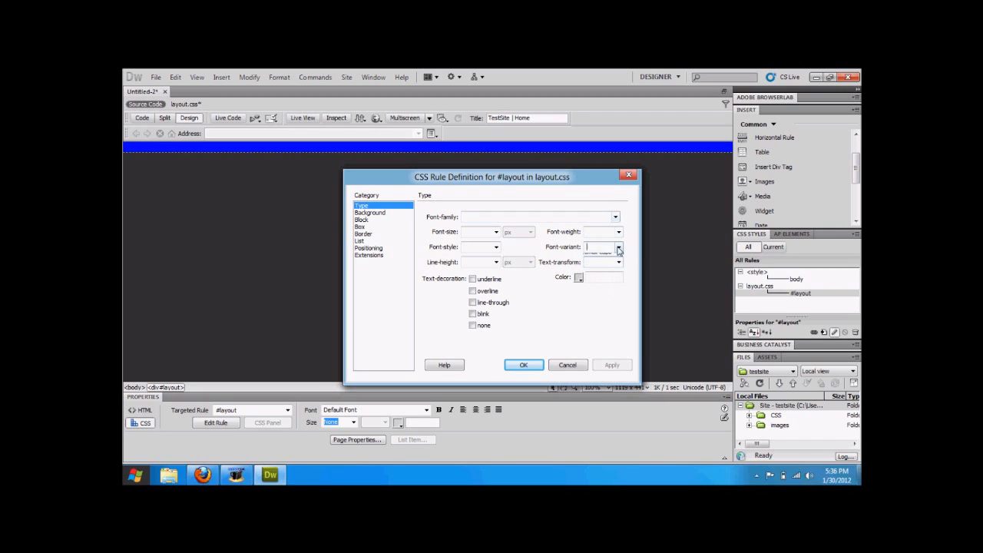
{"action": "left_click", "coordinate": [578, 276]}
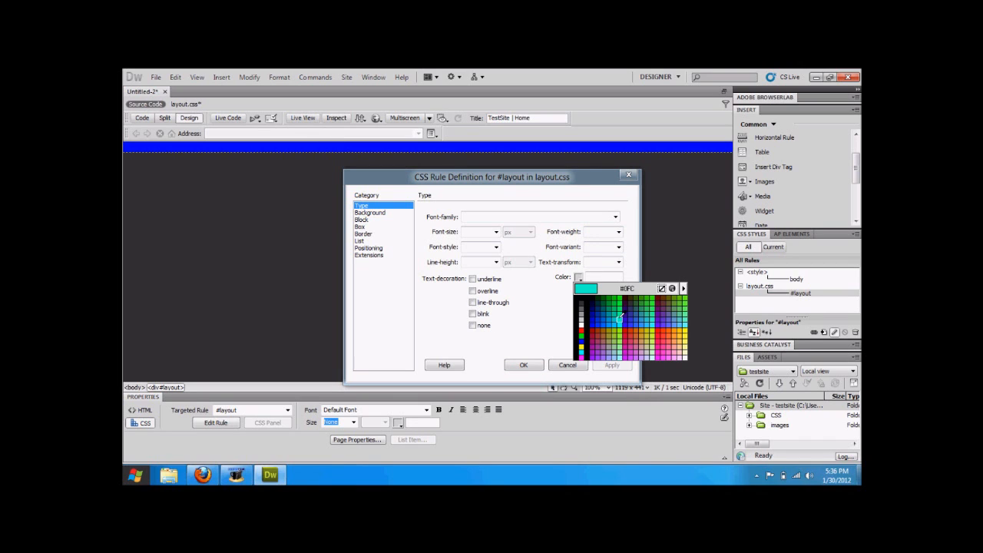
{"action": "left_click", "coordinate": [398, 214]}
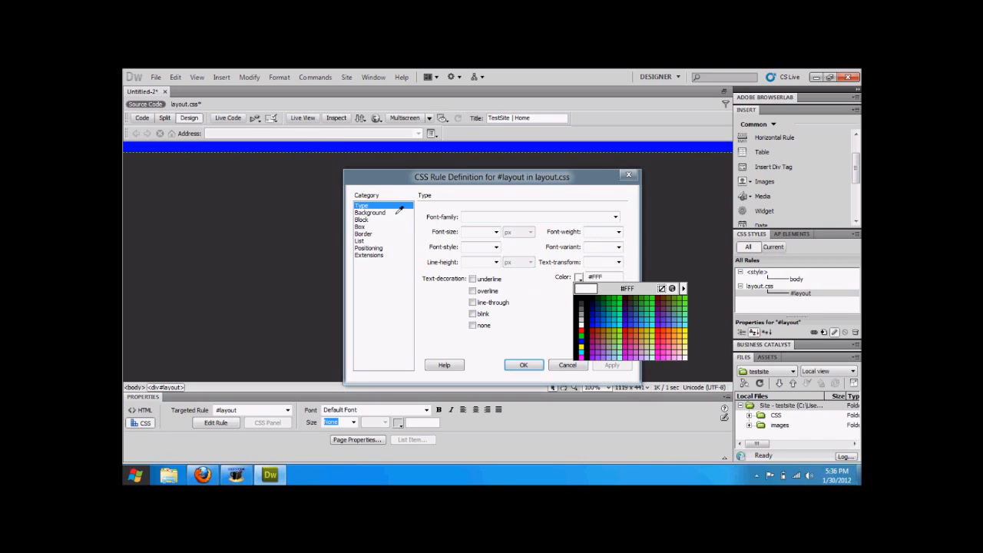
Step: Look through the #layout rule's background repeat, attachment and position options and its block settings
{"action": "left_click", "coordinate": [395, 214]}
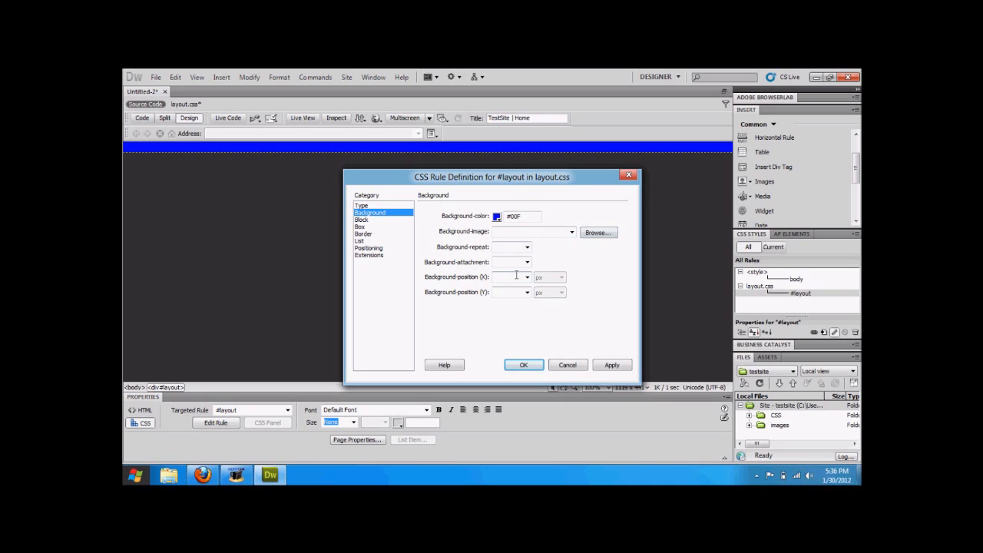
{"action": "left_click", "coordinate": [528, 248]}
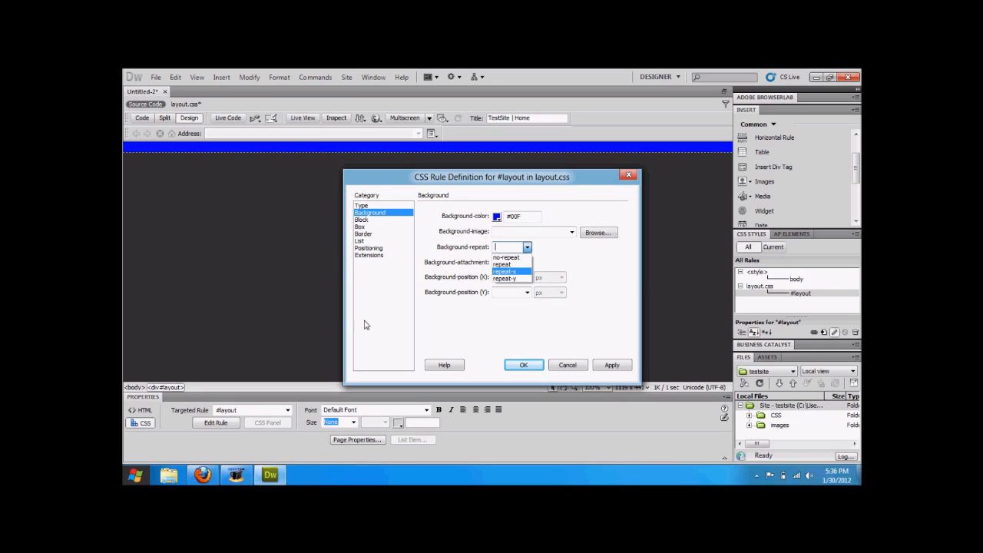
{"action": "left_click", "coordinate": [430, 282]}
{"action": "left_click", "coordinate": [527, 262]}
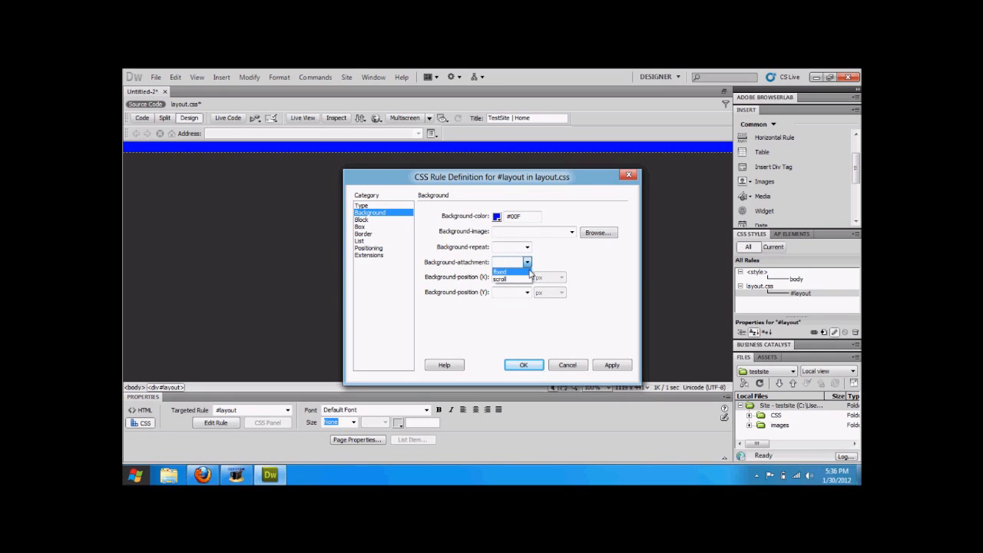
{"action": "left_click", "coordinate": [546, 254]}
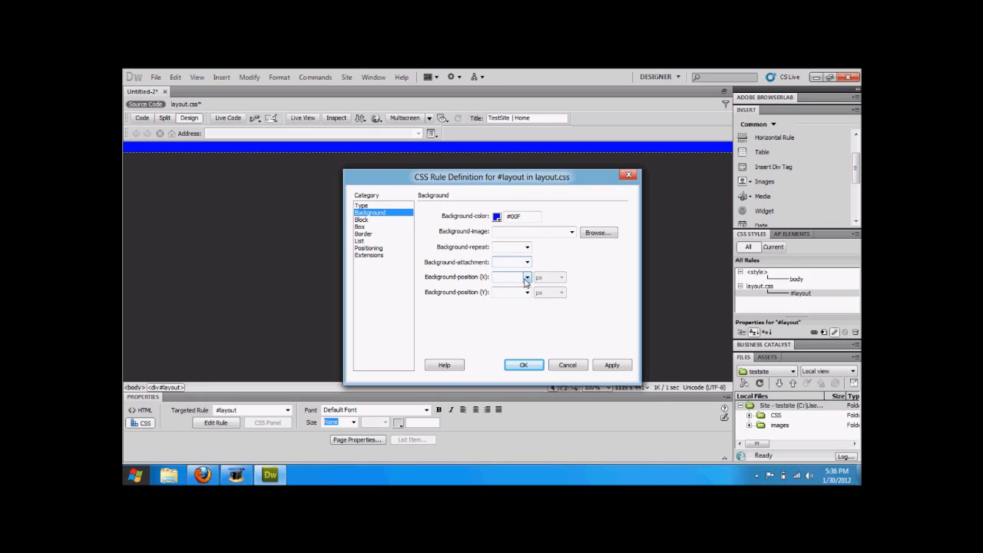
{"action": "left_click", "coordinate": [527, 278]}
{"action": "left_click", "coordinate": [443, 324]}
{"action": "left_click", "coordinate": [366, 220]}
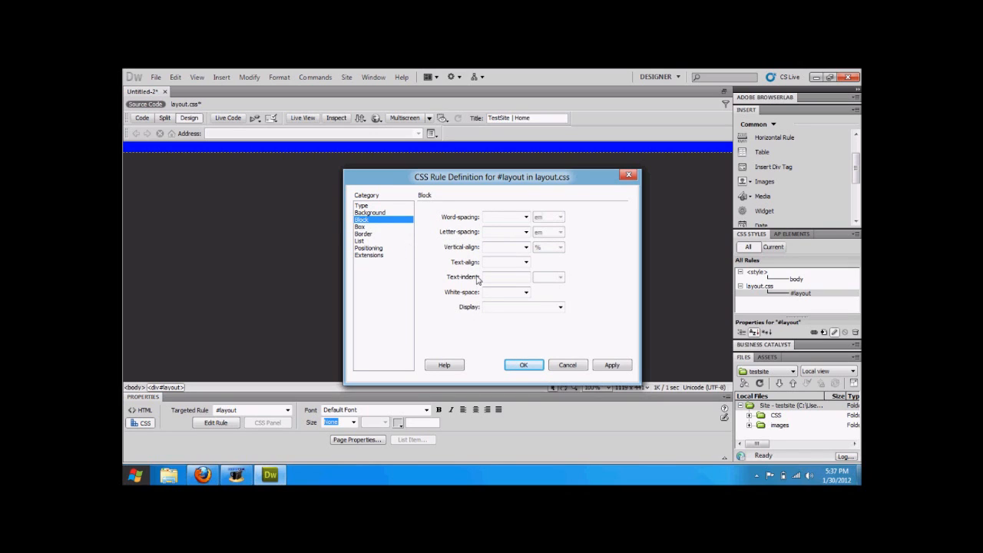
Step: Set the #layout rule's box width to 800 px and height to 45 px, and apply the size
{"action": "left_click", "coordinate": [362, 227]}
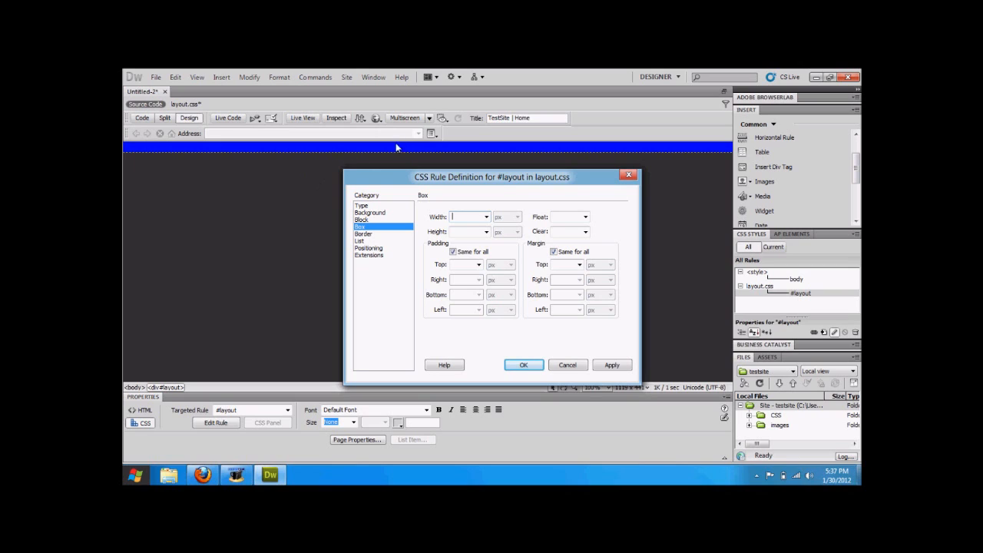
{"action": "type", "text": "800"}
{"action": "left_click", "coordinate": [473, 231]}
{"action": "type", "text": "45"}
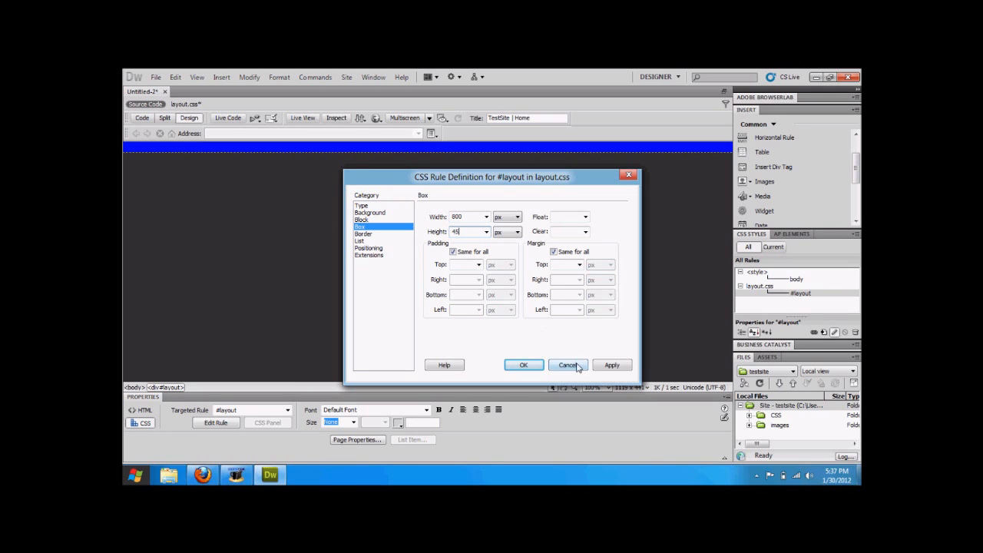
{"action": "left_click", "coordinate": [608, 369]}
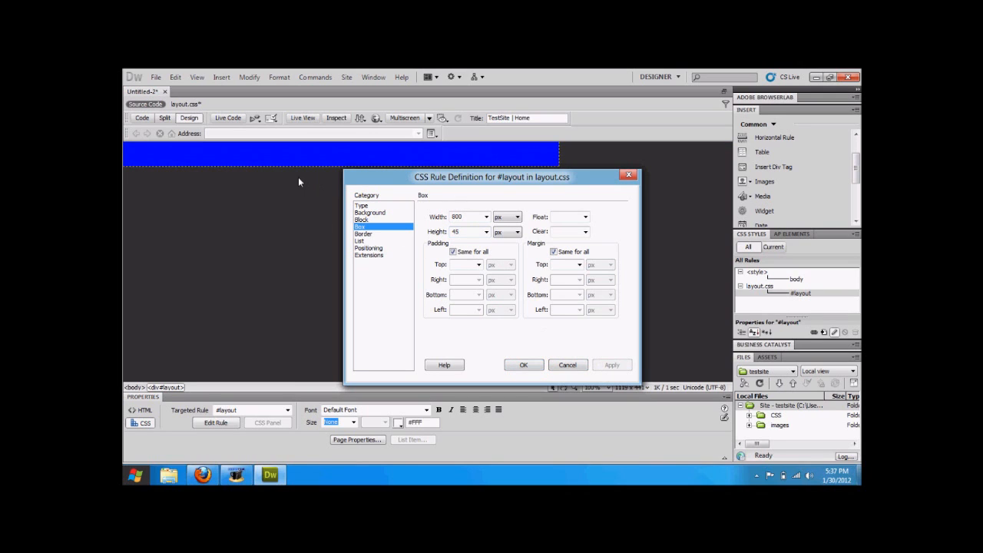
Step: Try a width of 1000 px for the #layout box and restore it to 800 px
{"action": "double_click", "coordinate": [460, 220]}
{"action": "type", "text": "1"}
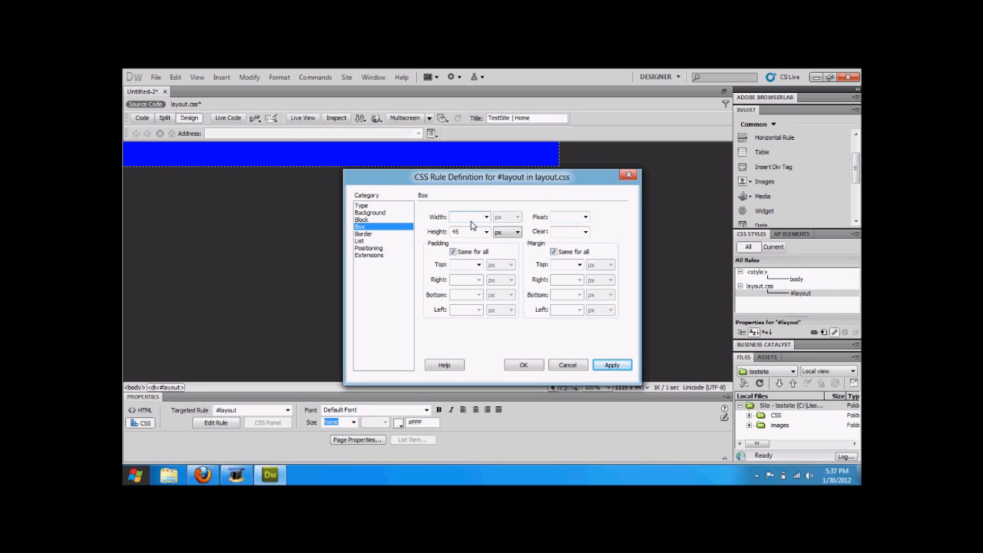
{"action": "type", "text": "000"}
{"action": "left_click", "coordinate": [610, 365]}
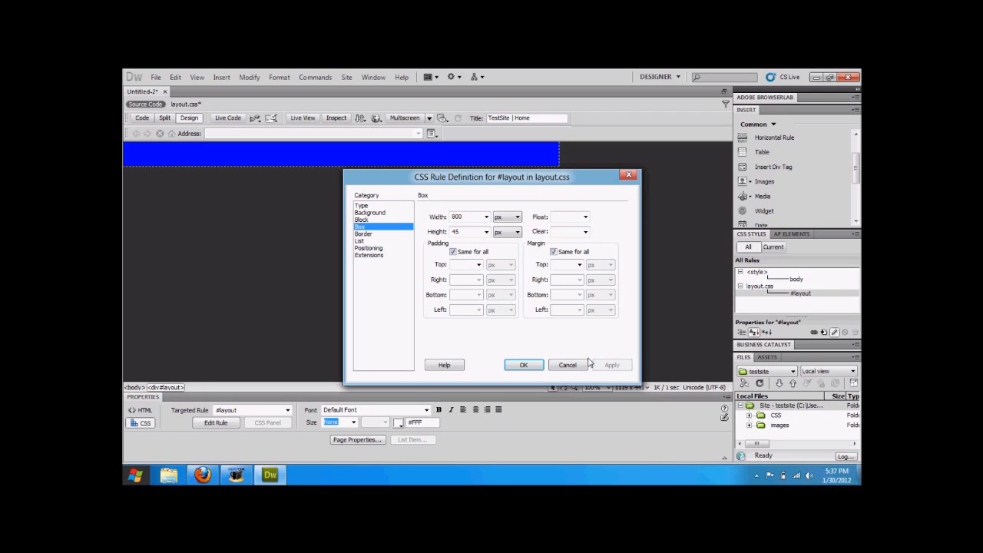
Step: Apply the #layout box without a height value, and set its height to 70 px
{"action": "key", "text": "BackSpace"}
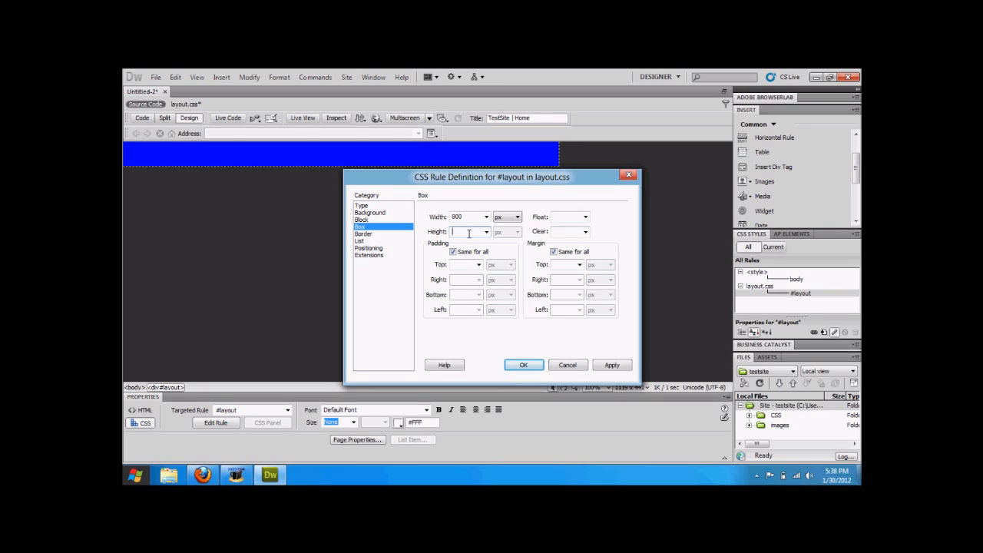
{"action": "left_click", "coordinate": [453, 232]}
{"action": "left_click", "coordinate": [618, 364]}
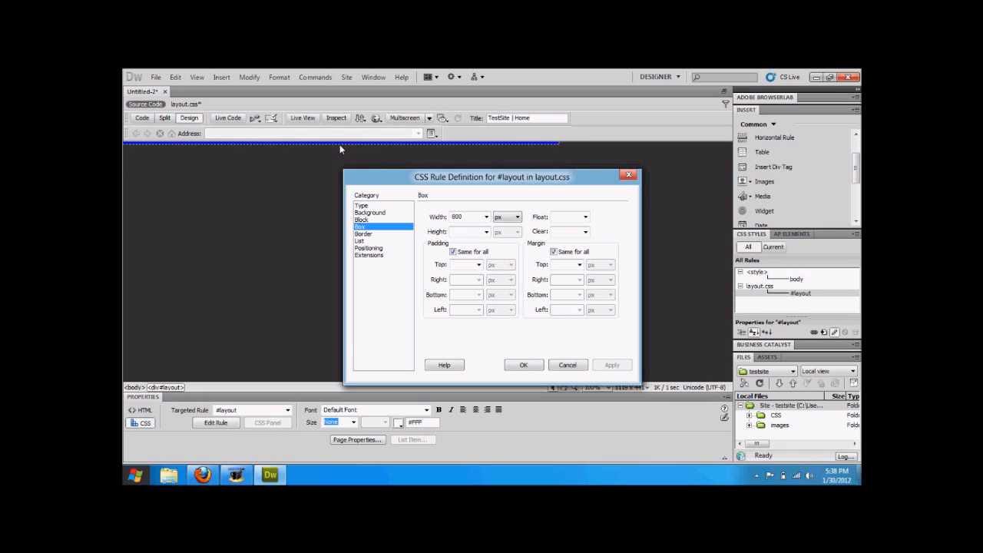
{"action": "left_click", "coordinate": [462, 233]}
{"action": "type", "text": "70"}
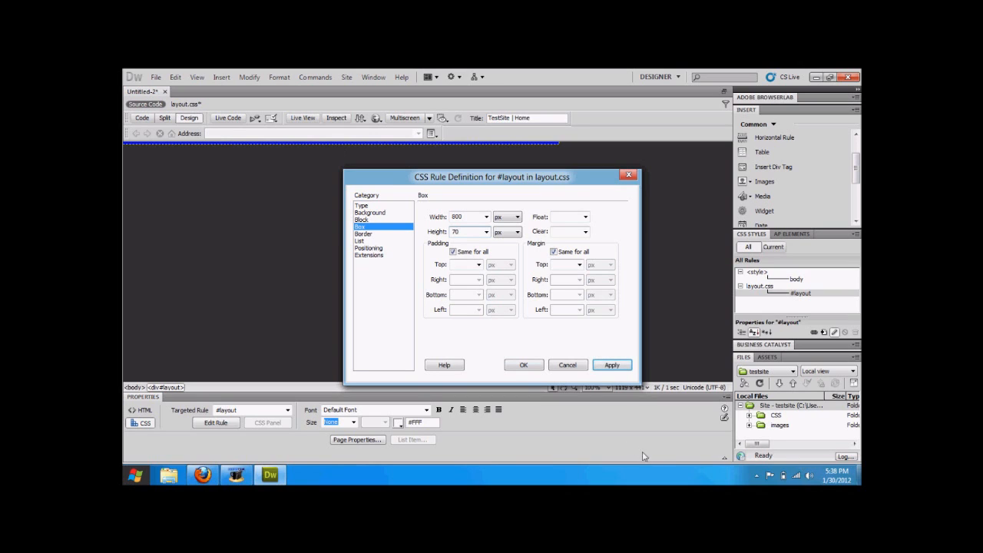
{"action": "left_click", "coordinate": [615, 367]}
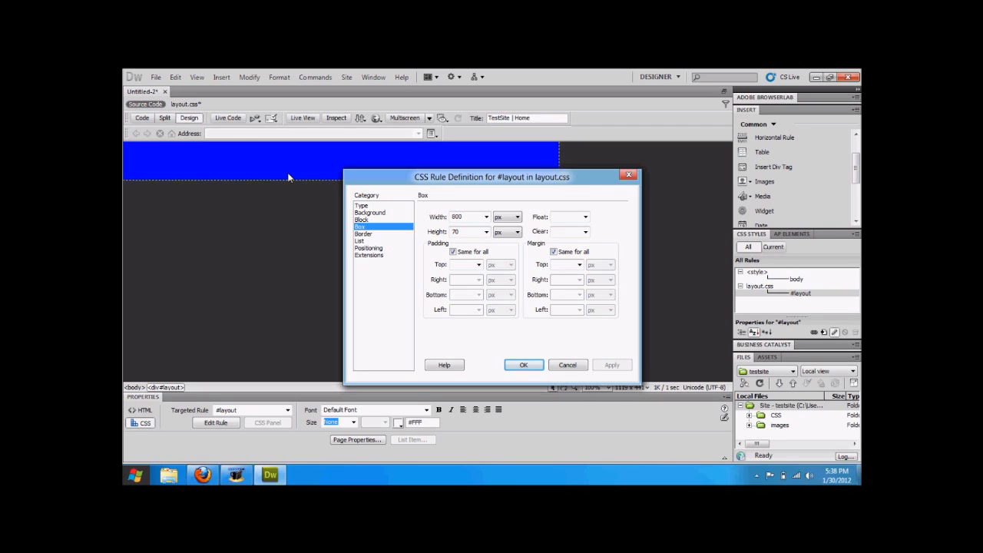
Step: Center the #layout div by setting separate right and left margins to auto, and accept the rule definition
{"action": "left_click", "coordinate": [554, 251]}
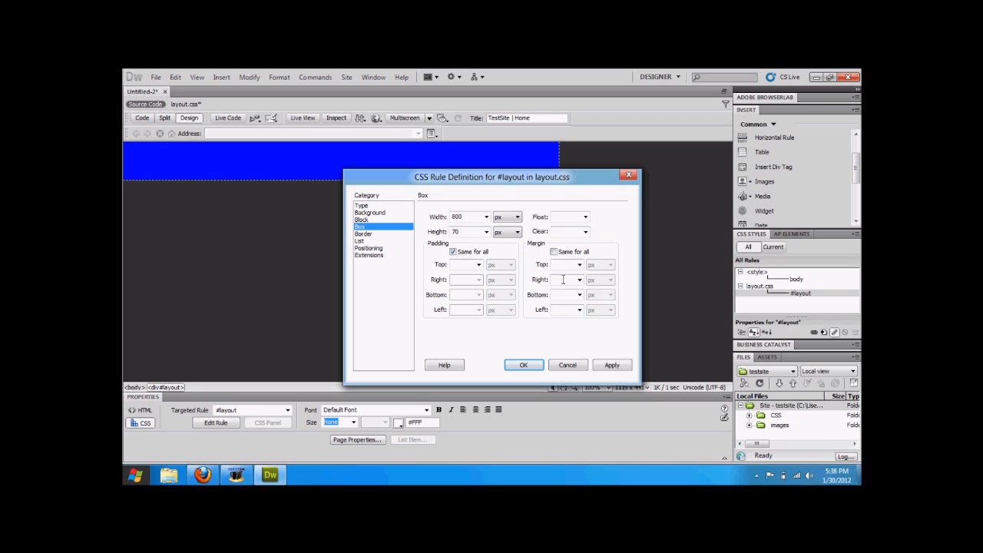
{"action": "left_click", "coordinate": [580, 280]}
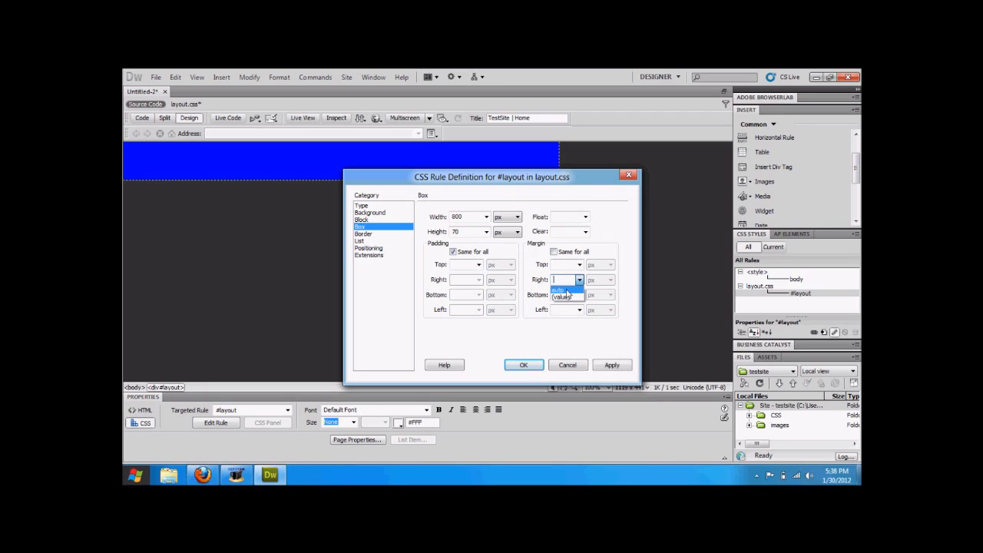
{"action": "left_click", "coordinate": [566, 291]}
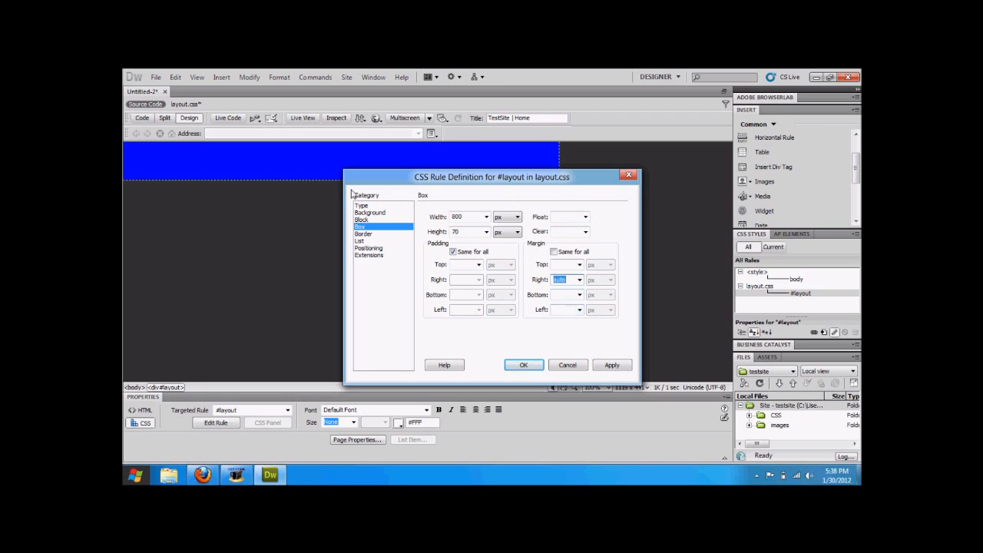
{"action": "left_click", "coordinate": [580, 309]}
{"action": "left_click", "coordinate": [558, 320]}
{"action": "left_click", "coordinate": [520, 368]}
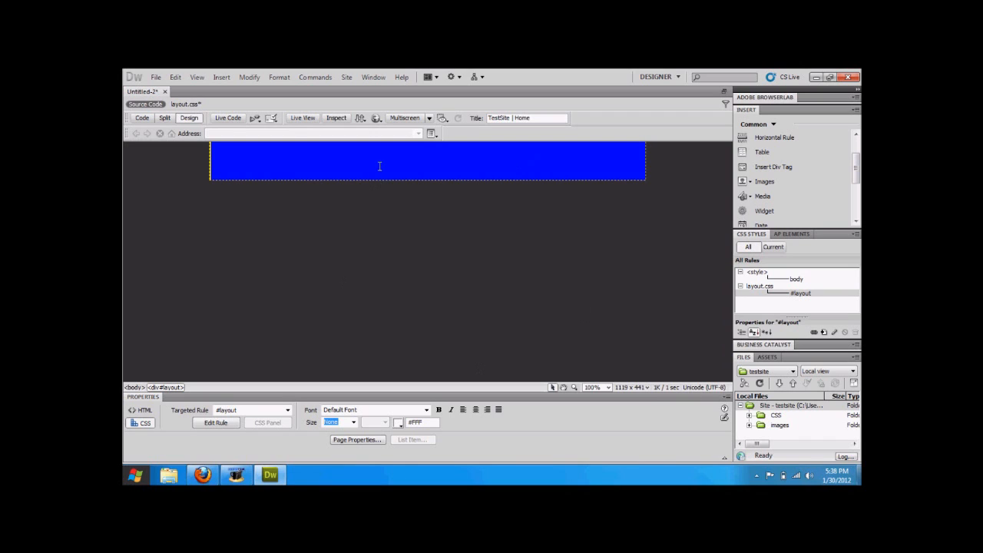
Step: Insert a div with the ID logo after the start of the layout div tag and delete its placeholder text
{"action": "left_click_drag", "start_coordinate": [858, 163], "coordinate": [857, 146]}
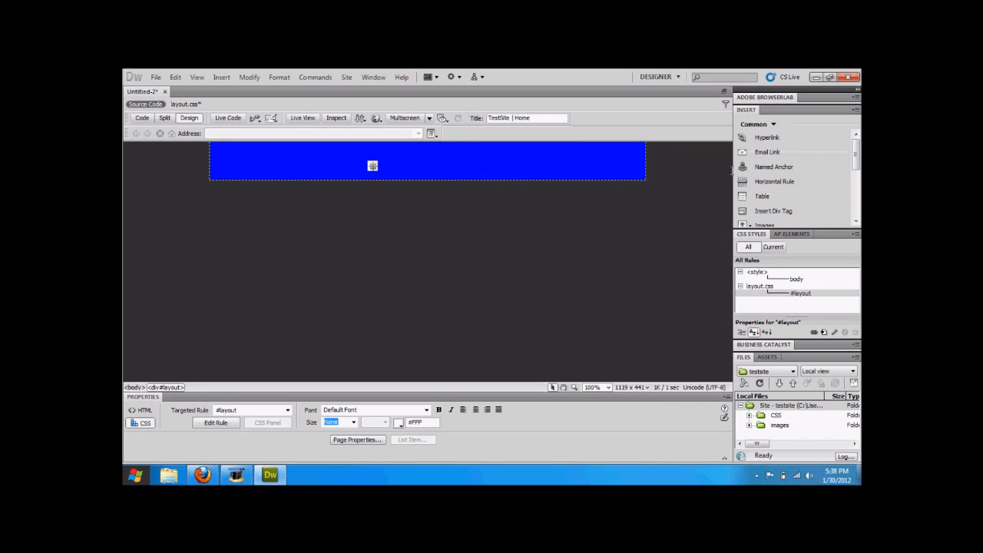
{"action": "left_click", "coordinate": [769, 213]}
{"action": "left_click", "coordinate": [441, 251]}
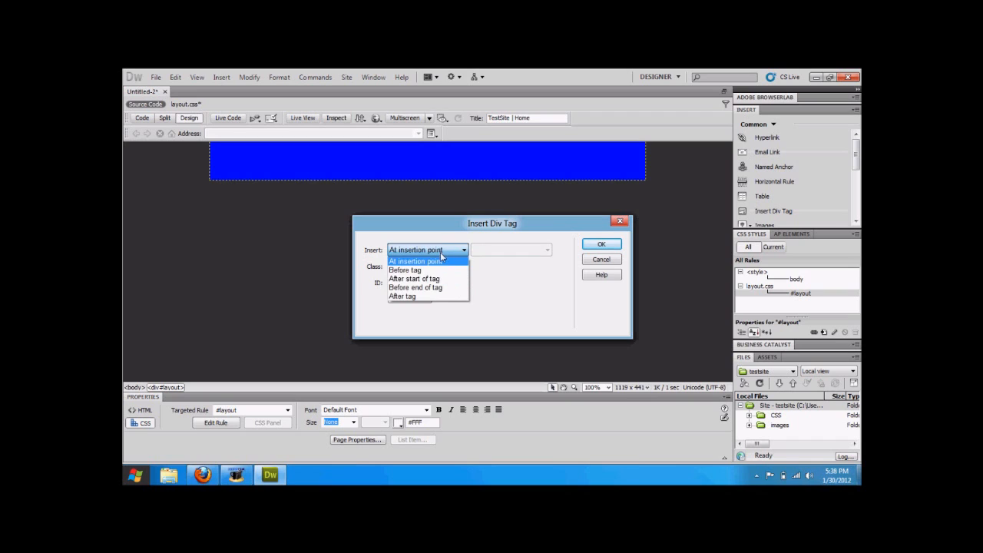
{"action": "left_click", "coordinate": [436, 279]}
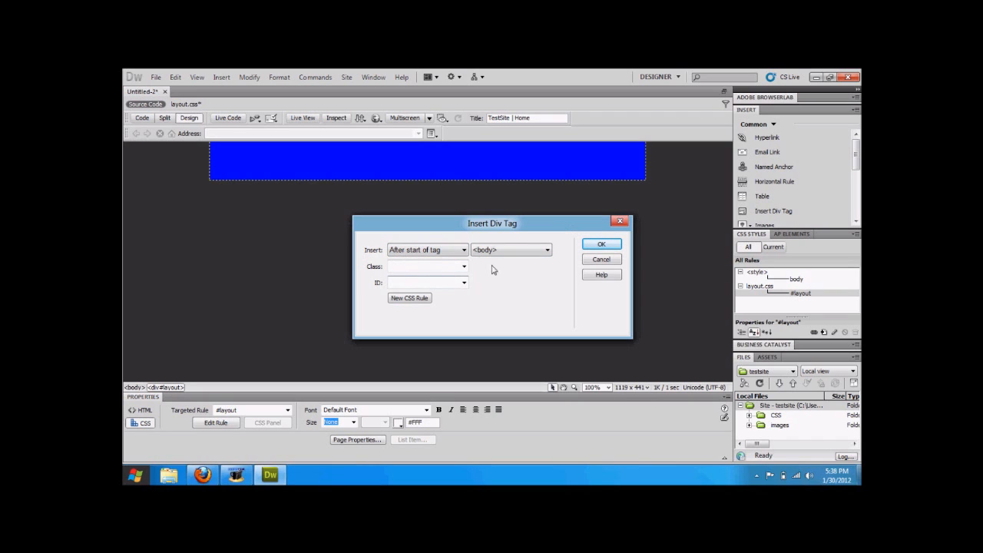
{"action": "left_click", "coordinate": [510, 249]}
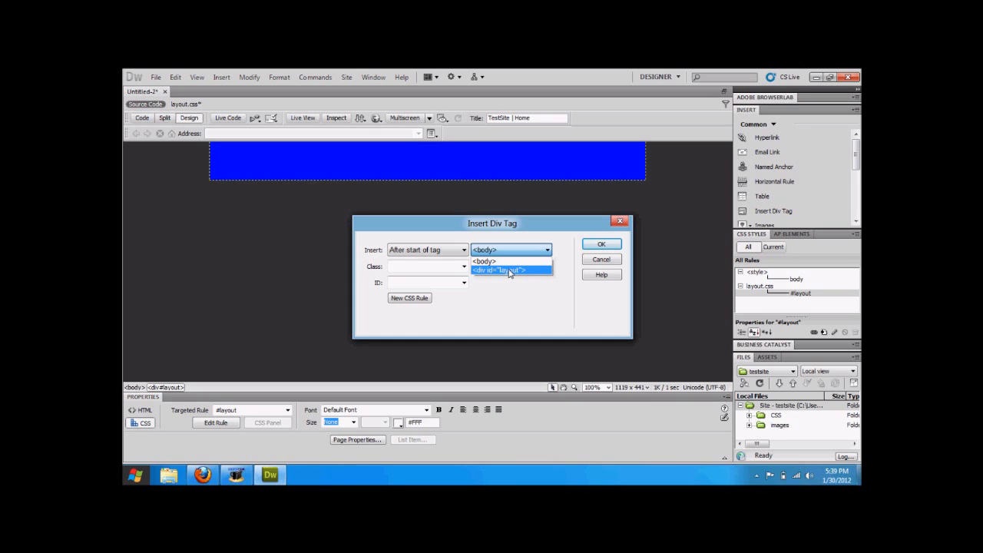
{"action": "left_click", "coordinate": [508, 271]}
{"action": "left_click", "coordinate": [433, 285]}
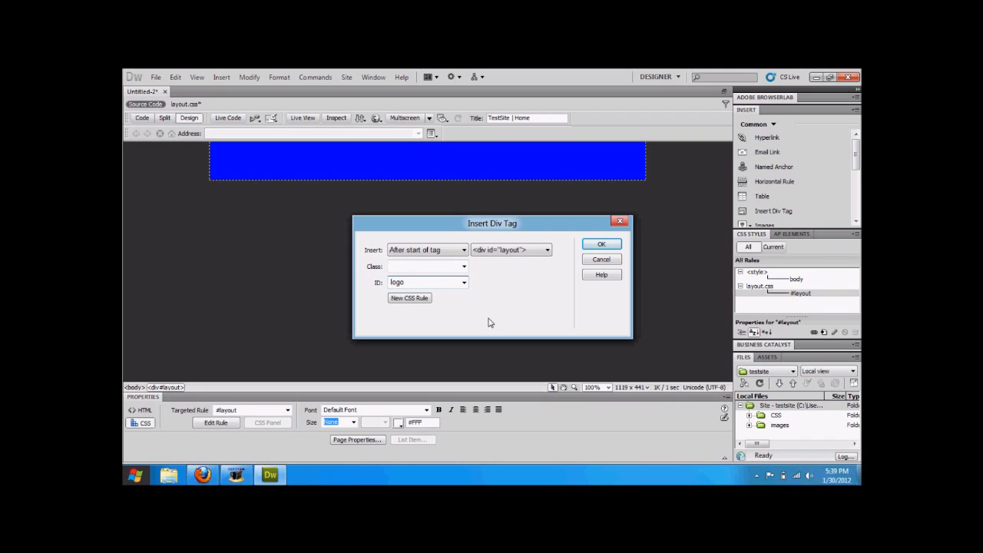
{"action": "left_click", "coordinate": [600, 245]}
{"action": "left_click_drag", "start_coordinate": [341, 150], "coordinate": [200, 129]}
{"action": "key", "text": "Delete"}
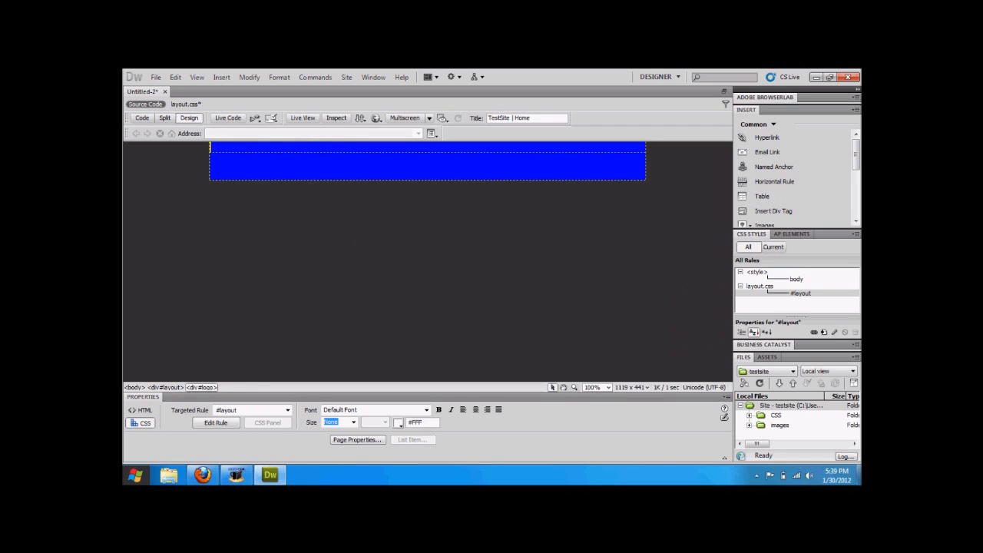
Step: Create a compound CSS rule for #layout #logo, defined in layout.css
{"action": "left_click", "coordinate": [824, 335]}
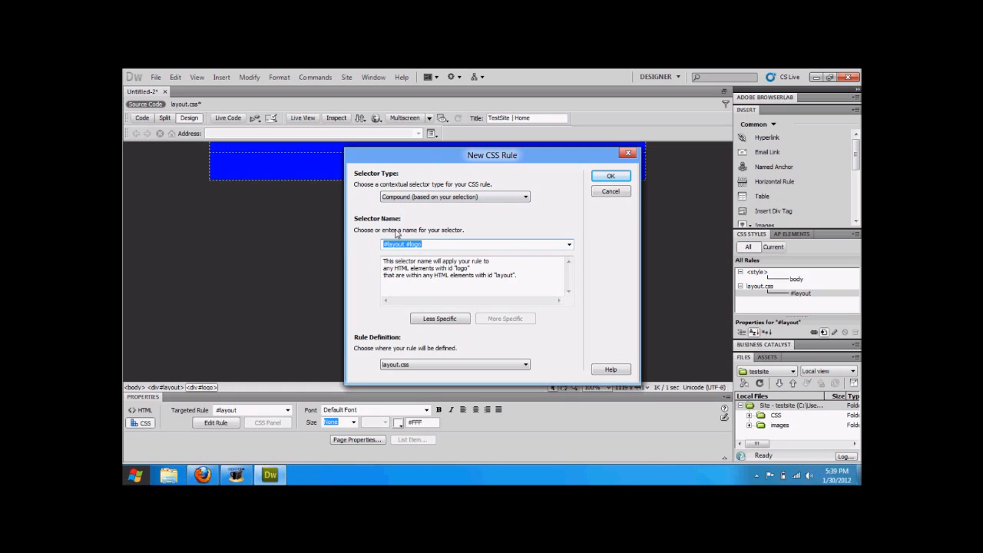
{"action": "left_click", "coordinate": [393, 244]}
{"action": "mouse_move", "coordinate": [407, 244]}
{"action": "left_mouse_down"}
{"action": "mouse_move", "coordinate": [398, 243]}
{"action": "mouse_move", "coordinate": [407, 245]}
{"action": "left_mouse_up"}
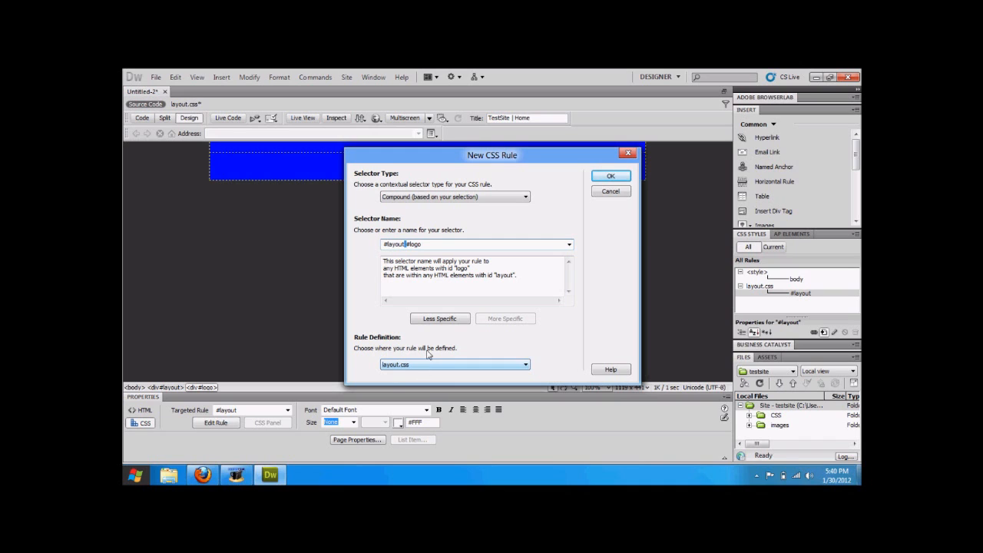
{"action": "left_click", "coordinate": [607, 176]}
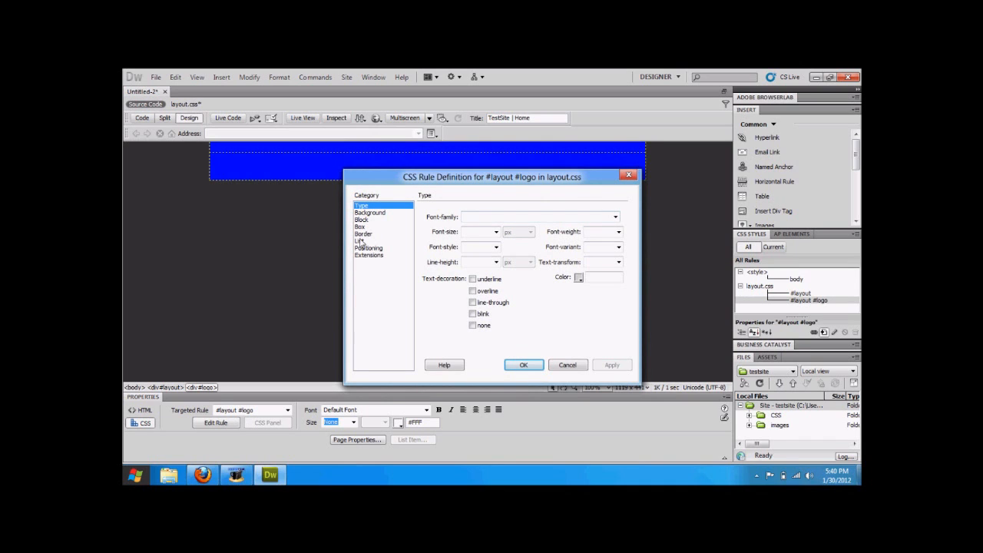
Step: Set the #layout #logo rule's background color to black #000 and accept the rule definition
{"action": "left_click", "coordinate": [373, 214]}
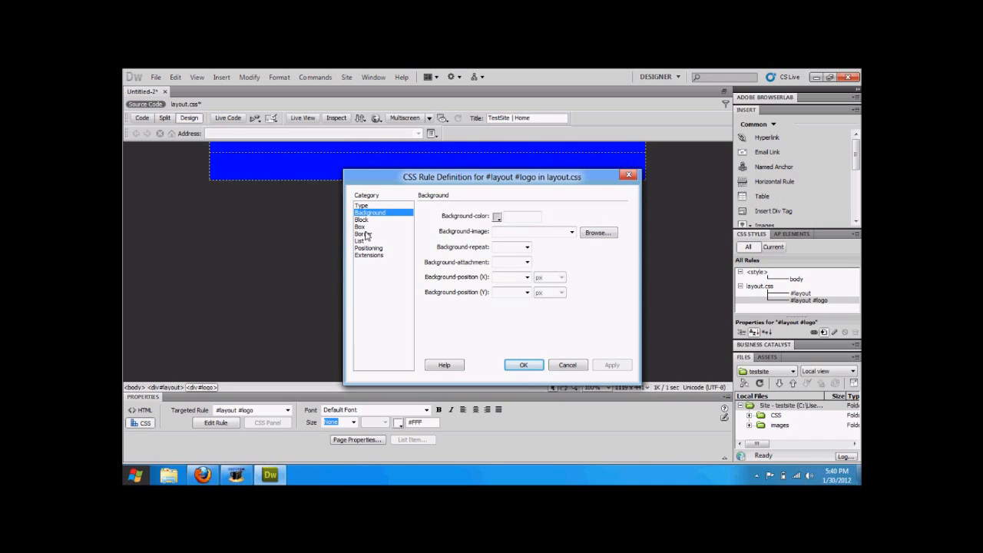
{"action": "left_click", "coordinate": [360, 227]}
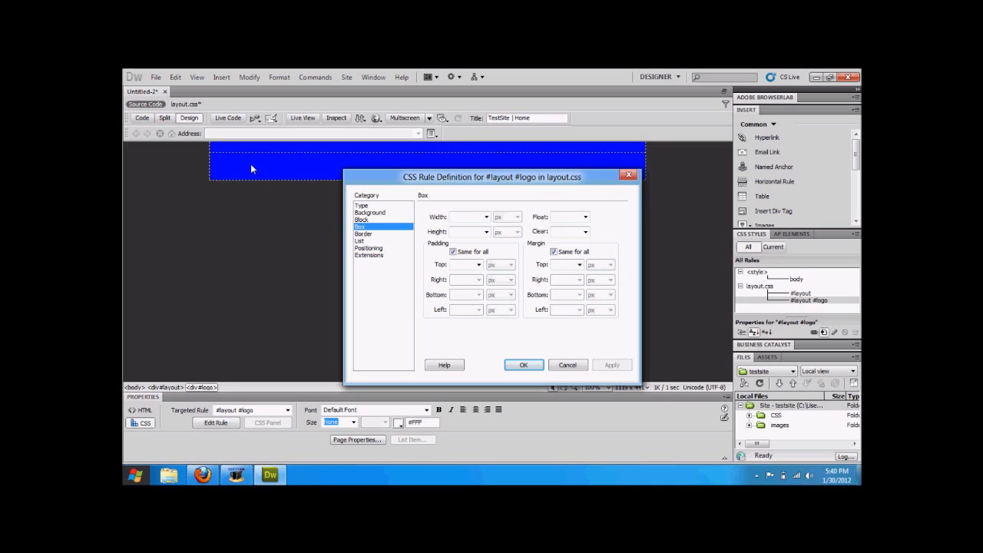
{"action": "left_click", "coordinate": [369, 213]}
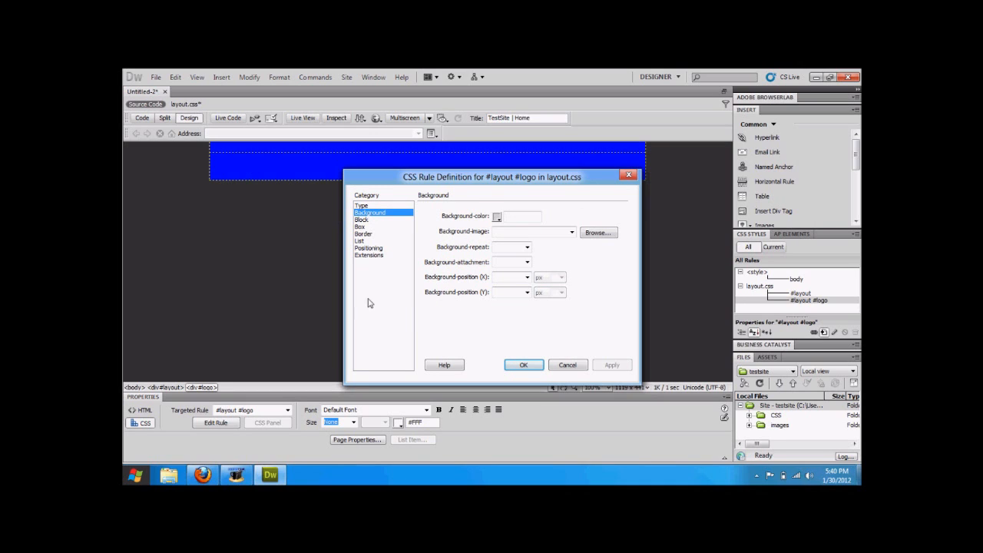
{"action": "left_click", "coordinate": [497, 218]}
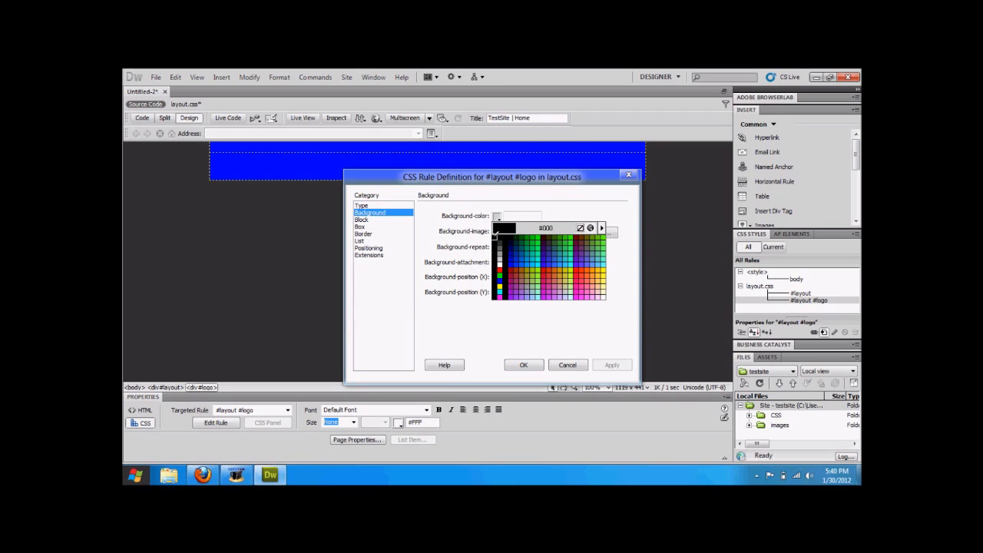
{"action": "left_click", "coordinate": [497, 235]}
{"action": "left_click", "coordinate": [599, 365]}
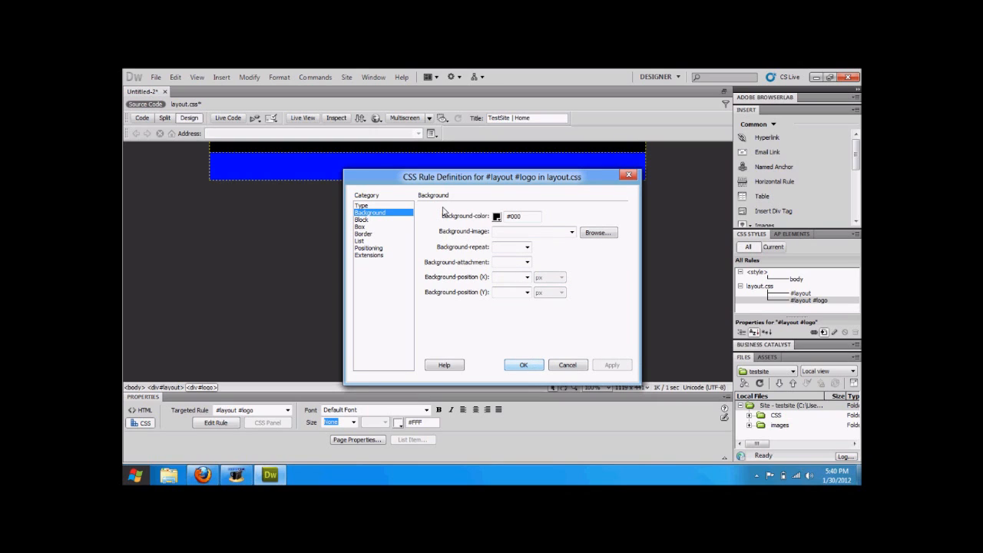
{"action": "left_click", "coordinate": [361, 220]}
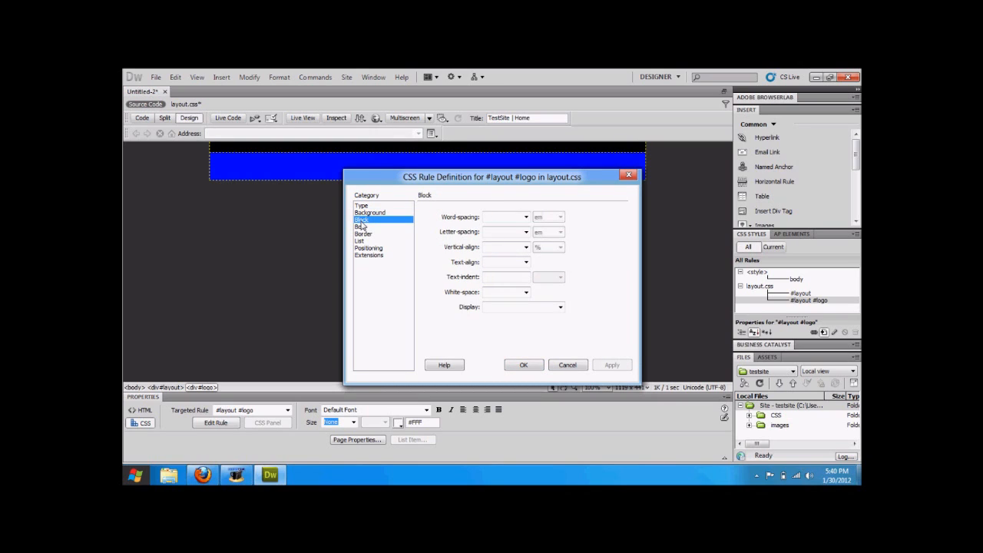
{"action": "left_click", "coordinate": [363, 227]}
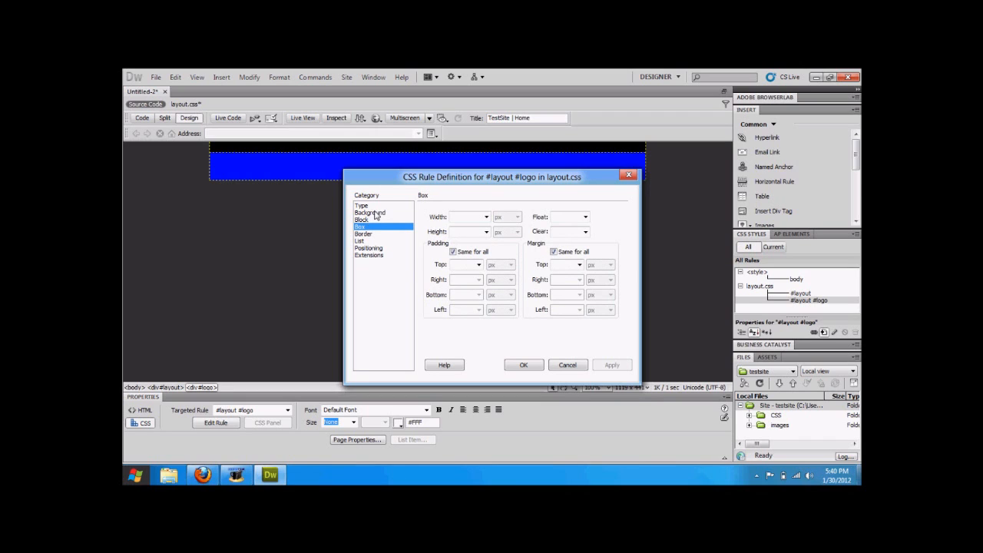
{"action": "left_click", "coordinate": [524, 365]}
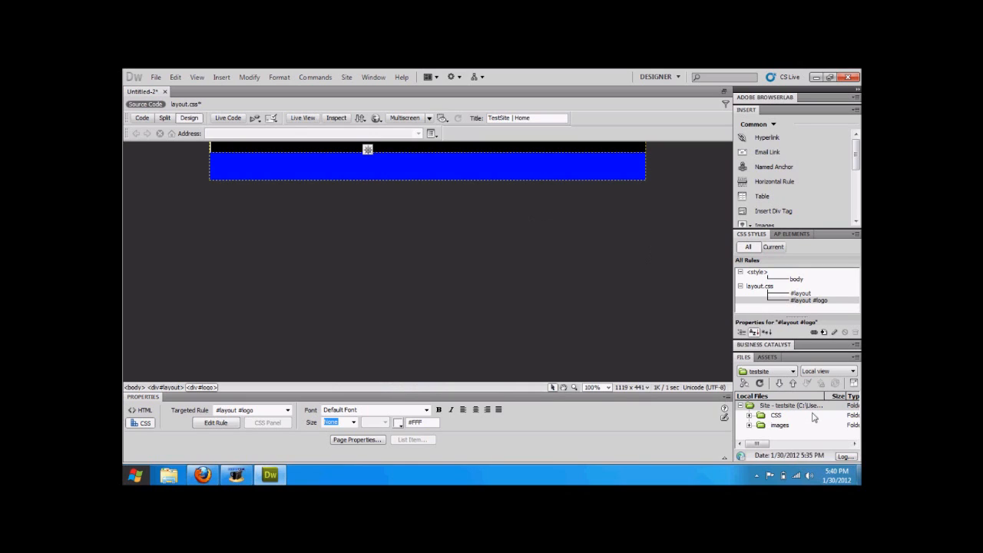
Step: Reopen the #layout rule, clear its box height and accept the rule definition
{"action": "double_click", "coordinate": [801, 293]}
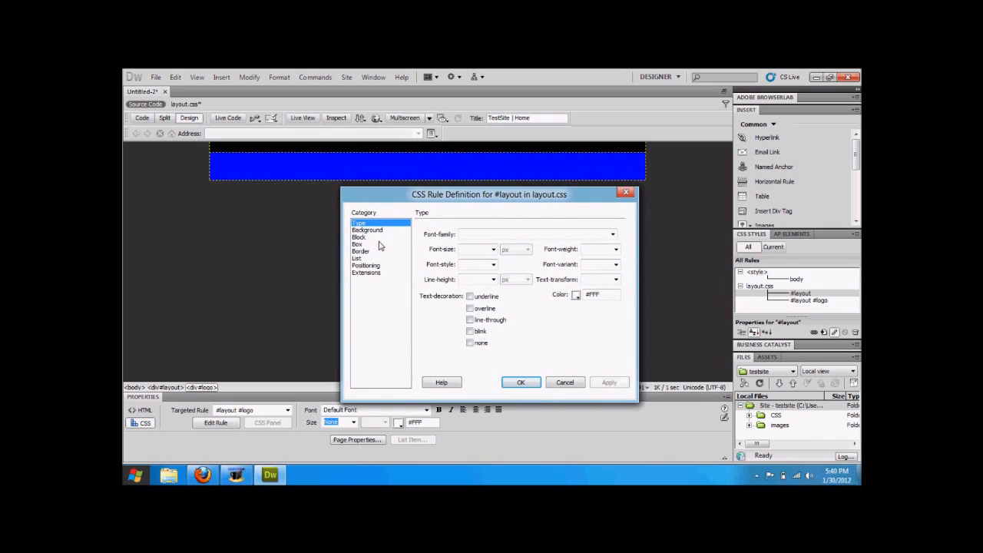
{"action": "left_click", "coordinate": [358, 244]}
{"action": "left_click", "coordinate": [459, 252]}
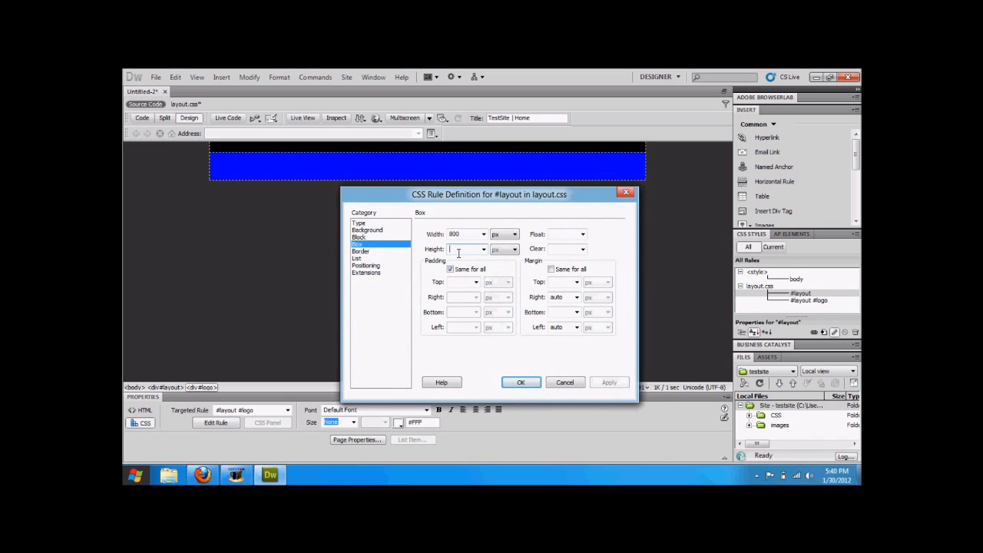
{"action": "left_click", "coordinate": [511, 383]}
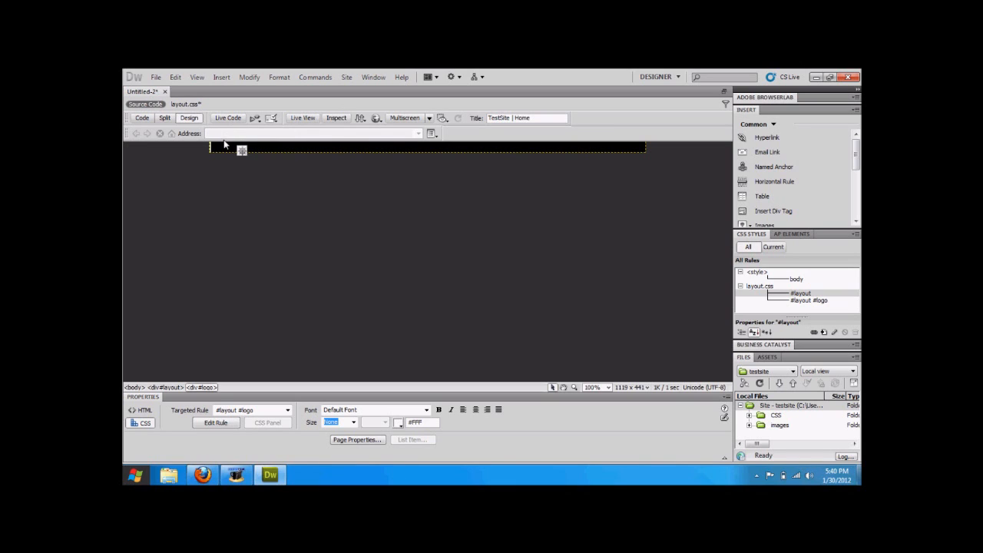
{"action": "left_click", "coordinate": [221, 77]}
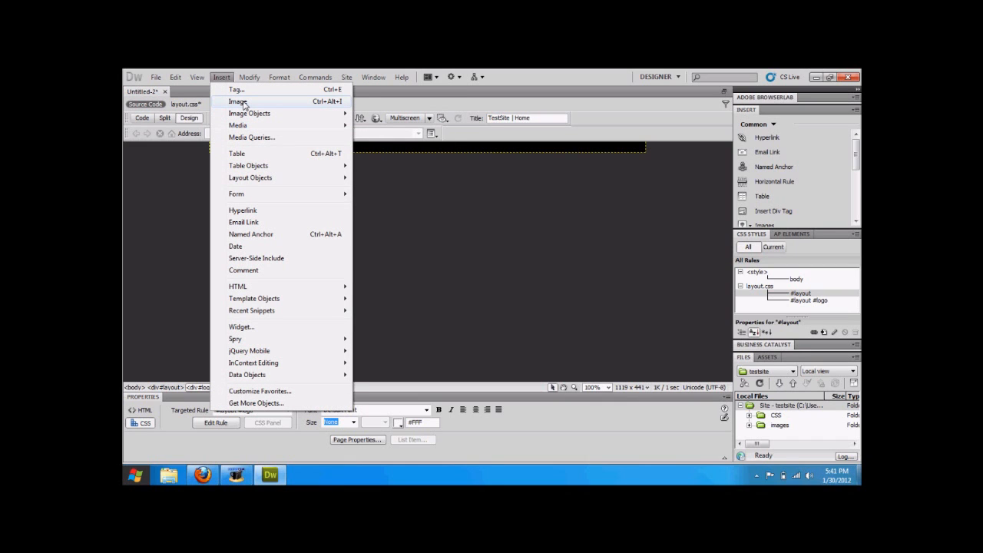
{"action": "left_click", "coordinate": [239, 101]}
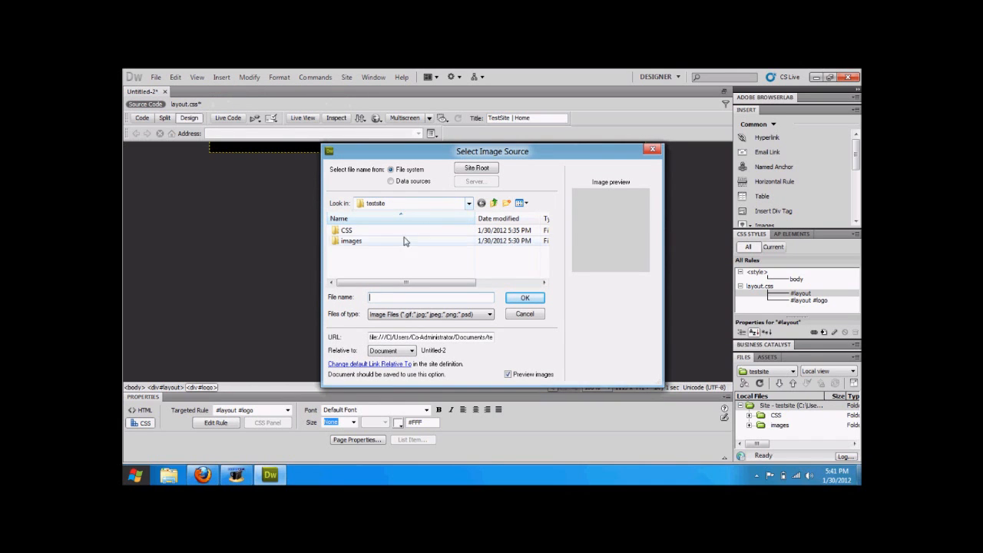
{"action": "left_click", "coordinate": [475, 171]}
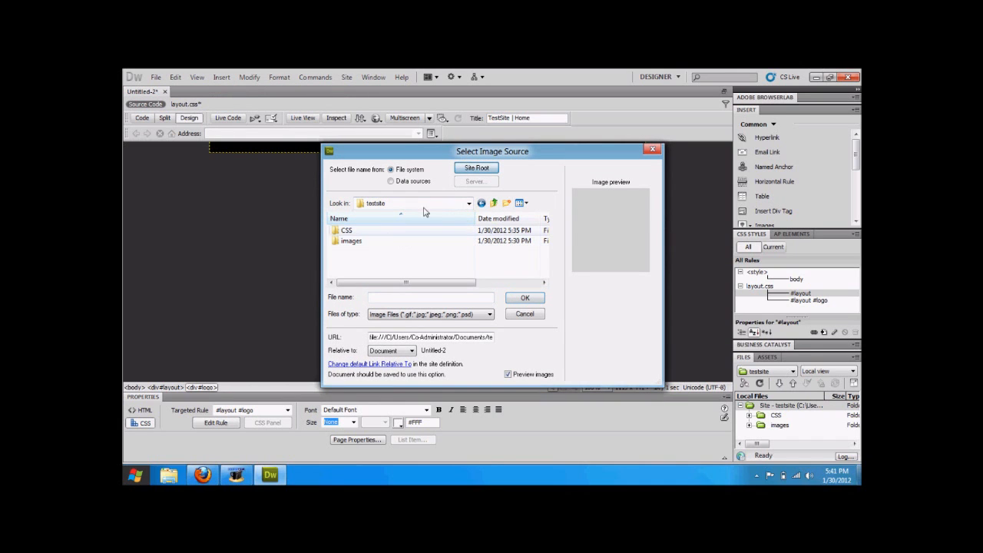
{"action": "double_click", "coordinate": [387, 241]}
{"action": "left_click", "coordinate": [482, 204]}
{"action": "left_click", "coordinate": [482, 204]}
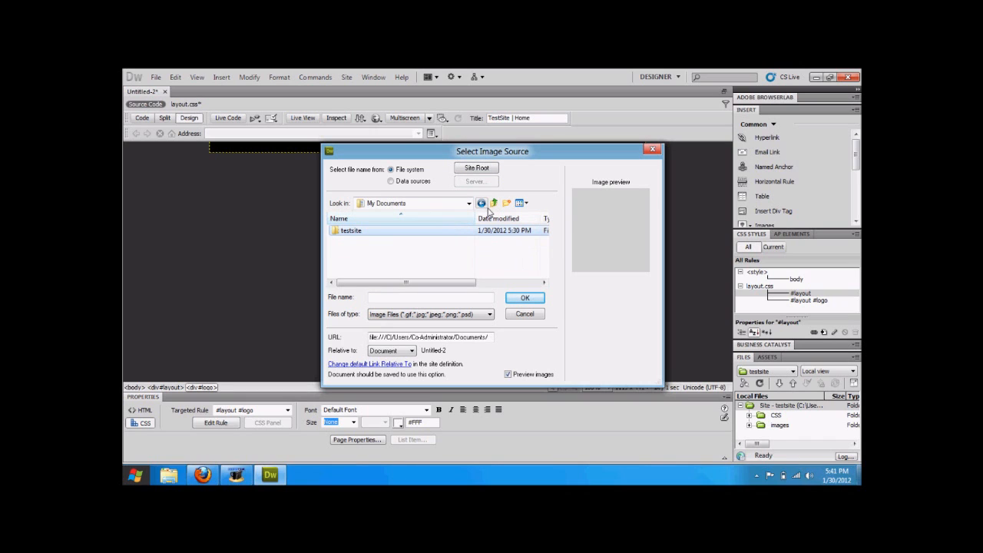
{"action": "left_click", "coordinate": [494, 202]}
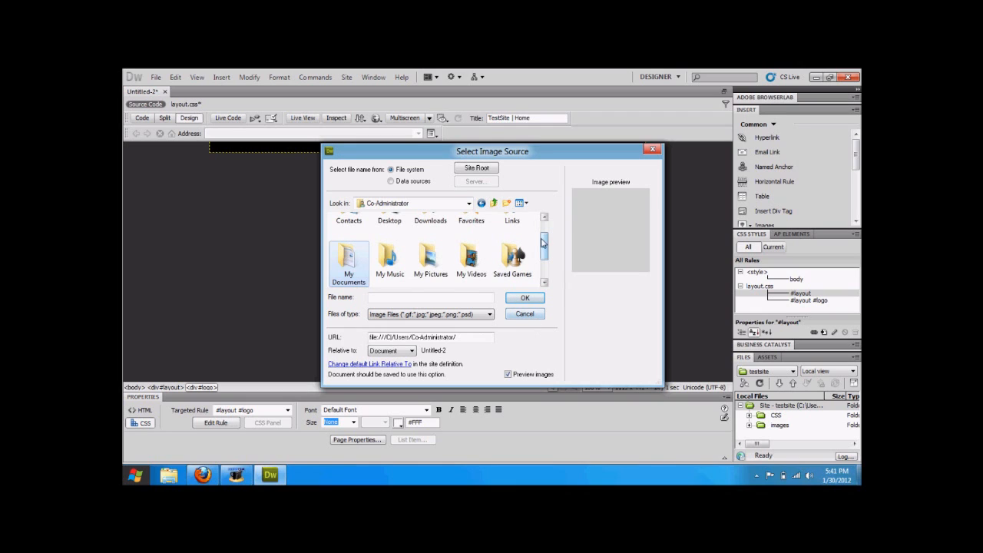
{"action": "double_click", "coordinate": [432, 258]}
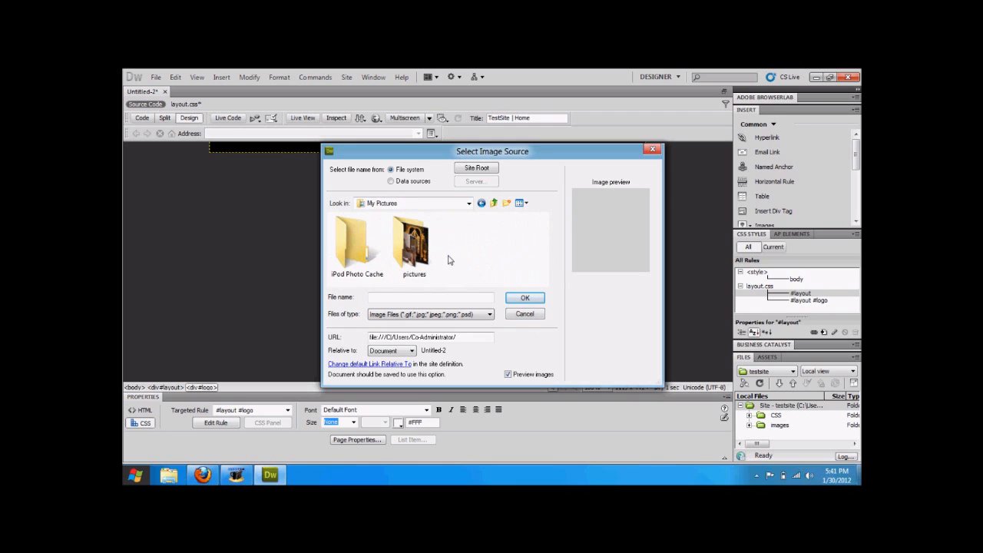
{"action": "double_click", "coordinate": [371, 265]}
{"action": "left_click", "coordinate": [482, 205]}
{"action": "left_click", "coordinate": [482, 204]}
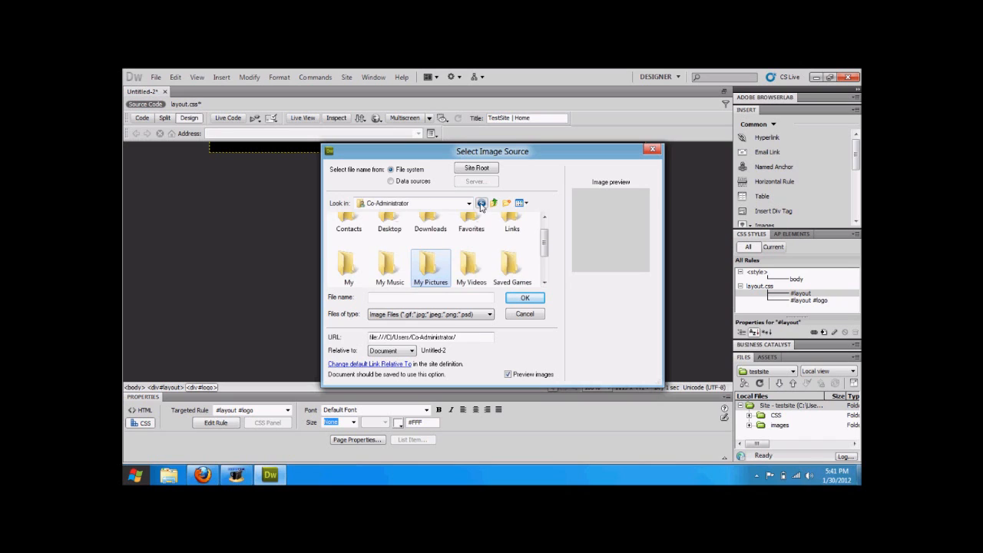
{"action": "left_click_drag", "start_coordinate": [542, 243], "coordinate": [542, 273]}
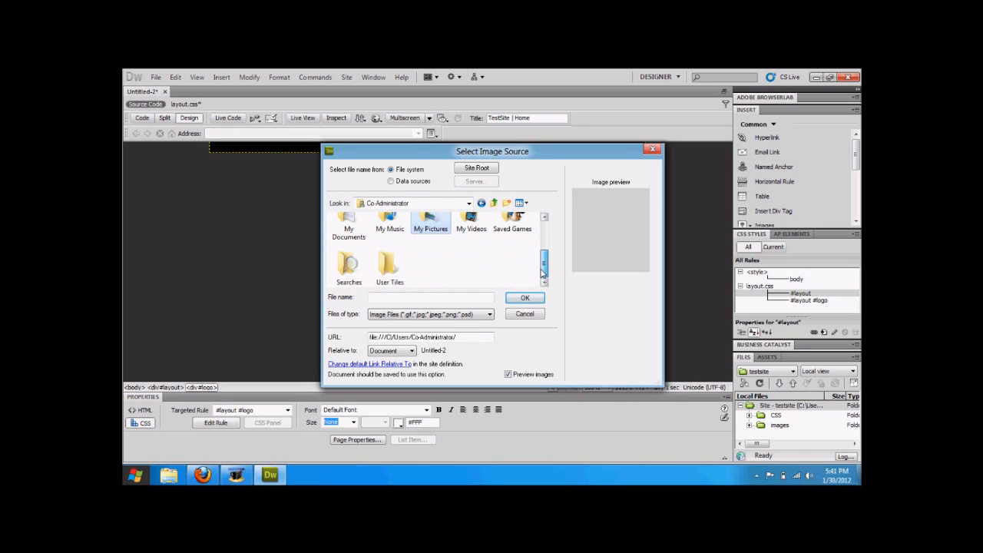
{"action": "left_click", "coordinate": [537, 314]}
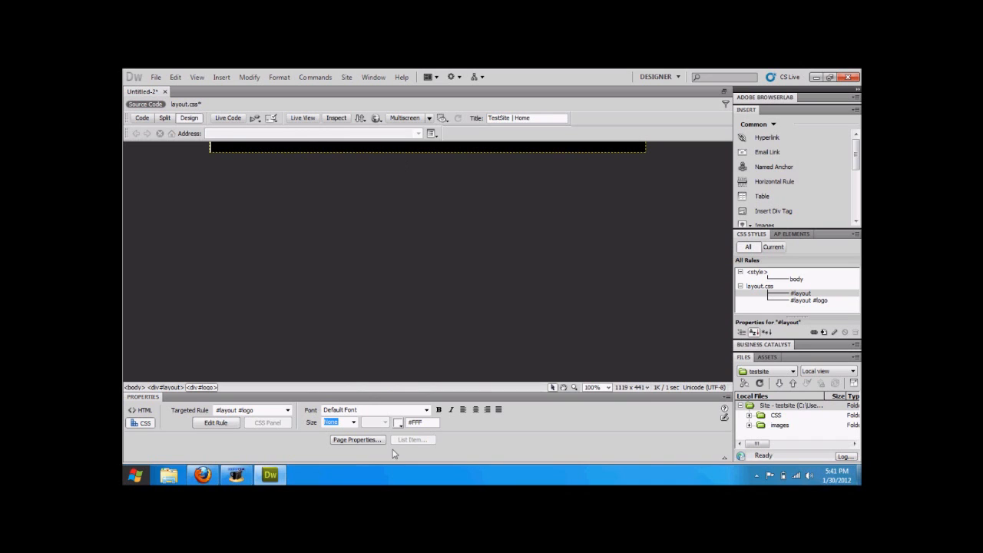
Step: Switch to Firefox, save the article's Acer phone image into the testsite images folder and close the download list
{"action": "left_click", "coordinate": [202, 475]}
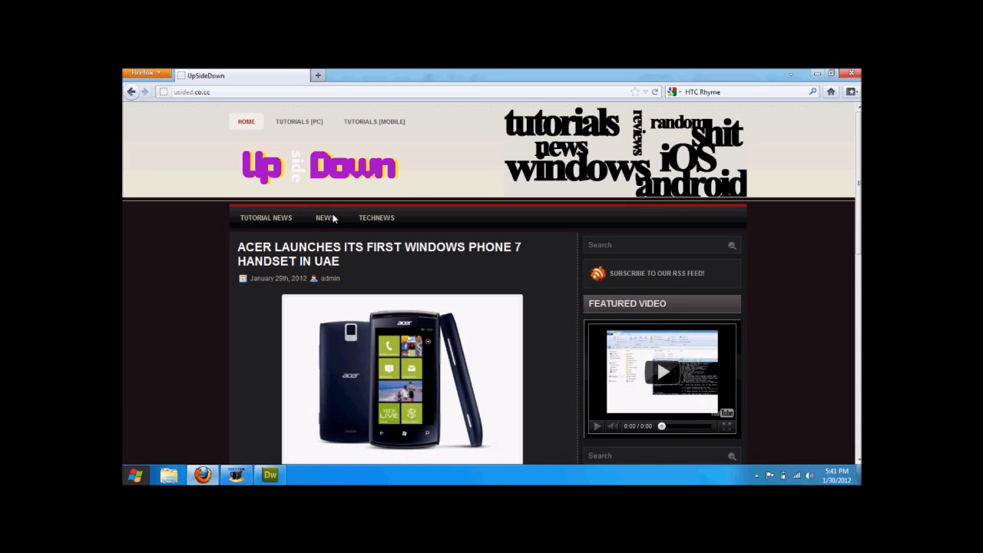
{"action": "right_click", "coordinate": [428, 337]}
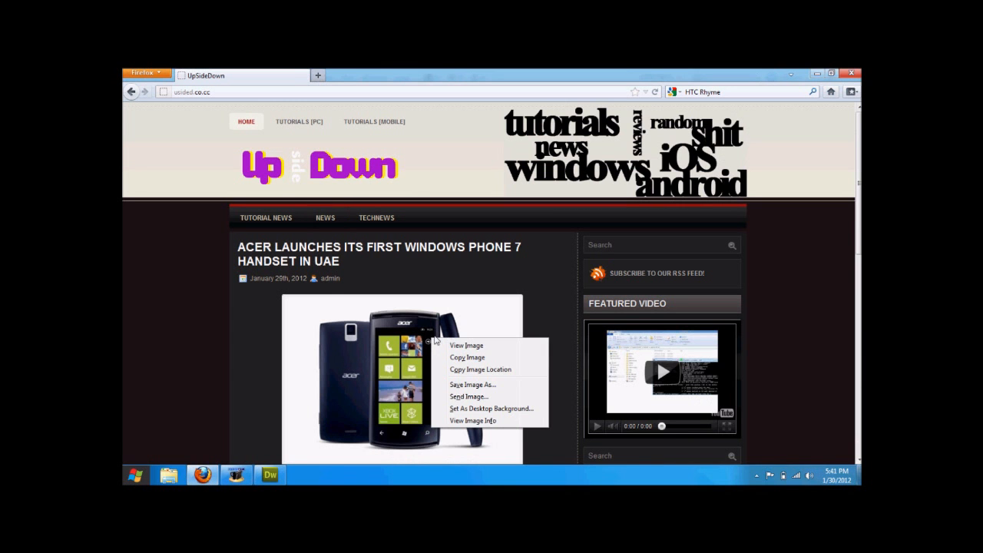
{"action": "left_click", "coordinate": [449, 385]}
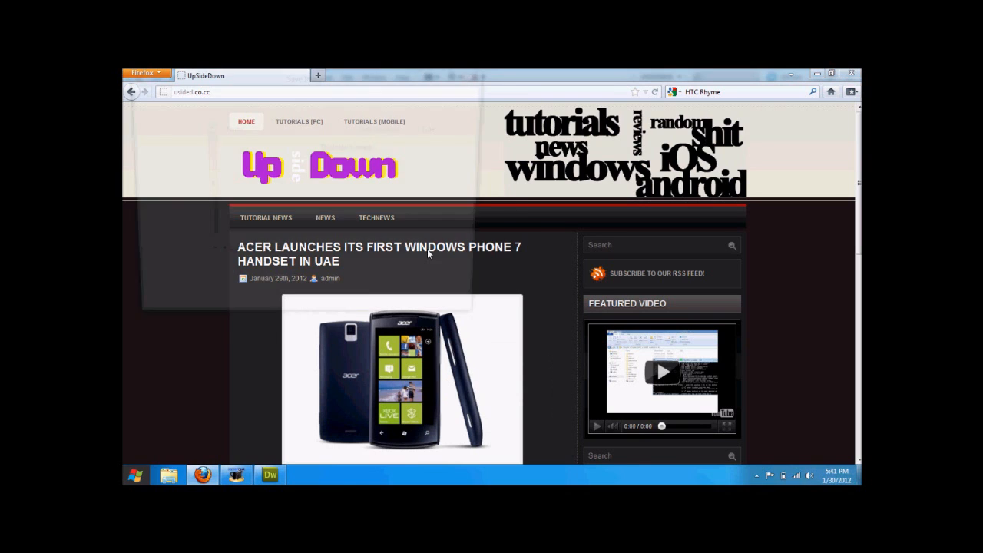
{"action": "left_click", "coordinate": [181, 201]}
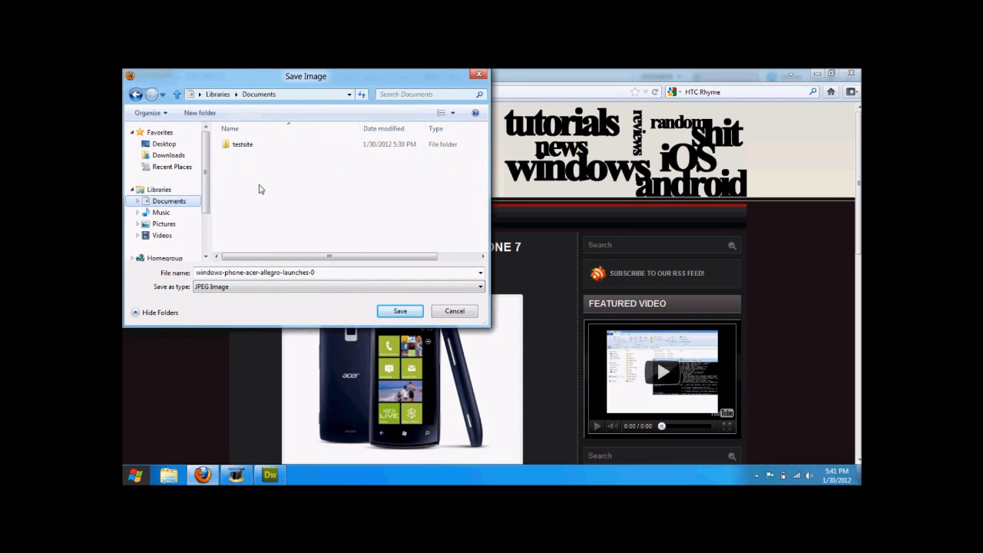
{"action": "double_click", "coordinate": [248, 146]}
{"action": "double_click", "coordinate": [246, 156]}
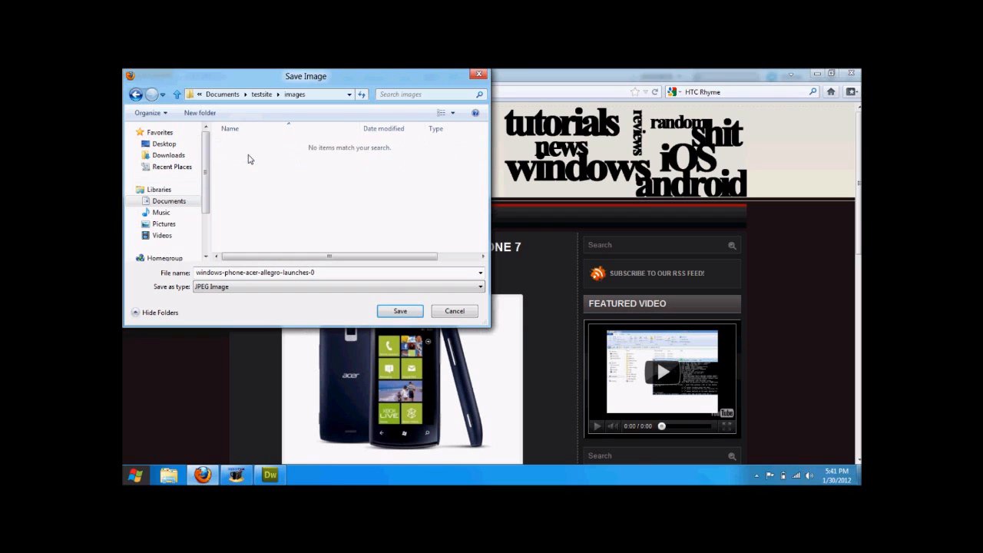
{"action": "left_click", "coordinate": [400, 312]}
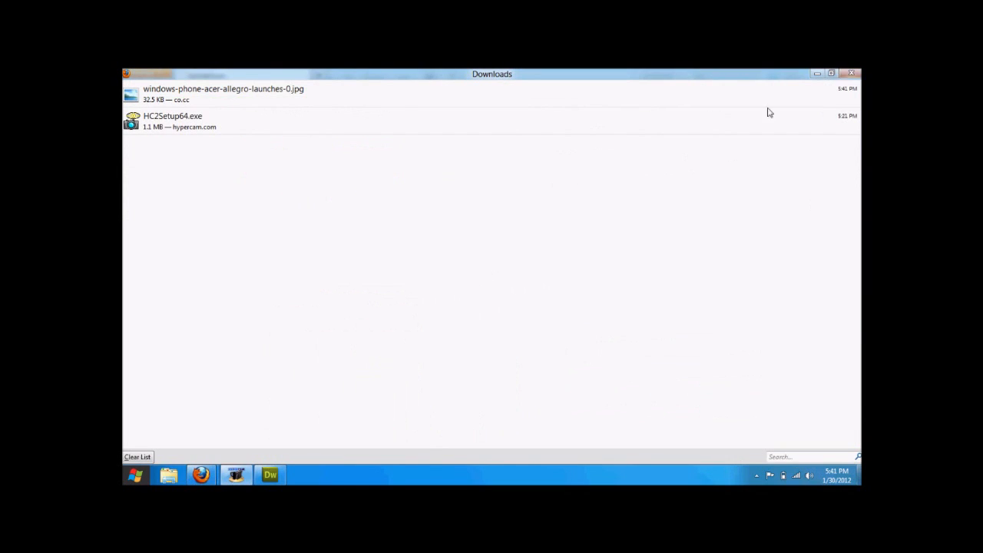
{"action": "left_click", "coordinate": [843, 73]}
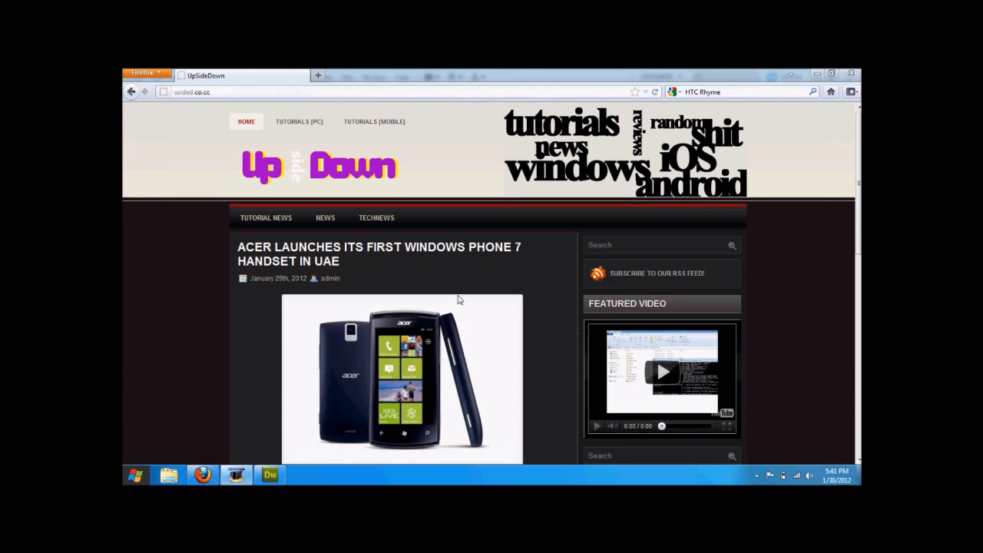
Step: Switch to Dreamweaver, insert windows-phone-acer-allegro-launches-0.jpg from the site's images folder into the logo div without alternate text and shrink it to about 255 × 179
{"action": "left_click", "coordinate": [270, 475]}
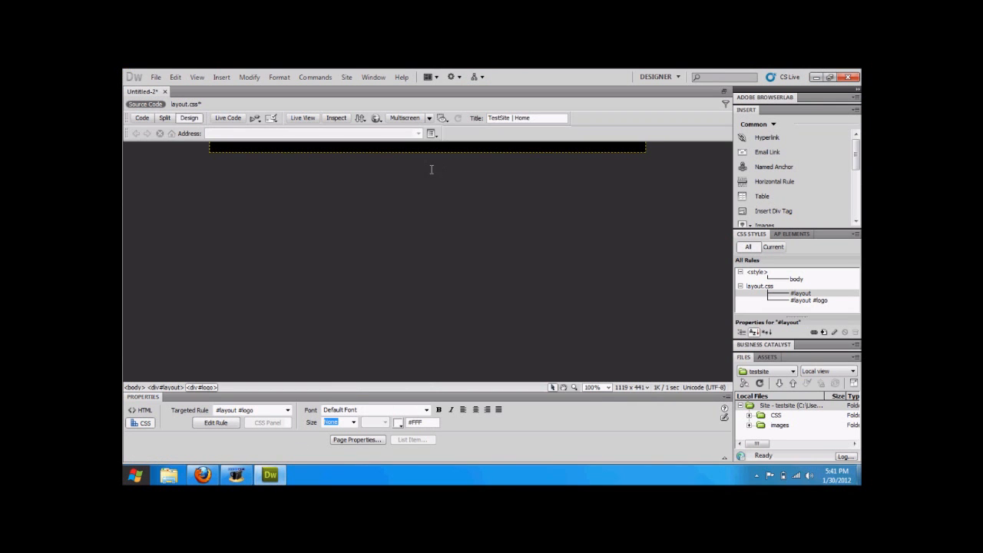
{"action": "key", "text": "ctrl+alt+i"}
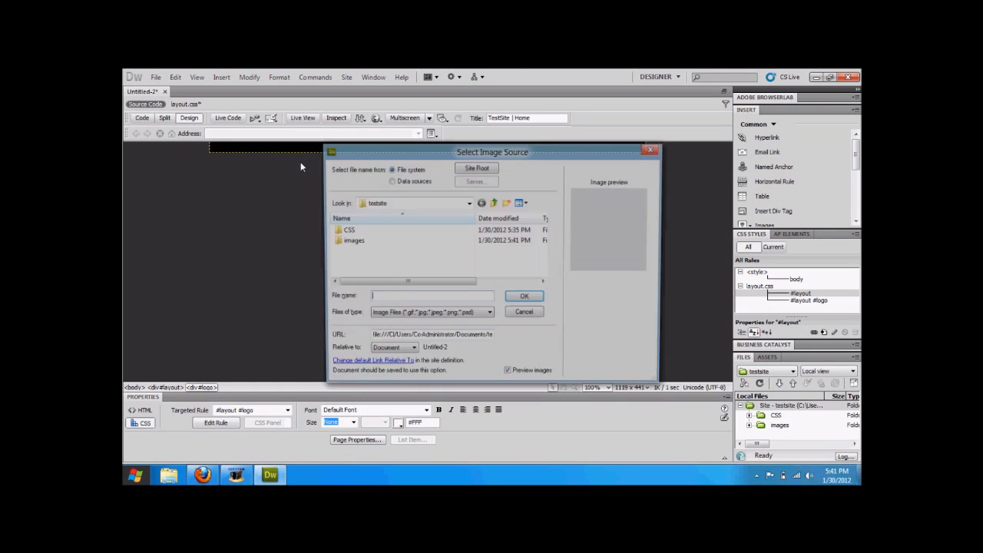
{"action": "left_click", "coordinate": [475, 169]}
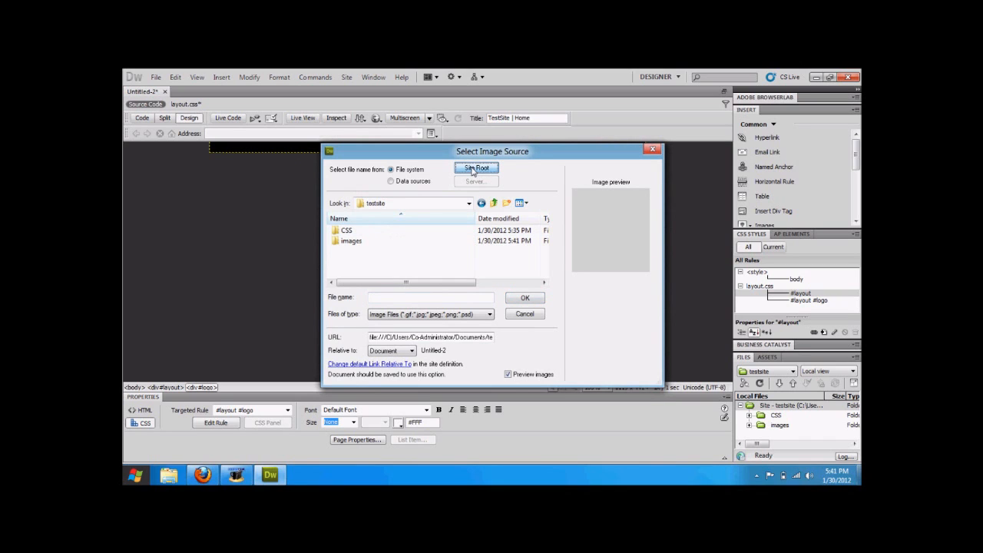
{"action": "double_click", "coordinate": [365, 243]}
{"action": "double_click", "coordinate": [365, 246]}
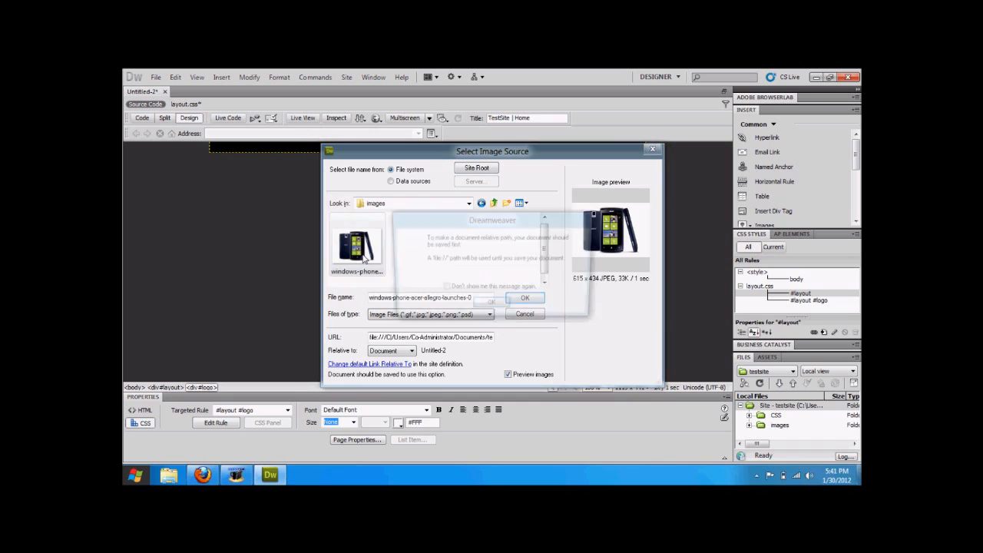
{"action": "left_click", "coordinate": [453, 304]}
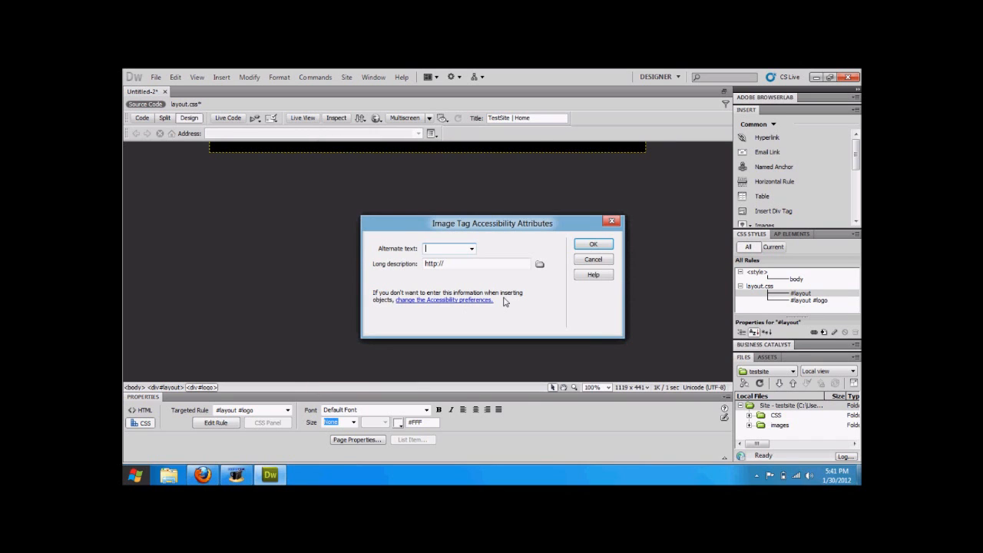
{"action": "key", "text": "Return"}
{"action": "left_click_drag", "start_coordinate": [542, 374], "coordinate": [348, 172]}
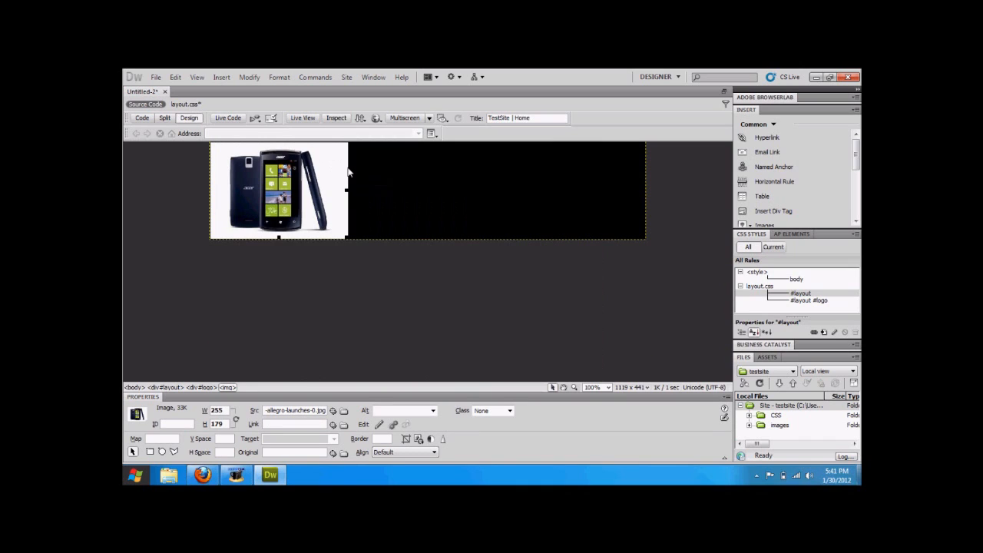
{"action": "left_click", "coordinate": [347, 181]}
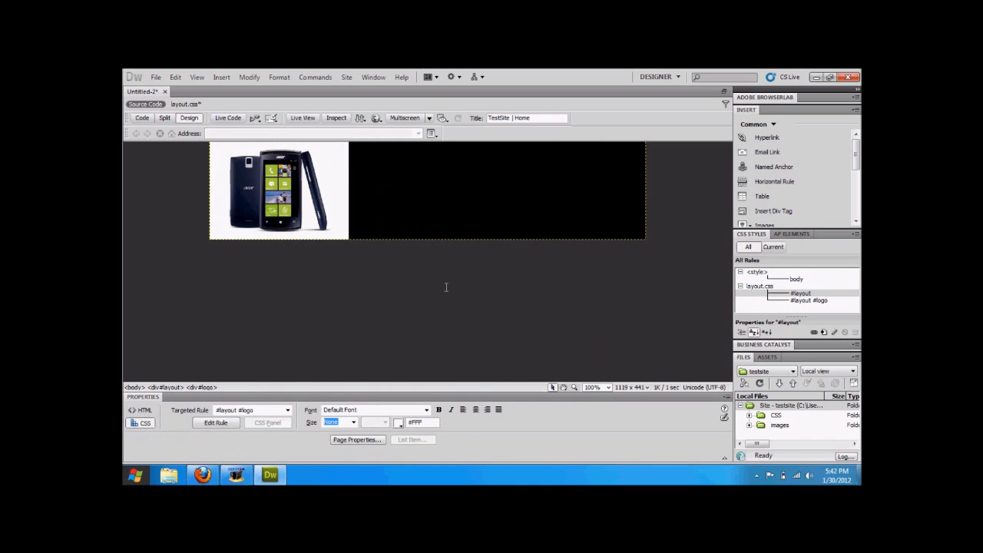
Step: Reopen the #layout rule, apply a box height of 100 px and accept the rule definition
{"action": "left_click", "coordinate": [318, 196]}
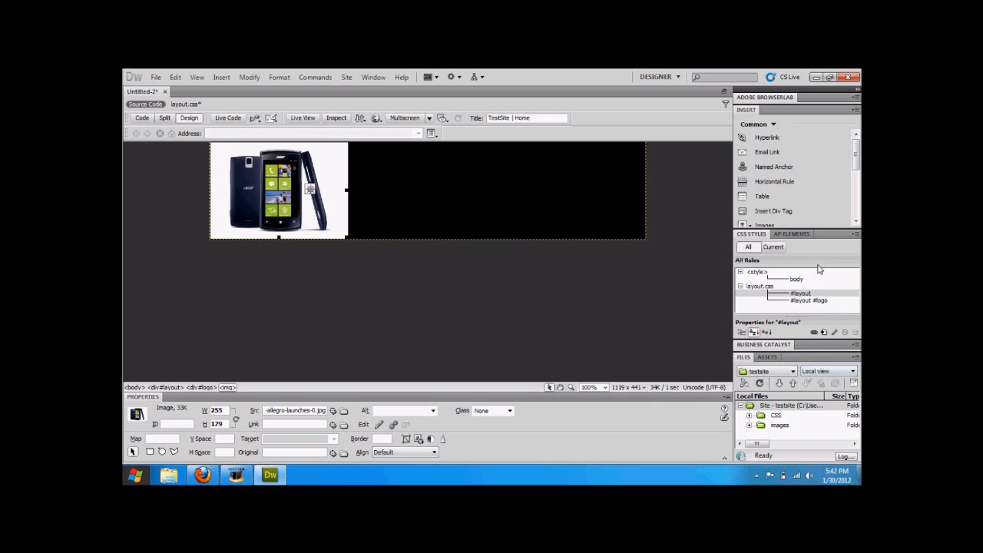
{"action": "left_click", "coordinate": [807, 294]}
{"action": "double_click", "coordinate": [807, 294]}
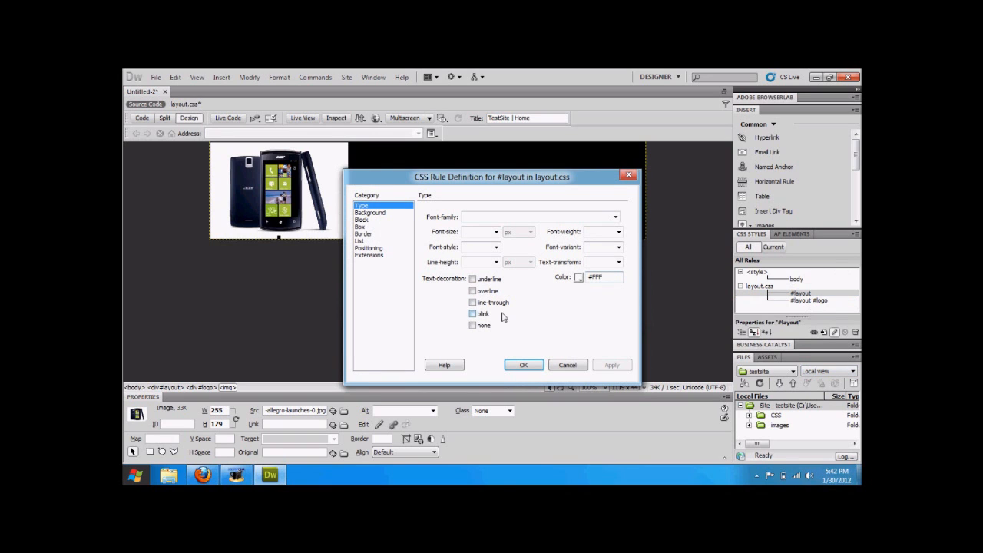
{"action": "left_click", "coordinate": [464, 232]}
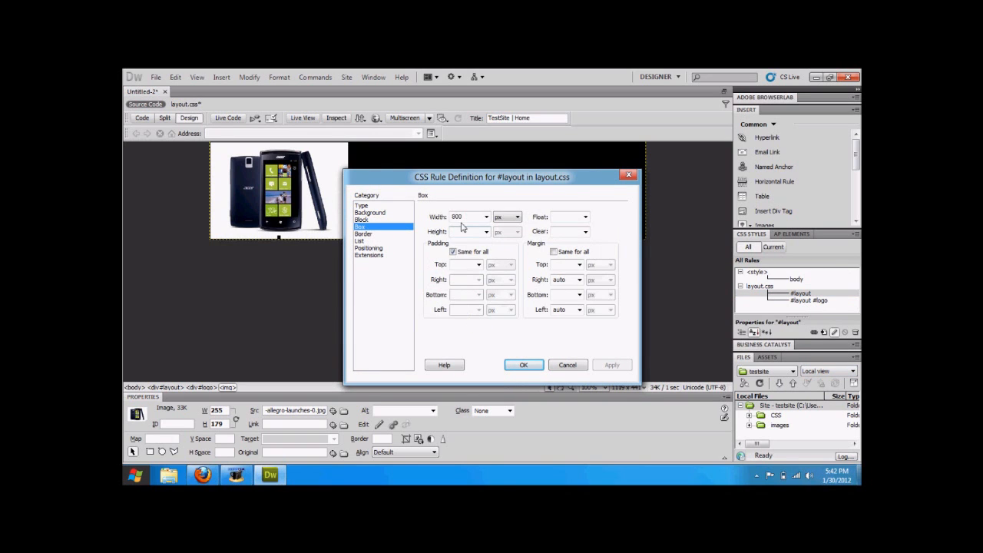
{"action": "type", "text": "1000"}
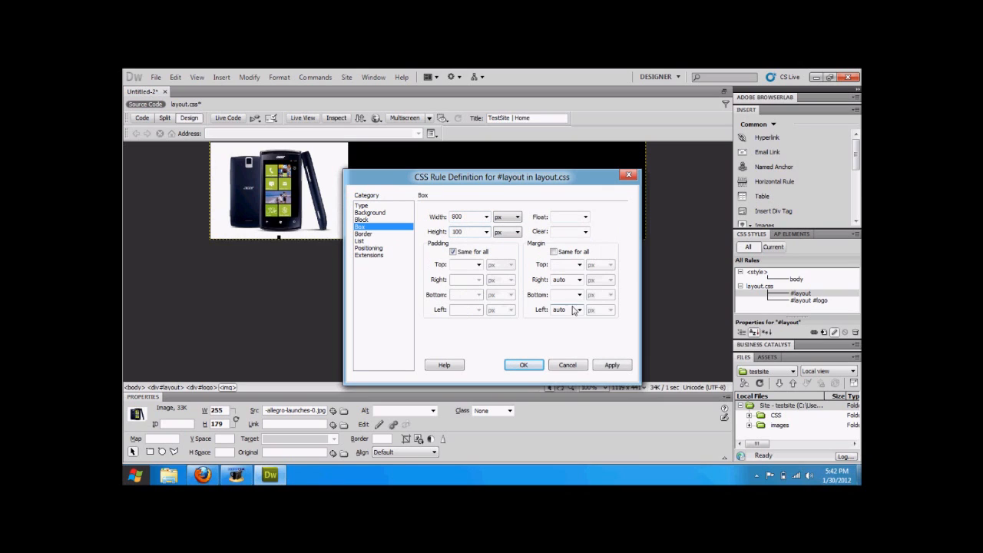
{"action": "left_click", "coordinate": [603, 366]}
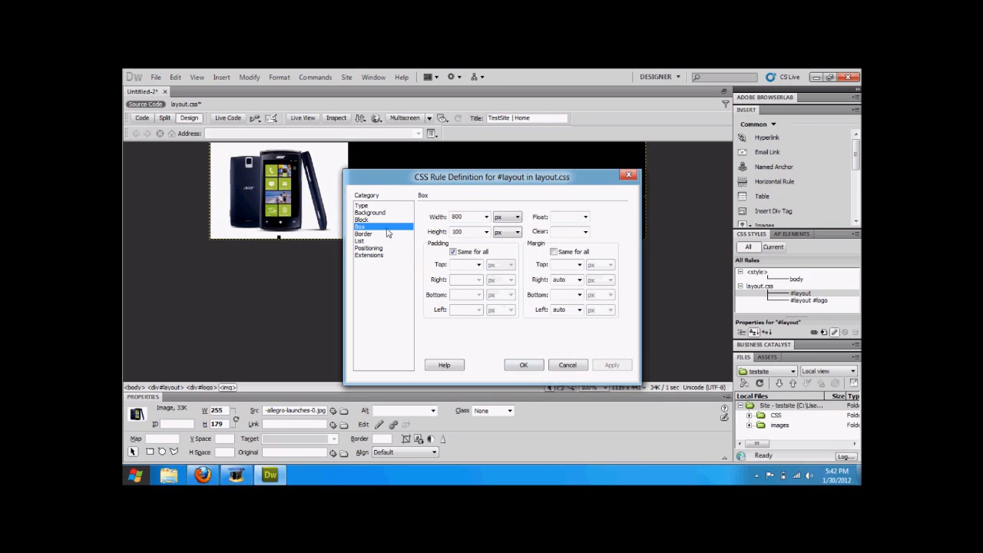
{"action": "double_click", "coordinate": [470, 233]}
{"action": "left_click", "coordinate": [534, 363]}
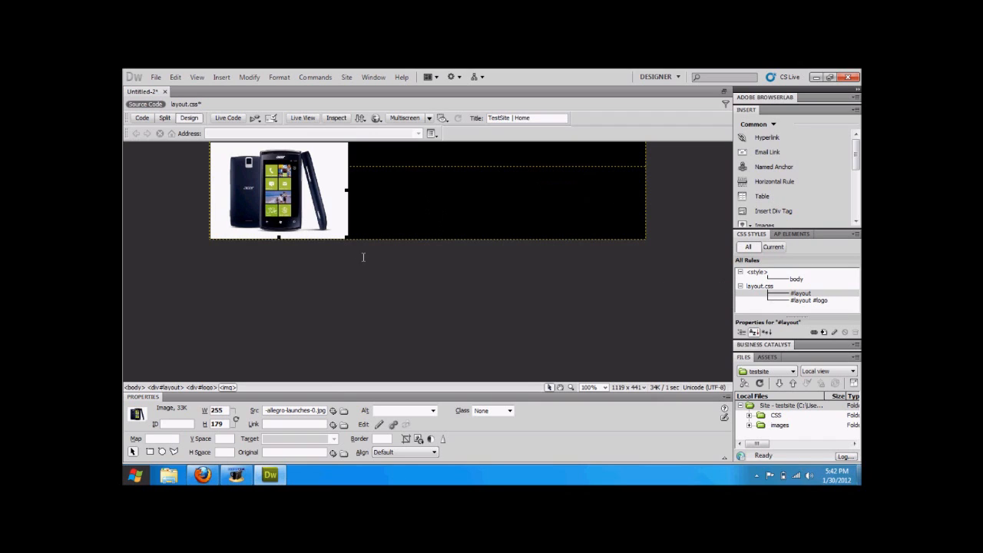
Step: Resize the phone image in the logo div proportionally to about 213 × 148
{"action": "left_click_drag", "start_coordinate": [347, 239], "coordinate": [289, 196]}
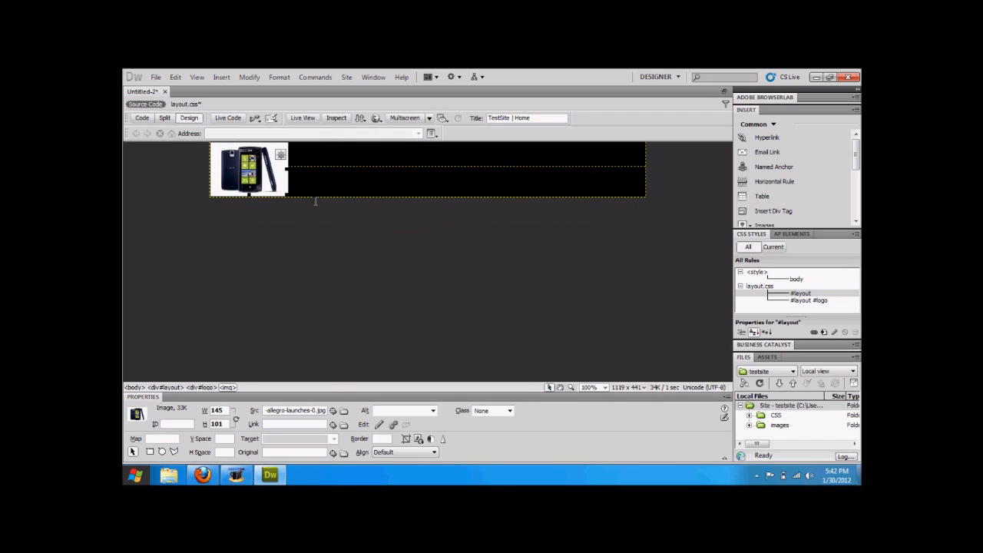
{"action": "left_click_drag", "start_coordinate": [288, 196], "coordinate": [324, 230]}
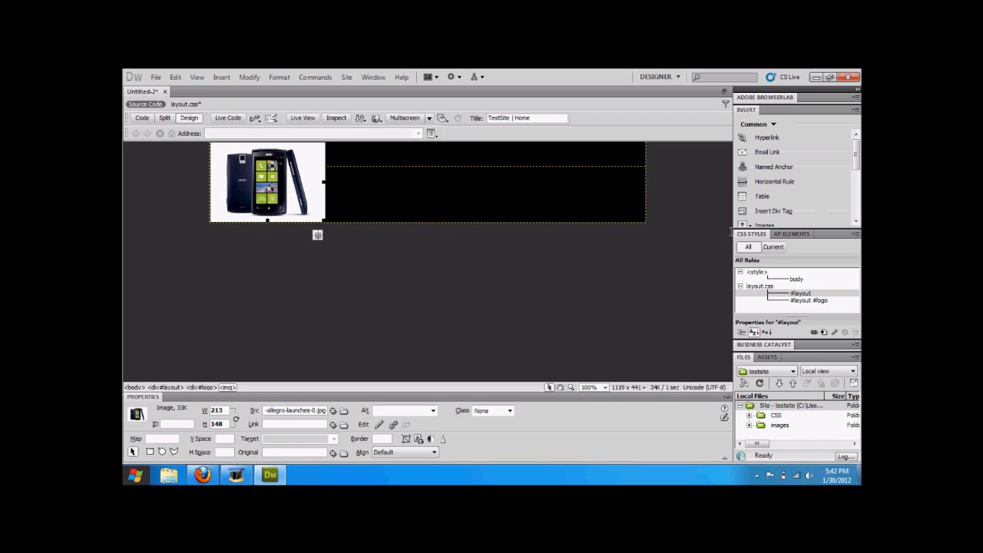
Step: Insert a div with the ID navigationbar after the logo div tag and delete its placeholder text
{"action": "left_click", "coordinate": [769, 211]}
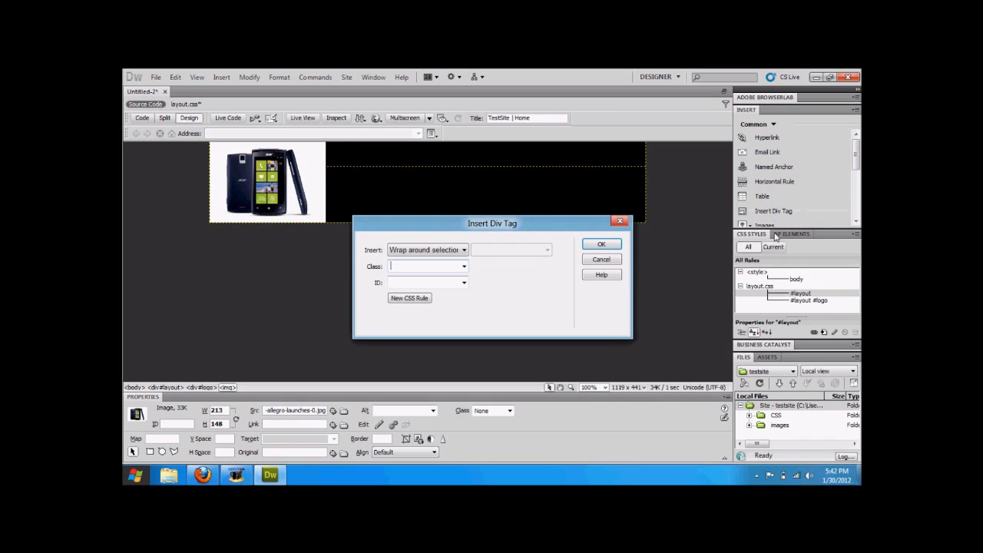
{"action": "left_click", "coordinate": [438, 250]}
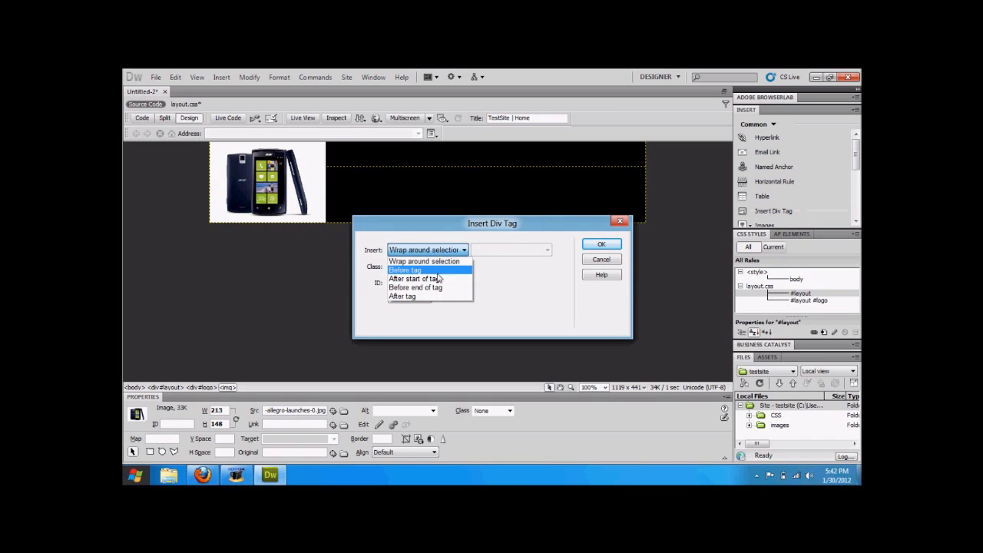
{"action": "left_click", "coordinate": [437, 296]}
{"action": "left_click", "coordinate": [488, 252]}
{"action": "left_click", "coordinate": [495, 270]}
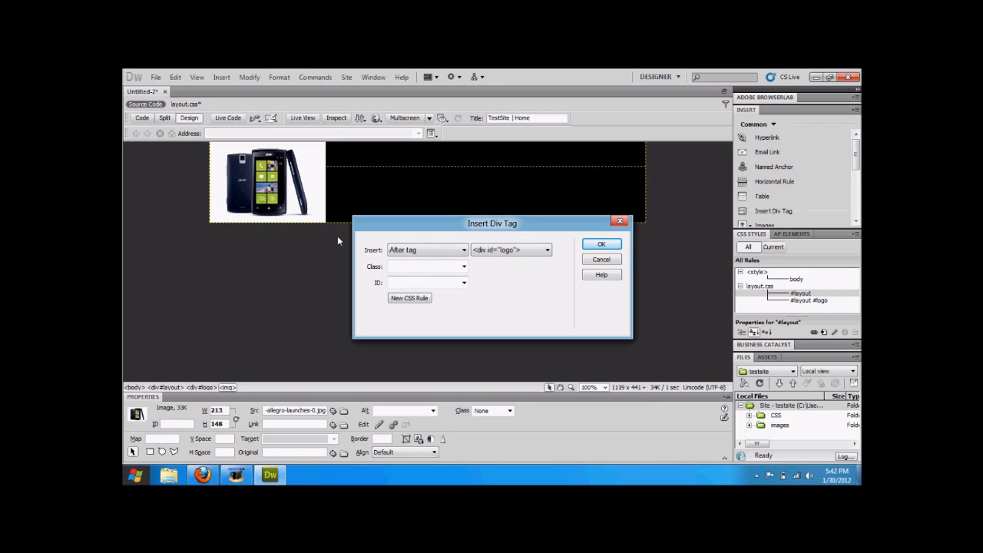
{"action": "left_click", "coordinate": [434, 290]}
{"action": "type", "text": "navigationbar"}
{"action": "left_click", "coordinate": [598, 245]}
{"action": "key", "text": "Delete"}
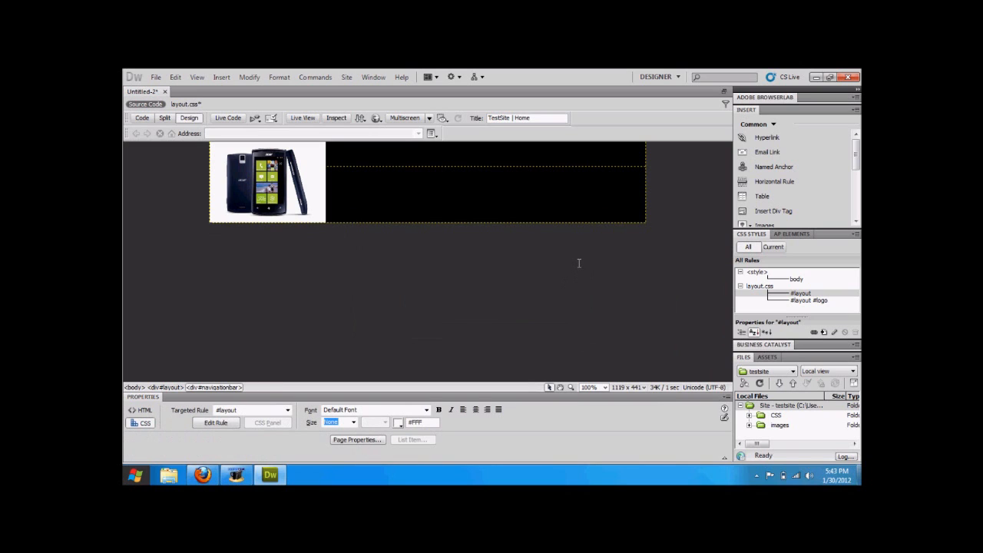
Step: Create a compound CSS rule for #layout #navigationbar, defined in layout.css
{"action": "left_click", "coordinate": [823, 332]}
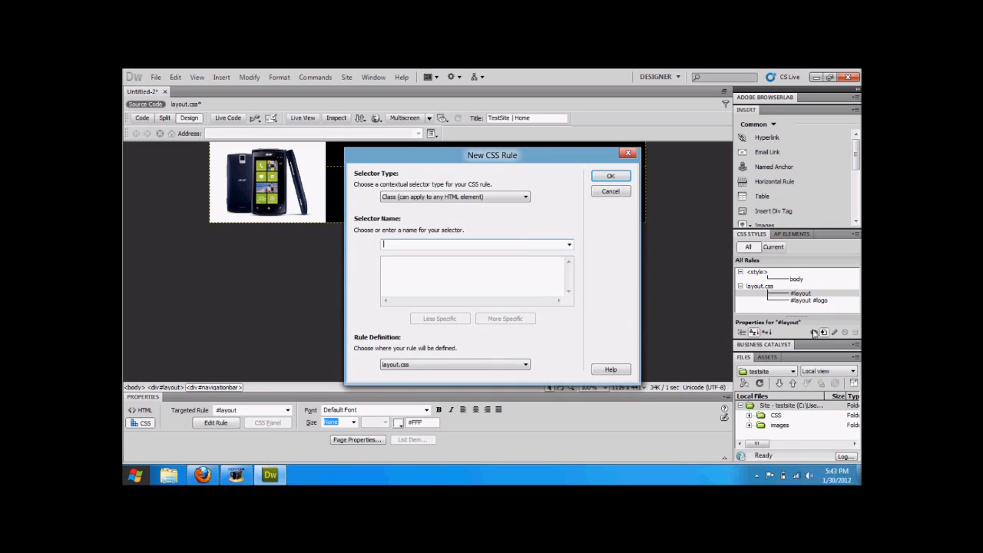
{"action": "left_click", "coordinate": [401, 199]}
{"action": "left_click", "coordinate": [402, 226]}
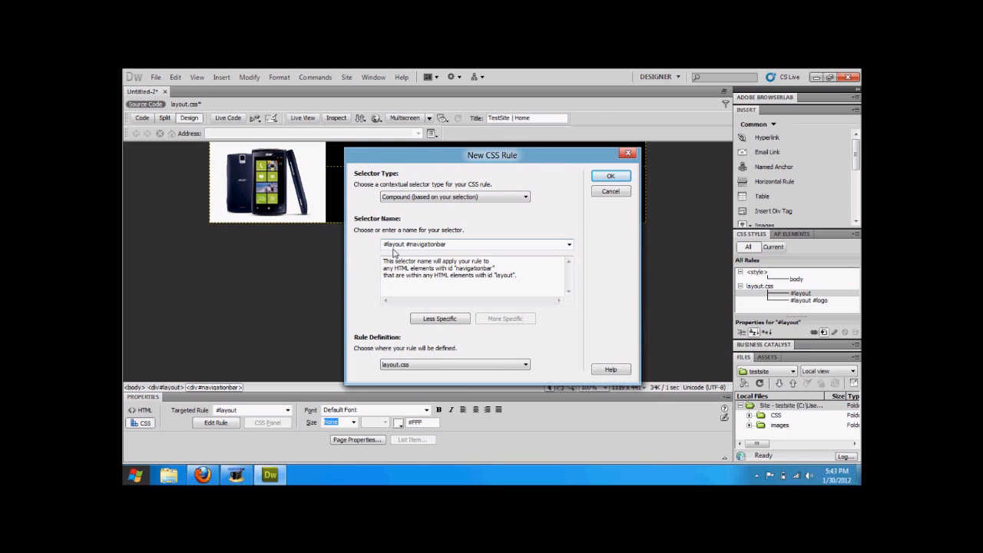
{"action": "left_click", "coordinate": [623, 178]}
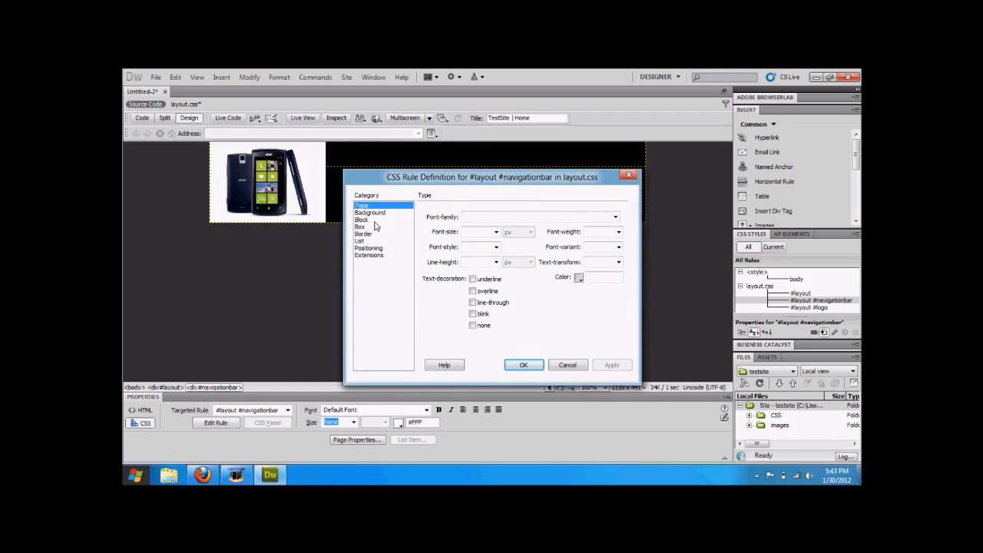
Step: Give the #layout #navigationbar rule the background color #0F0 and a box height of 25 px, and accept the definition
{"action": "left_click", "coordinate": [373, 214]}
{"action": "left_click", "coordinate": [497, 217]}
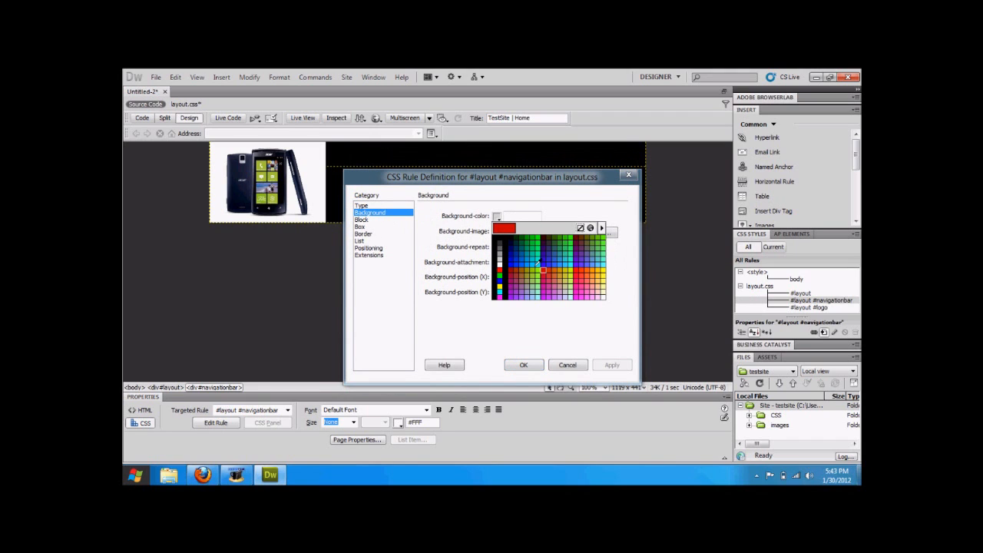
{"action": "left_click", "coordinate": [499, 271]}
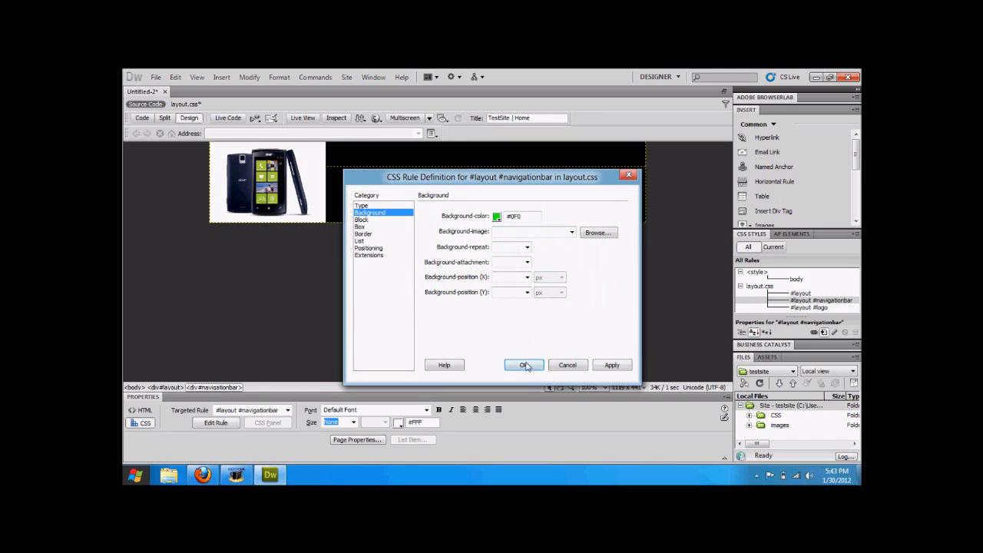
{"action": "left_click", "coordinate": [361, 227]}
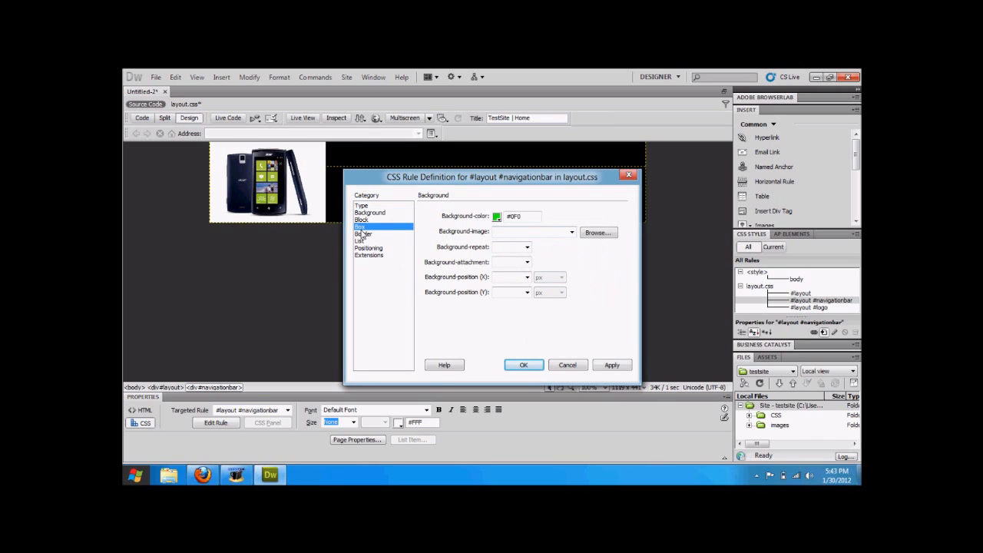
{"action": "type", "text": "25"}
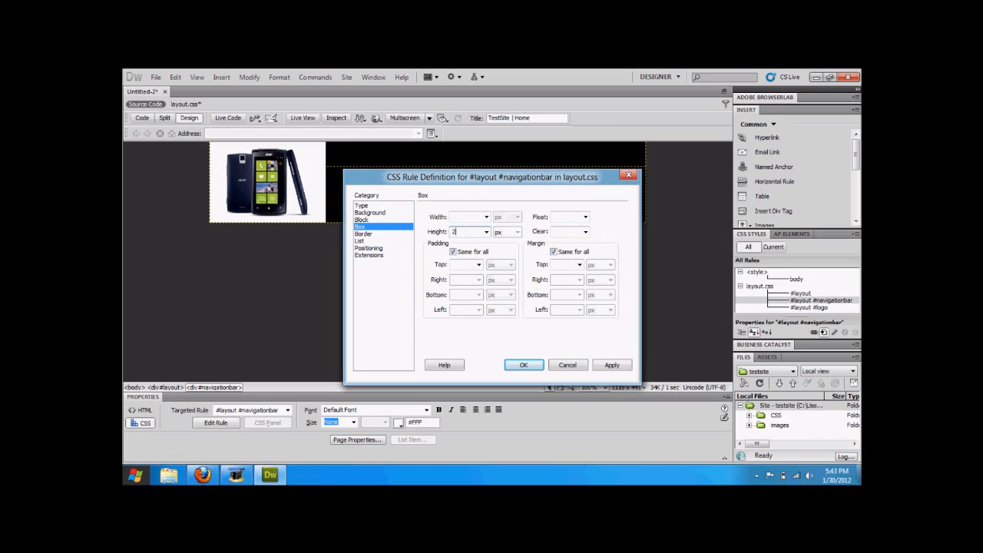
{"action": "left_click", "coordinate": [524, 365]}
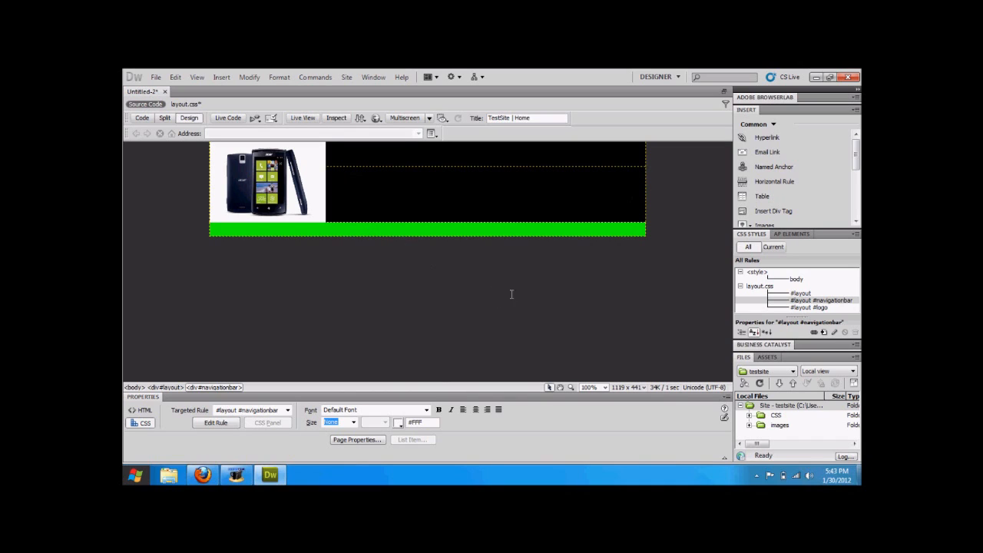
{"action": "left_click", "coordinate": [274, 231]}
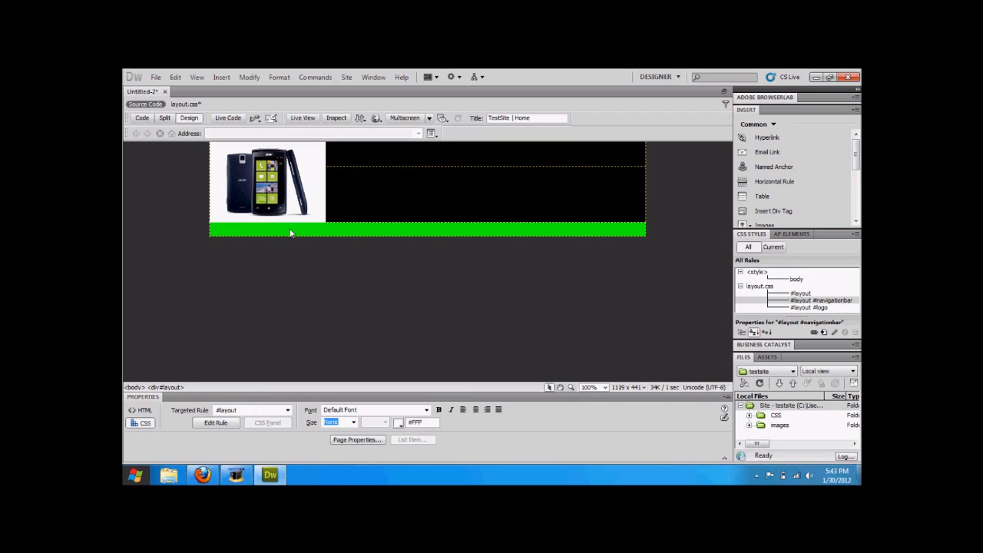
{"action": "key", "text": "ctrl+z"}
{"action": "key", "text": "ctrl+z"}
{"action": "key", "text": "ctrl+z"}
{"action": "key", "text": "ctrl+z"}
{"action": "key", "text": "ctrl+z"}
{"action": "key", "text": "ctrl+y"}
{"action": "key", "text": "ctrl+y"}
{"action": "key", "text": "ctrl+y"}
{"action": "key", "text": "ctrl+y"}
{"action": "key", "text": "ctrl+y"}
{"action": "left_click", "coordinate": [293, 234]}
{"action": "type", "text": "asd"}
{"action": "key", "text": "ctrl+z"}
{"action": "key", "text": "ctrl+z"}
{"action": "key", "text": "ctrl+y"}
{"action": "left_click", "coordinate": [266, 230]}
{"action": "left_click", "coordinate": [265, 231]}
{"action": "type", "text": "sadasd"}
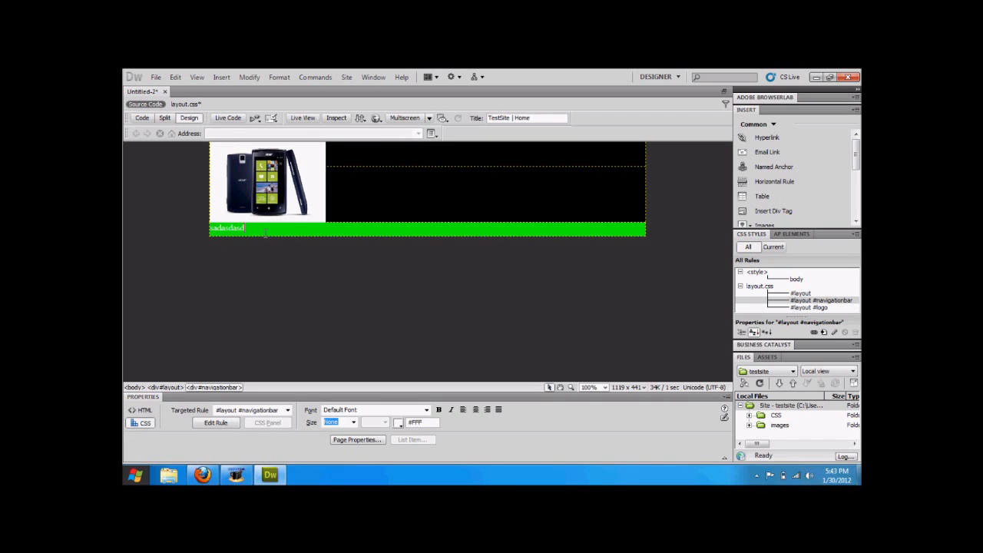
{"action": "left_click", "coordinate": [217, 272]}
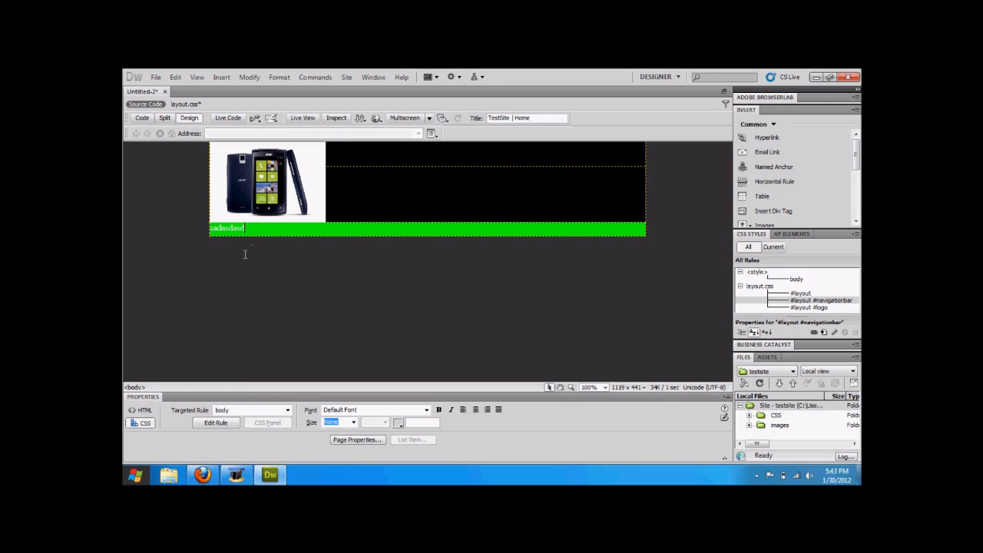
{"action": "left_click", "coordinate": [265, 229]}
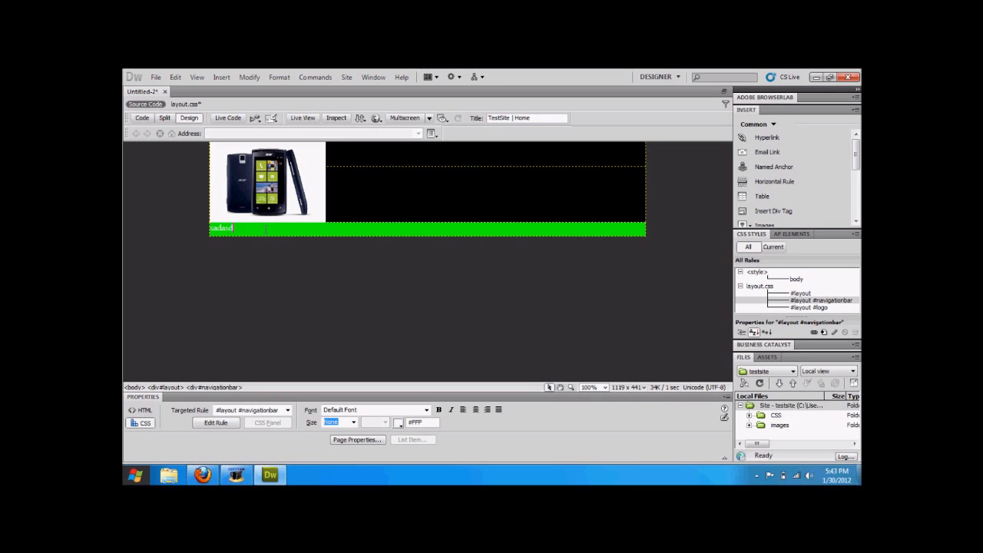
{"action": "key", "text": "BackSpace"}
{"action": "key", "text": "BackSpace"}
{"action": "key", "text": "BackSpace"}
{"action": "left_click", "coordinate": [252, 220]}
{"action": "left_click", "coordinate": [249, 231]}
{"action": "left_click", "coordinate": [250, 252]}
{"action": "type", "text": "dsadasdasd"}
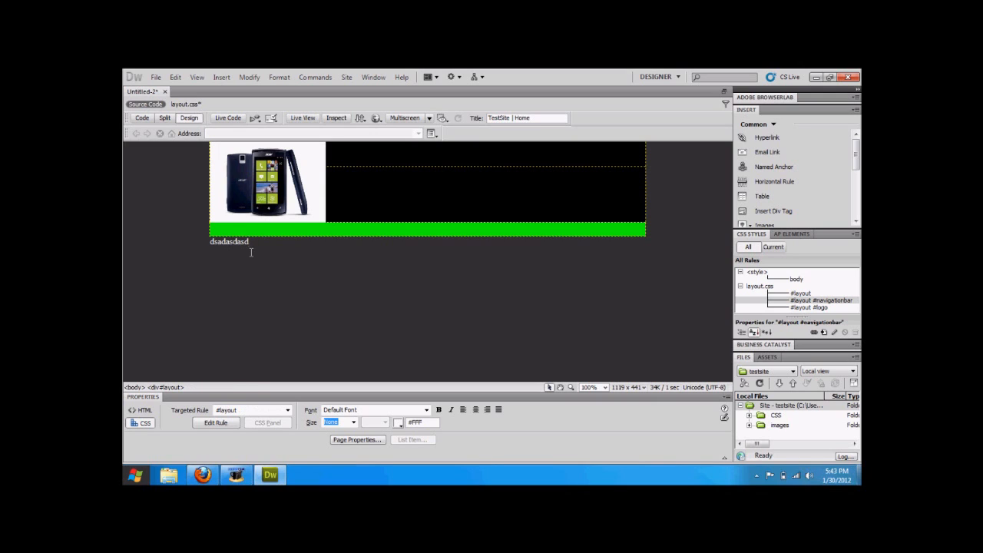
{"action": "key", "text": "BackSpace"}
{"action": "key", "text": "BackSpace"}
{"action": "key", "text": "BackSpace"}
{"action": "key", "text": "BackSpace"}
{"action": "key", "text": "BackSpace"}
{"action": "key", "text": "BackSpace"}
{"action": "key", "text": "BackSpace"}
{"action": "key", "text": "BackSpace"}
{"action": "type", "text": "asdasd"}
{"action": "key", "text": "BackSpace"}
{"action": "key", "text": "BackSpace"}
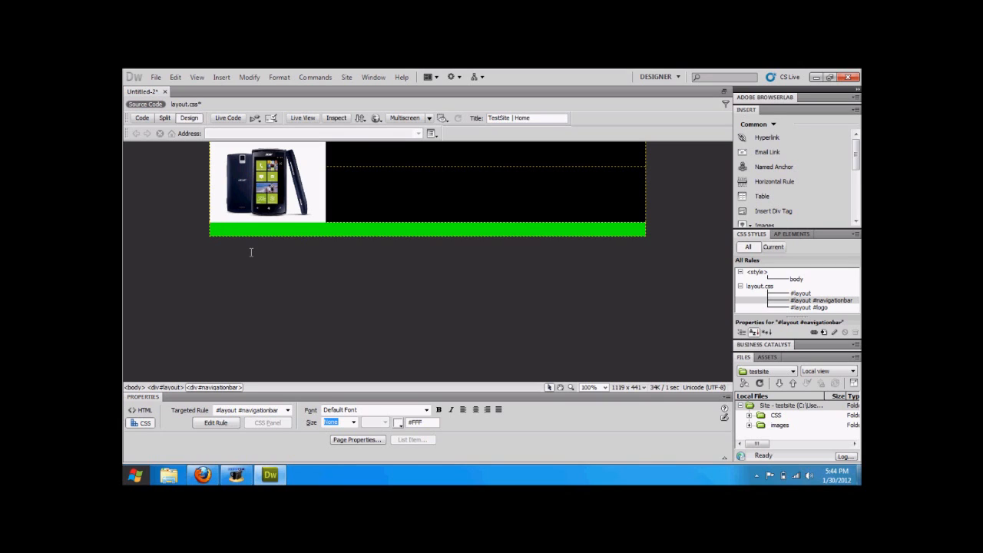
Step: Enter the text "HOME | TUTORIALS | CONTACT | ABOUT US |" in the green navigationbar div
{"action": "left_click", "coordinate": [250, 252]}
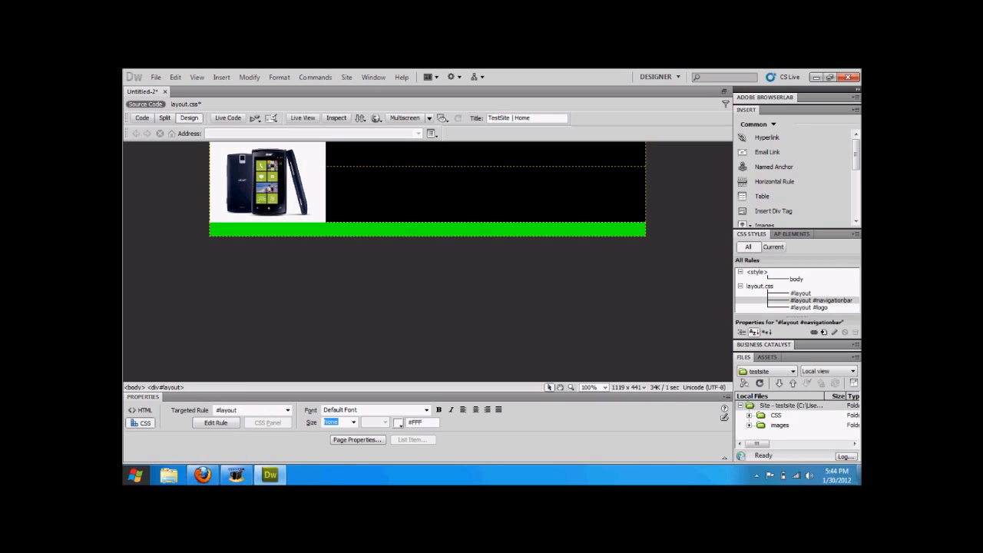
{"action": "key", "text": "BackSpace"}
{"action": "type", "text": "HOME"}
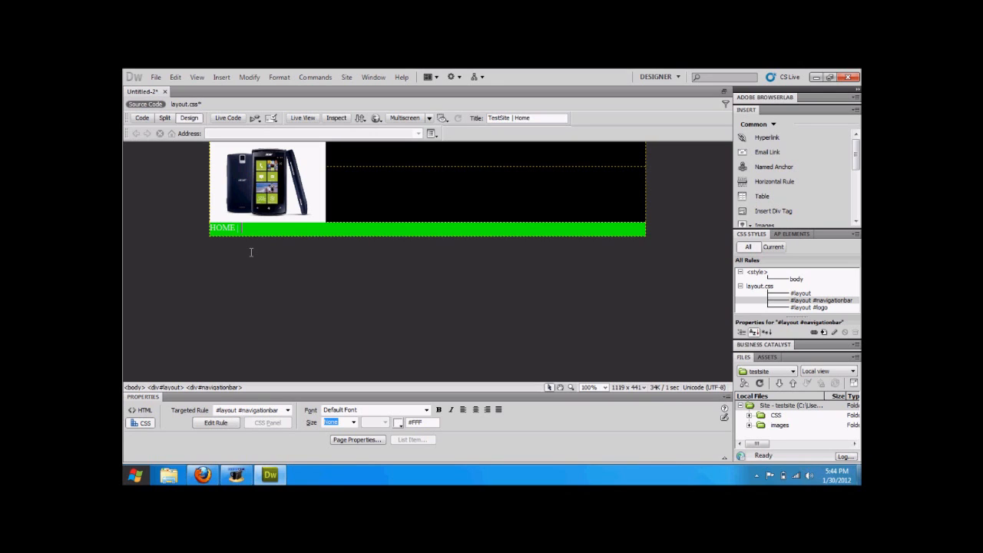
{"action": "type", "text": " | TUTORIALS | CoNTACT | ABOUT US |"}
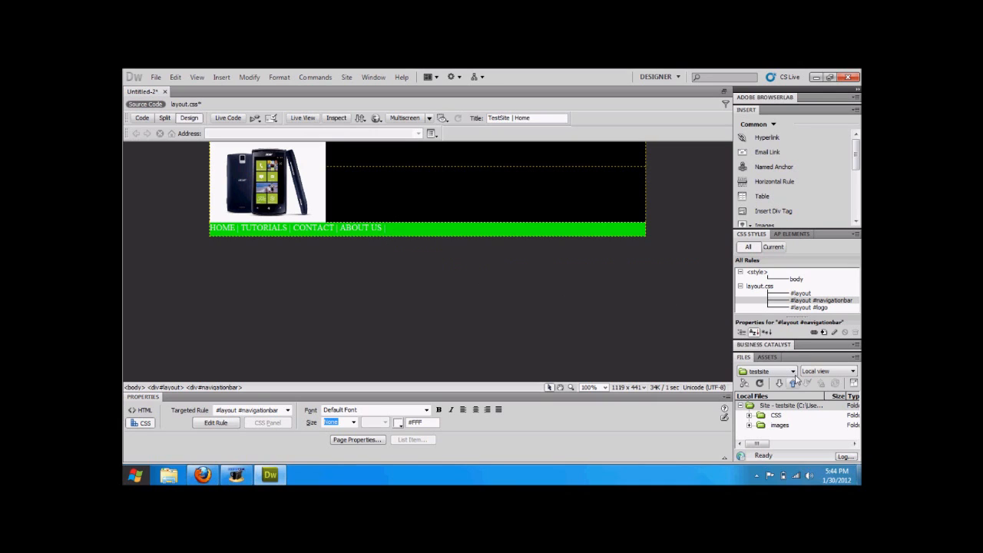
Step: Edit the #layout #navigationbar rule to use Arial, Helvetica, sans-serif at 16 px in color #000
{"action": "double_click", "coordinate": [807, 301]}
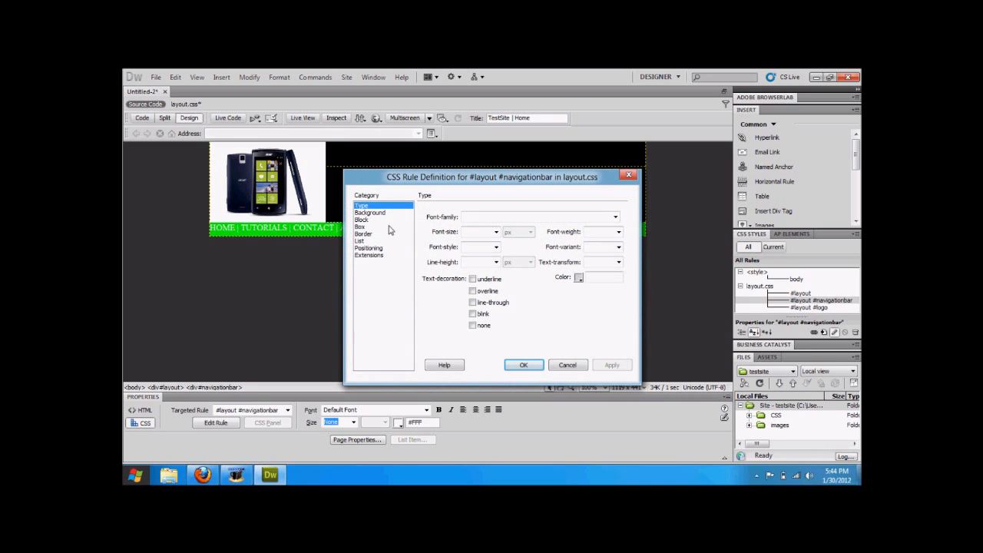
{"action": "left_click", "coordinate": [580, 277]}
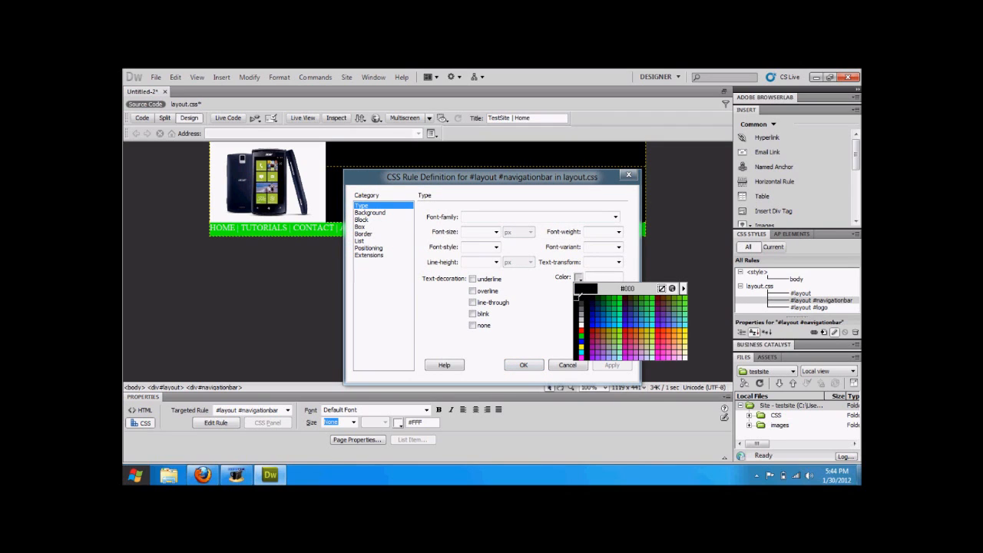
{"action": "left_click", "coordinate": [578, 299]}
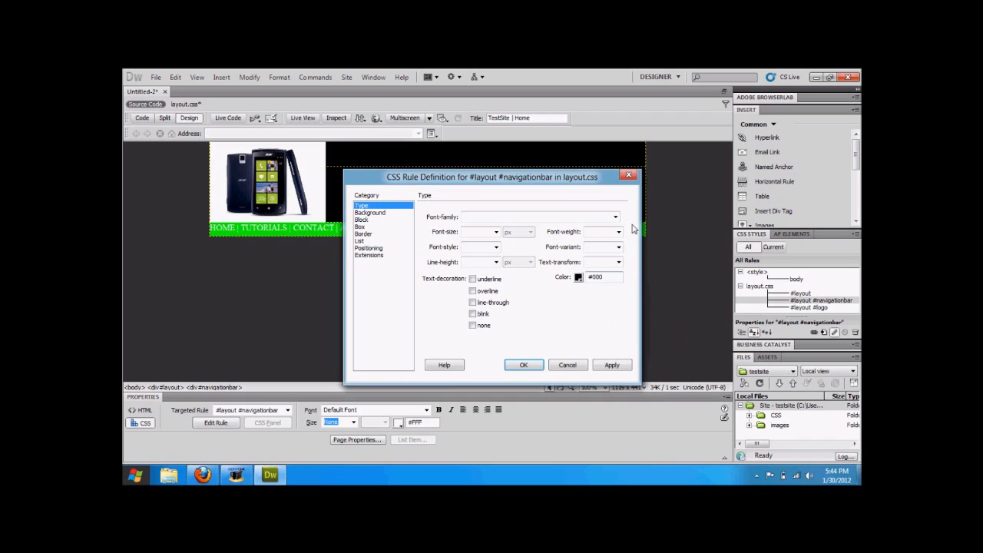
{"action": "left_click", "coordinate": [496, 232]}
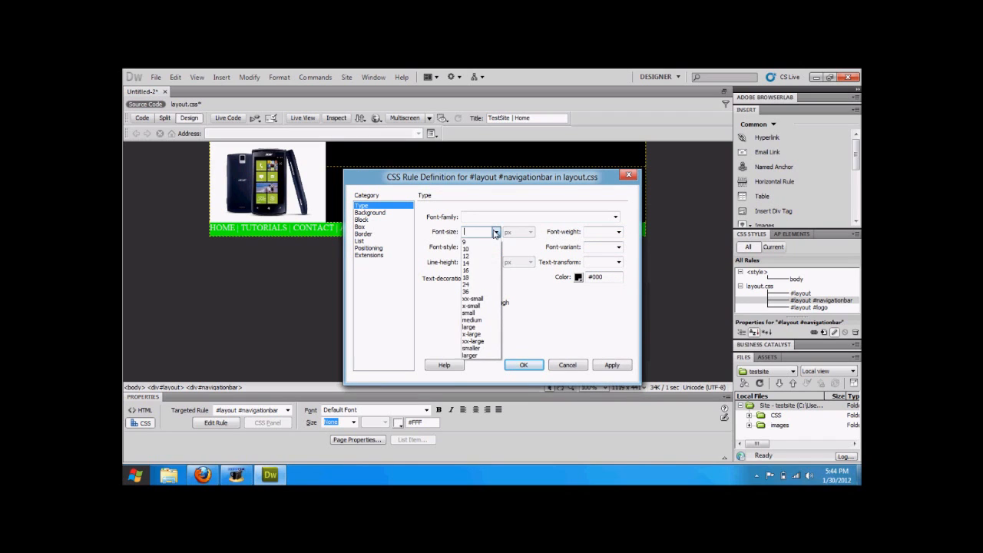
{"action": "left_click", "coordinate": [467, 276]}
{"action": "left_click", "coordinate": [616, 218]}
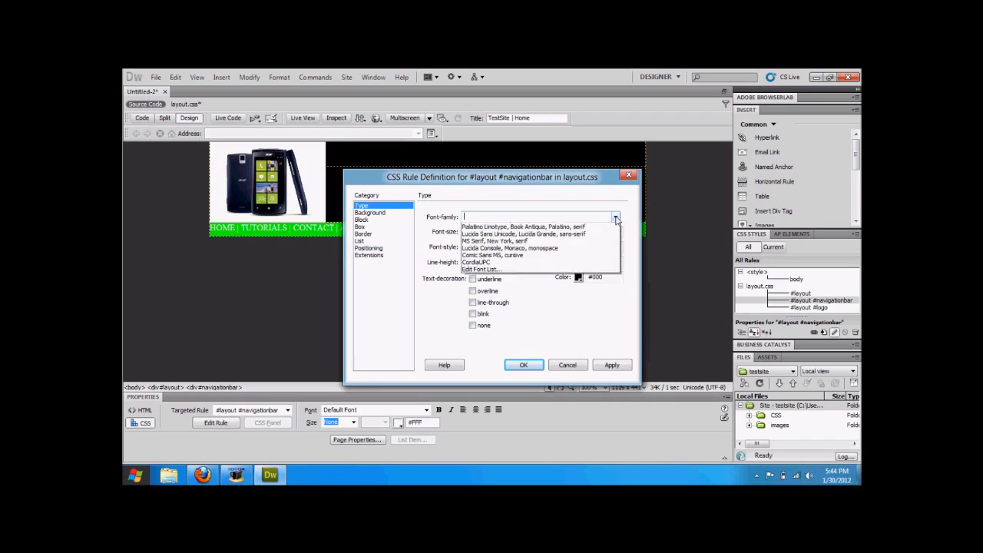
{"action": "left_click", "coordinate": [511, 255]}
{"action": "left_click", "coordinate": [523, 365]}
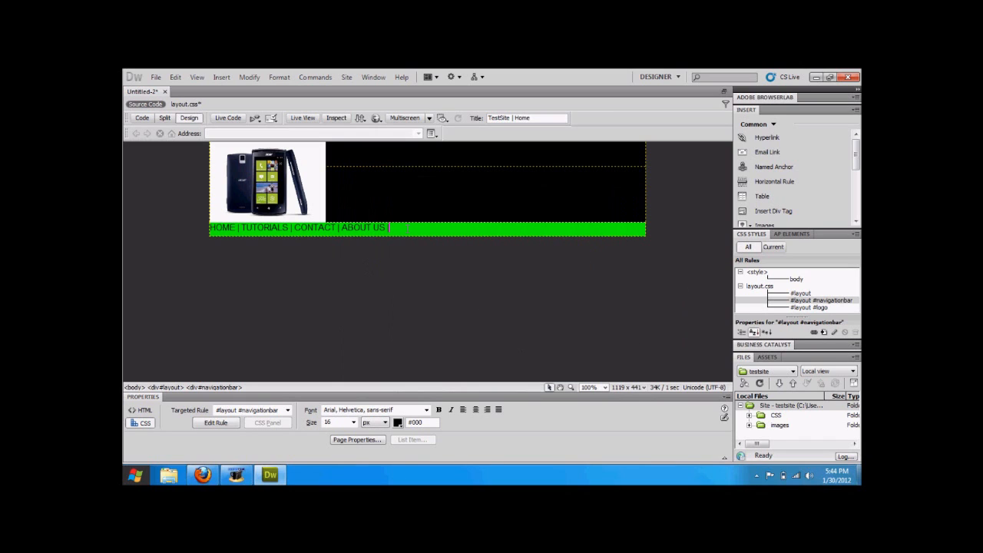
Step: Center the navigation text within the navigationbar div
{"action": "left_click_drag", "start_coordinate": [404, 228], "coordinate": [210, 229]}
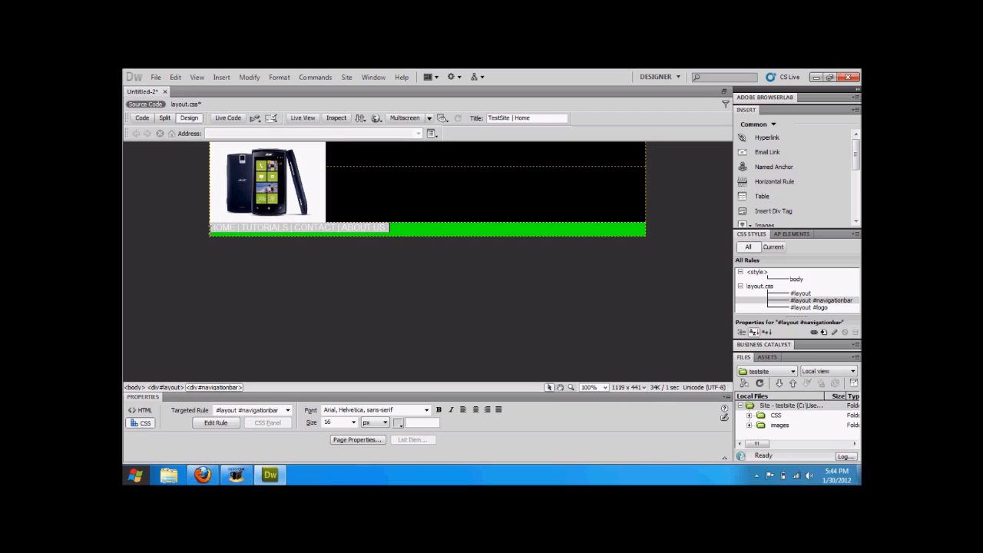
{"action": "left_click", "coordinate": [401, 228]}
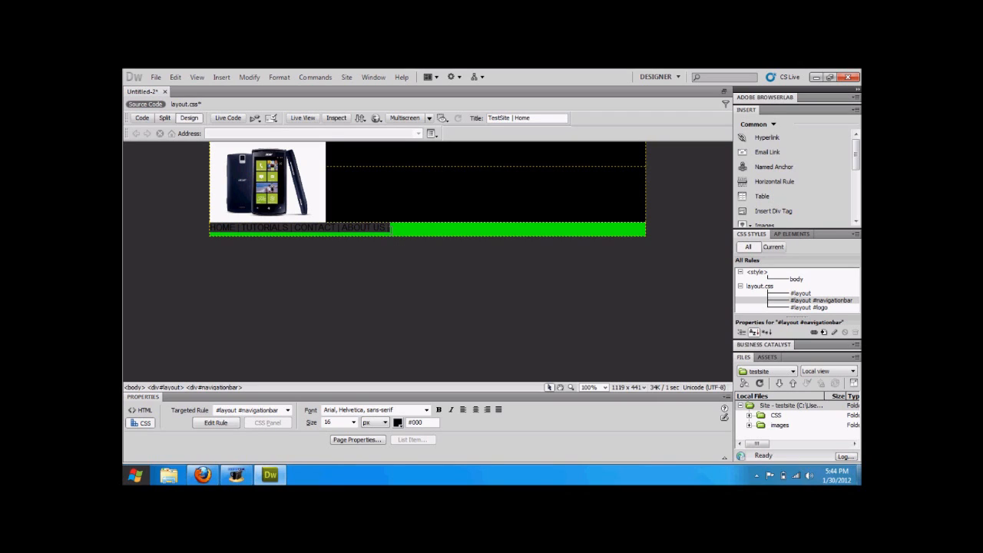
{"action": "left_click_drag", "start_coordinate": [390, 229], "coordinate": [314, 227]}
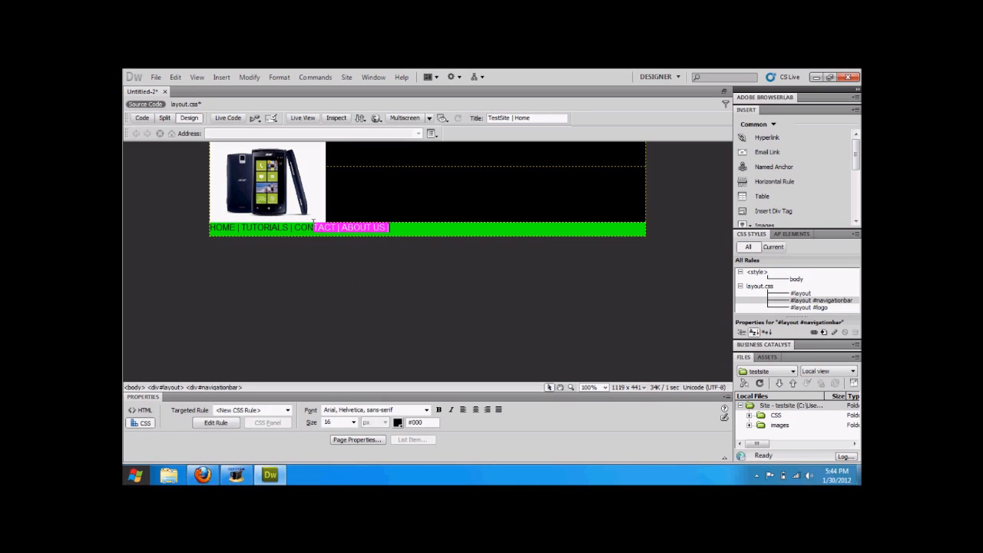
{"action": "left_click", "coordinate": [399, 225]}
{"action": "mouse_move", "coordinate": [391, 228]}
{"action": "left_mouse_down"}
{"action": "mouse_move", "coordinate": [371, 220]}
{"action": "mouse_move", "coordinate": [273, 239]}
{"action": "mouse_move", "coordinate": [367, 228]}
{"action": "mouse_move", "coordinate": [293, 216]}
{"action": "mouse_move", "coordinate": [278, 231]}
{"action": "mouse_move", "coordinate": [381, 217]}
{"action": "left_mouse_up"}
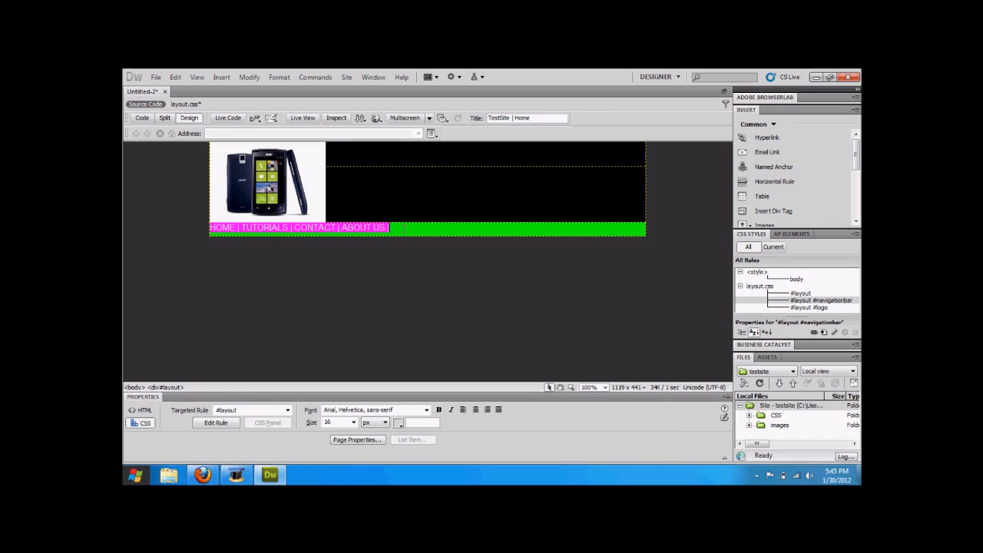
{"action": "left_click", "coordinate": [405, 229]}
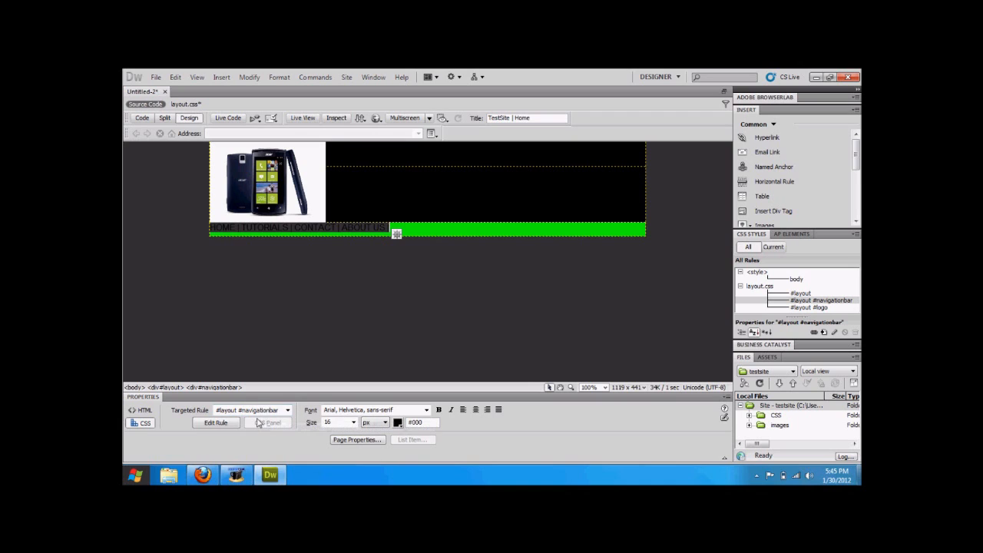
{"action": "left_click", "coordinate": [833, 301]}
{"action": "left_click", "coordinate": [476, 409]}
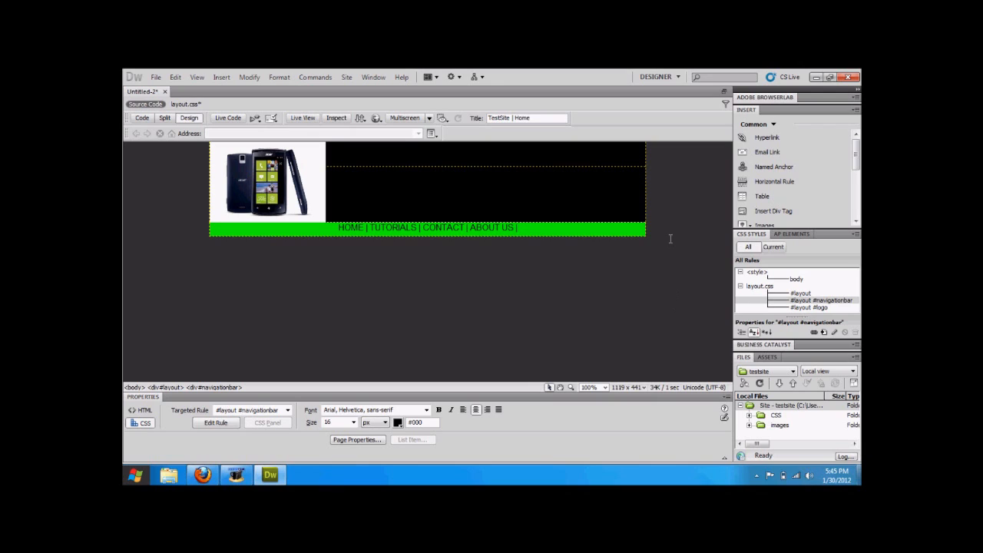
Step: Insert a div with the ID bodyArea after the navigationbar div tag and delete its placeholder text
{"action": "left_click", "coordinate": [788, 212]}
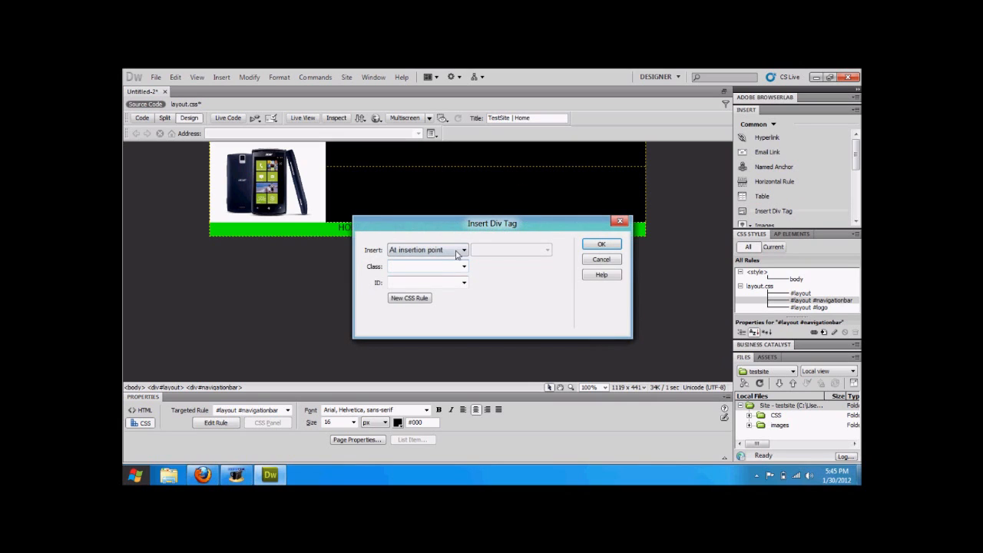
{"action": "left_click", "coordinate": [432, 251]}
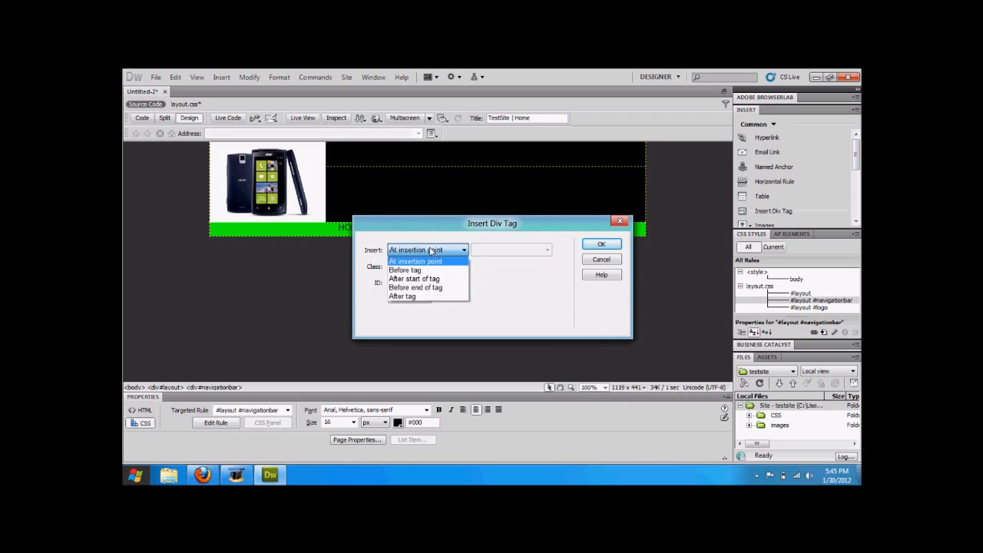
{"action": "left_click", "coordinate": [403, 295]}
{"action": "left_click", "coordinate": [505, 251]}
{"action": "left_click", "coordinate": [501, 278]}
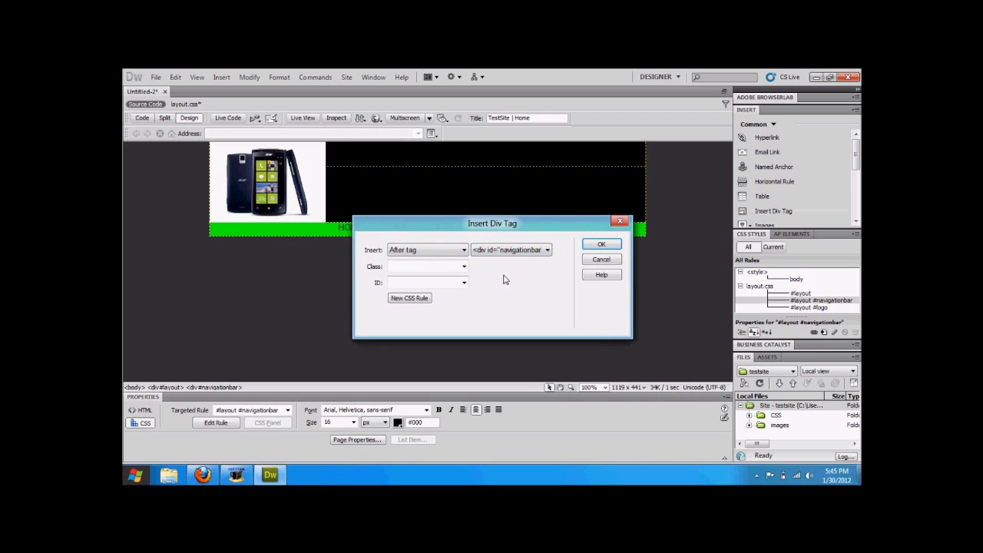
{"action": "left_click", "coordinate": [427, 284]}
{"action": "type", "text": "bodyArea"}
{"action": "left_click", "coordinate": [603, 243]}
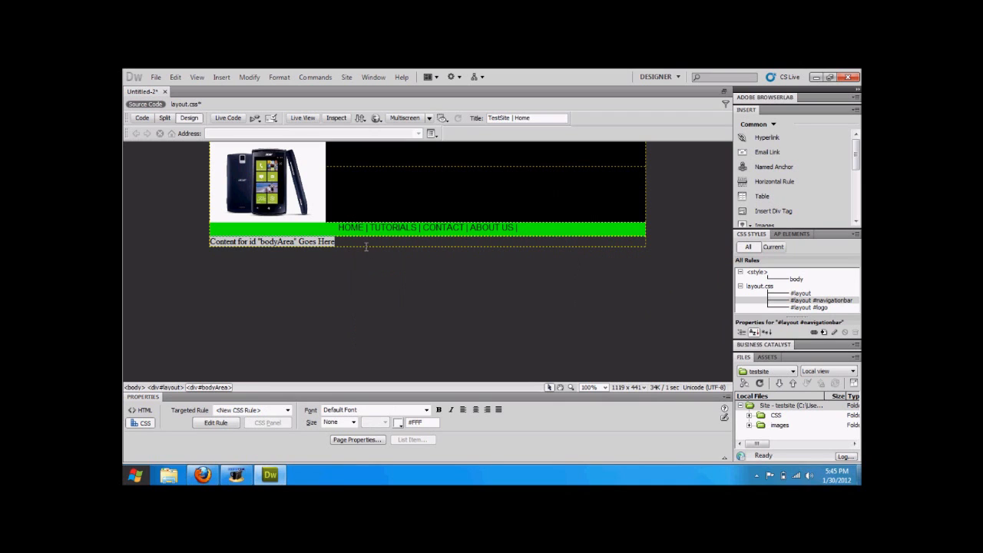
{"action": "left_click", "coordinate": [215, 244]}
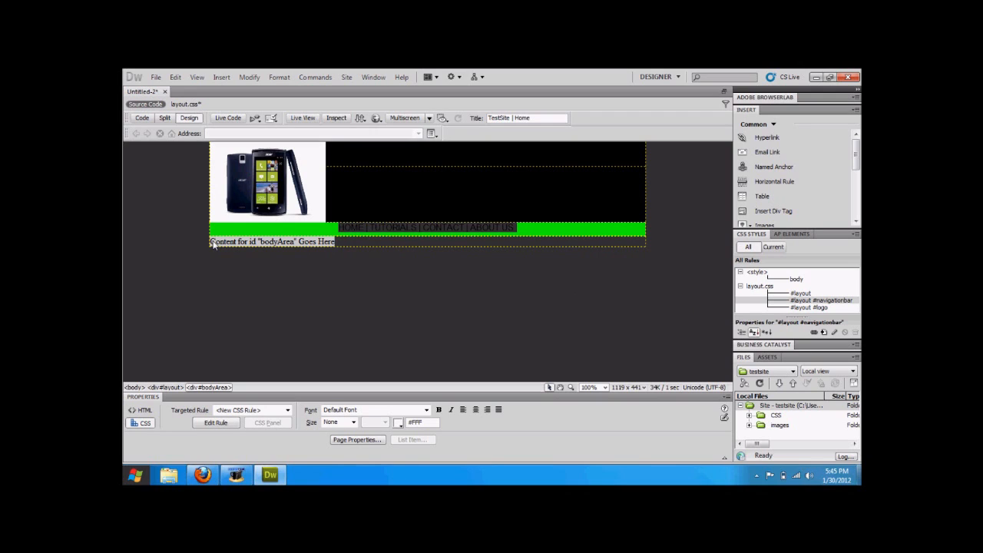
{"action": "key", "text": "Delete"}
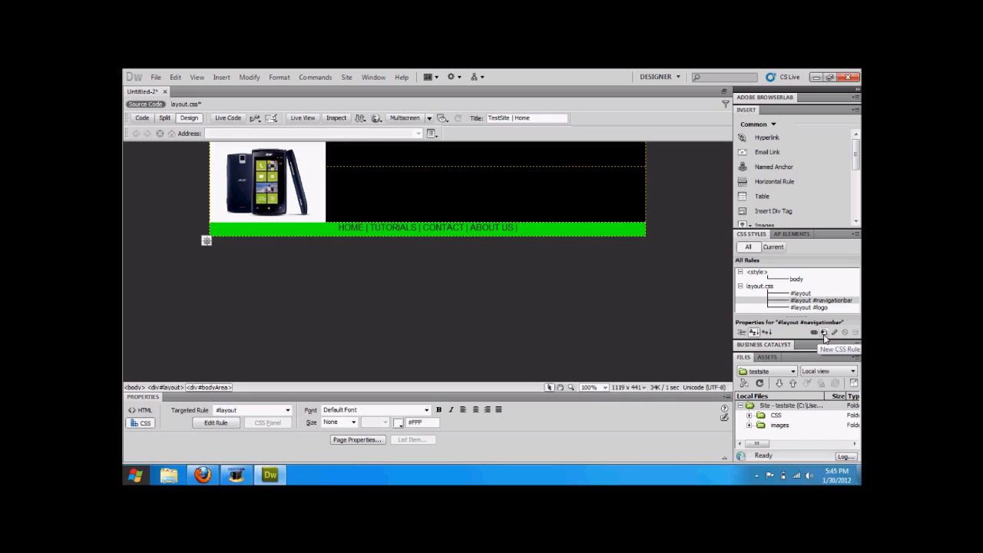
Step: Create a #layout #bodyArea rule in layout.css with a height of 100 px and a grey background color
{"action": "left_click", "coordinate": [826, 335]}
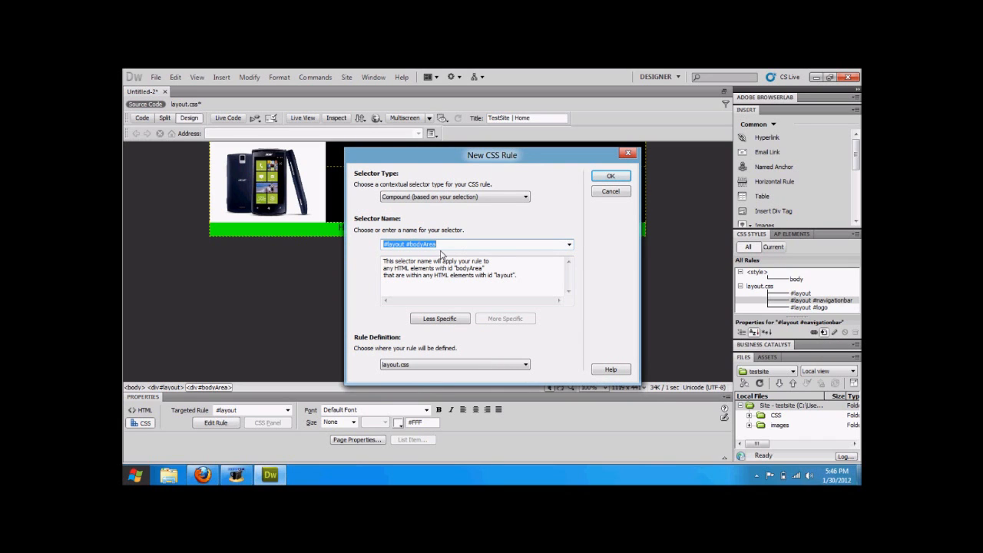
{"action": "left_click", "coordinate": [611, 176]}
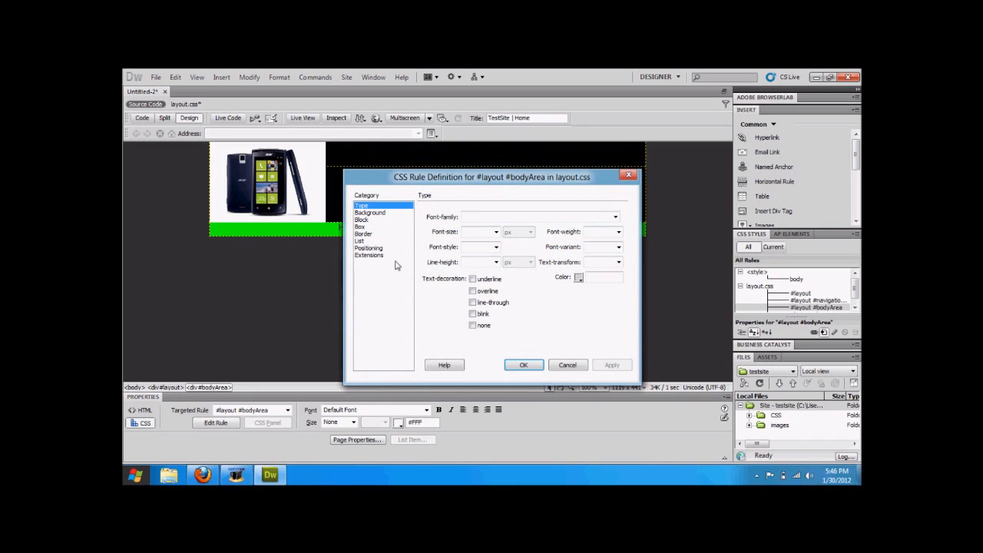
{"action": "left_click", "coordinate": [386, 228]}
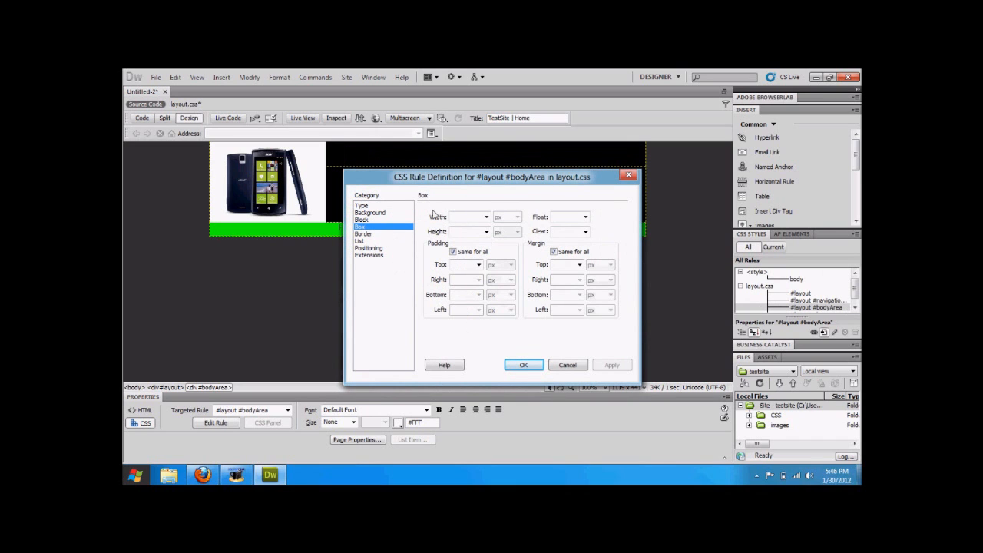
{"action": "left_click", "coordinate": [474, 218]}
{"action": "left_click", "coordinate": [465, 232]}
{"action": "type", "text": "100"}
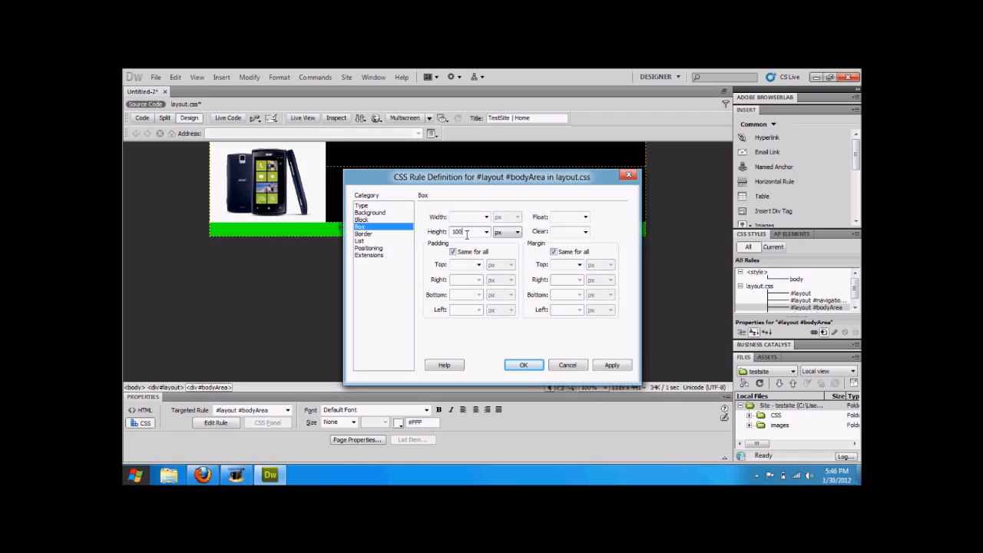
{"action": "left_click", "coordinate": [370, 213]}
{"action": "left_click", "coordinate": [498, 217]}
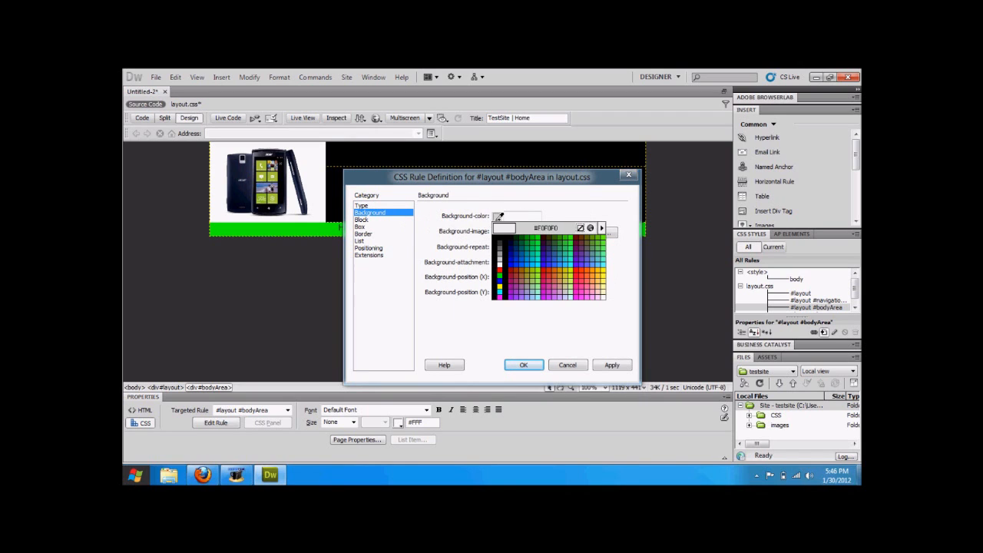
{"action": "left_click", "coordinate": [503, 260]}
{"action": "left_click", "coordinate": [523, 366]}
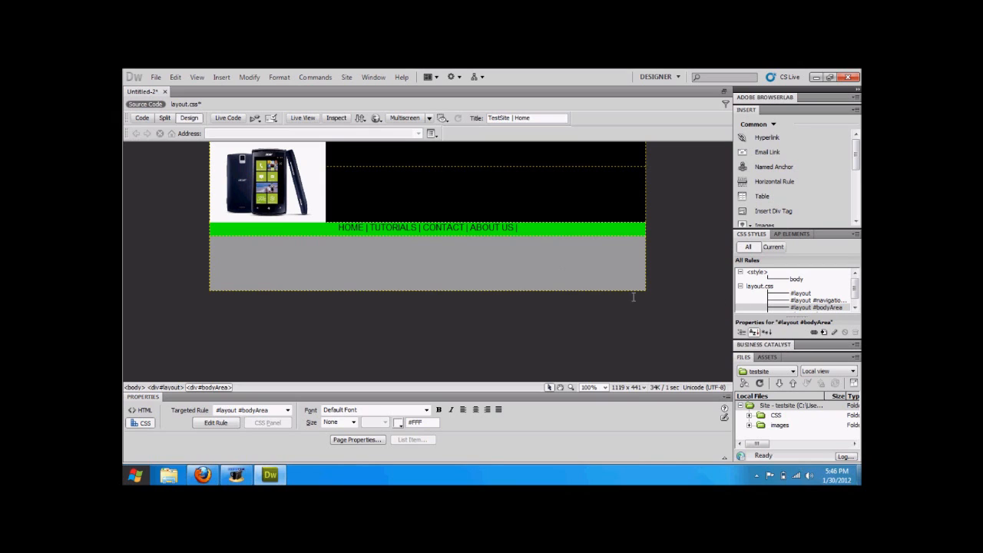
Step: Insert a div with the ID left after the start of the bodyArea div tag and delete its placeholder text
{"action": "left_click", "coordinate": [808, 309]}
{"action": "left_click", "coordinate": [752, 215]}
{"action": "left_click", "coordinate": [435, 252]}
{"action": "left_click", "coordinate": [434, 295]}
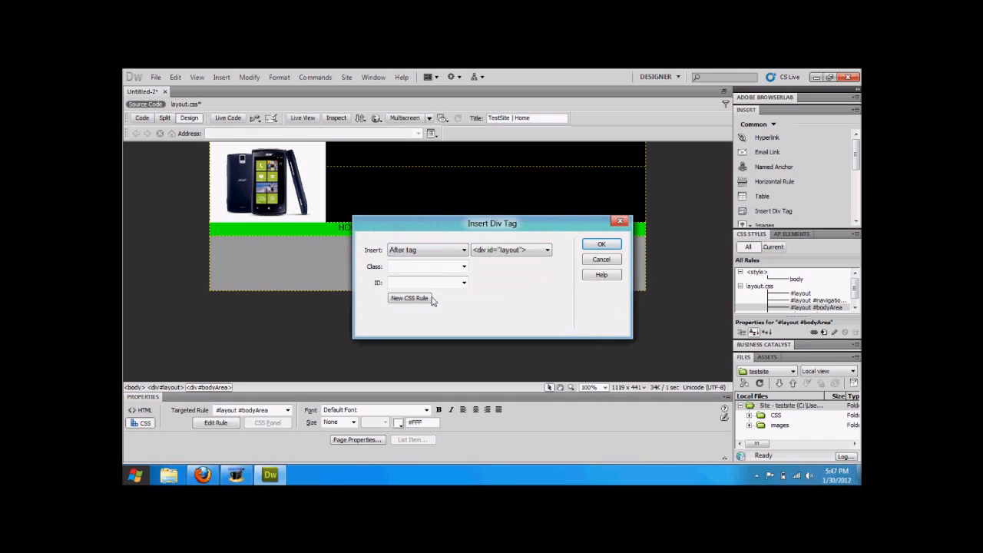
{"action": "left_click", "coordinate": [486, 252]}
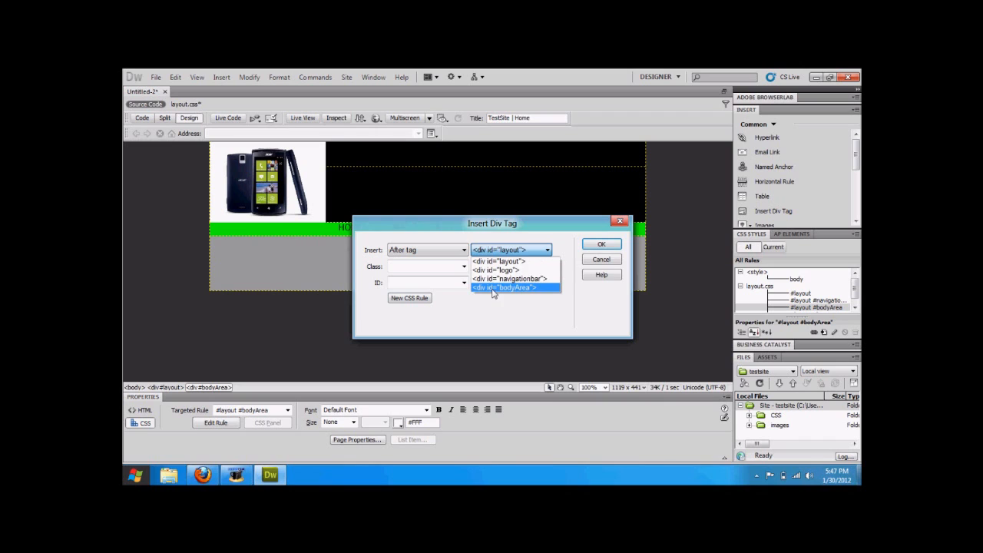
{"action": "left_click", "coordinate": [500, 261]}
{"action": "left_click", "coordinate": [430, 250]}
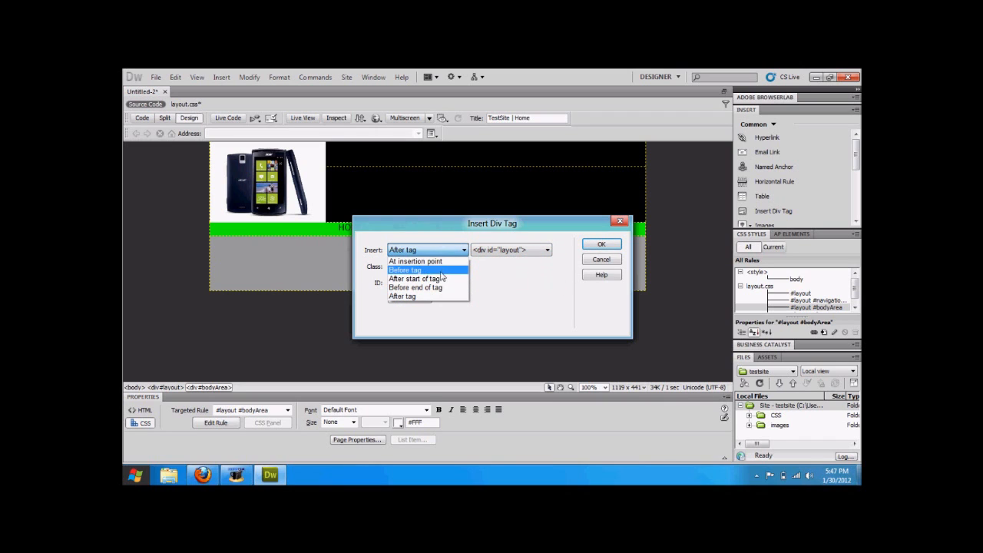
{"action": "left_click", "coordinate": [442, 278]}
{"action": "left_click", "coordinate": [491, 251]}
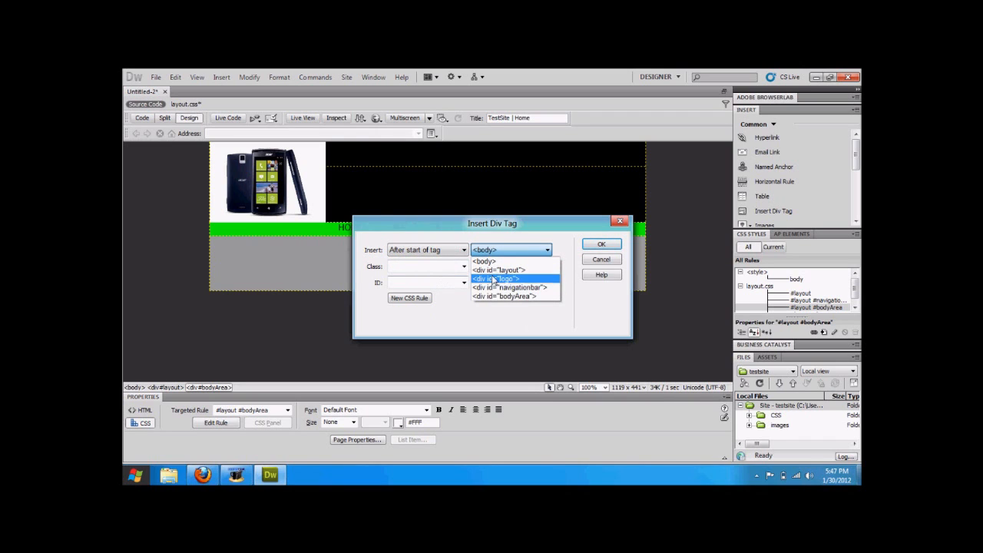
{"action": "left_click", "coordinate": [493, 297]}
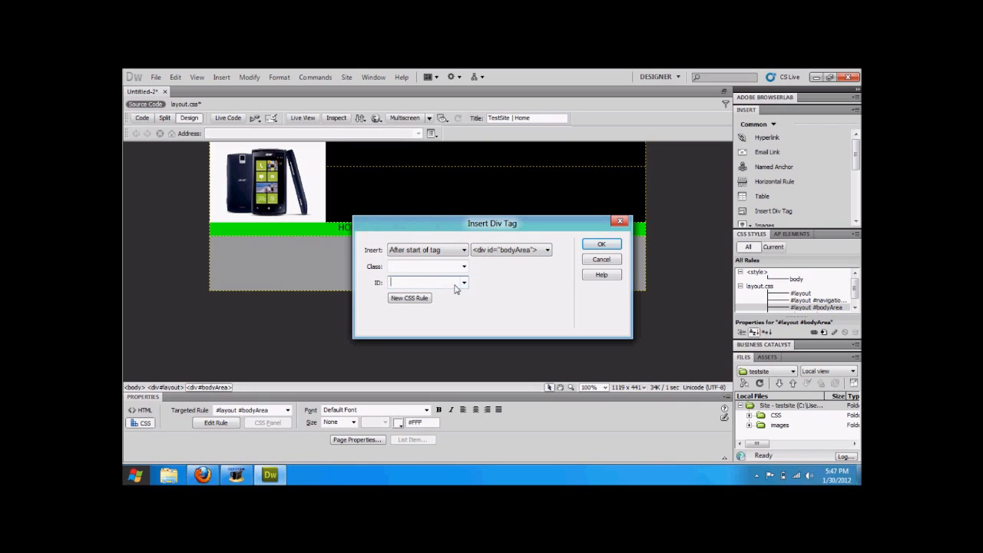
{"action": "left_click", "coordinate": [430, 285]}
{"action": "type", "text": "left"}
{"action": "left_click", "coordinate": [602, 244]}
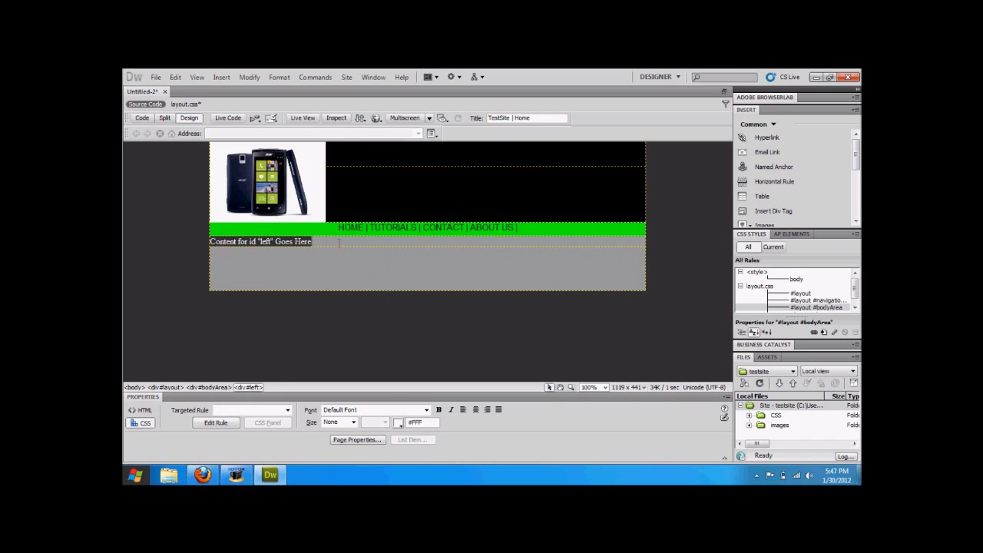
{"action": "key", "text": "Delete"}
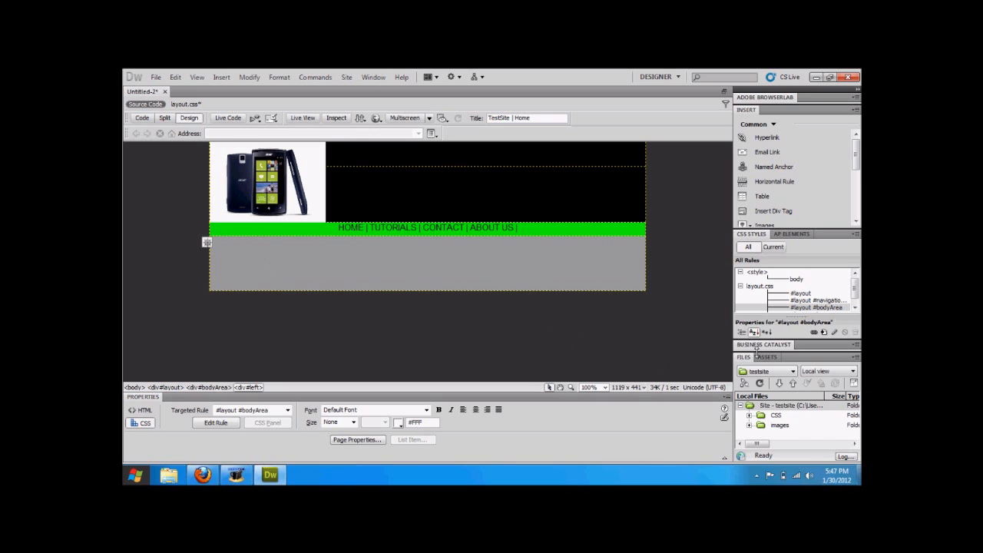
Step: Create a compound #layout #bodyArea #left rule in layout.css without defining any properties
{"action": "left_click", "coordinate": [835, 333]}
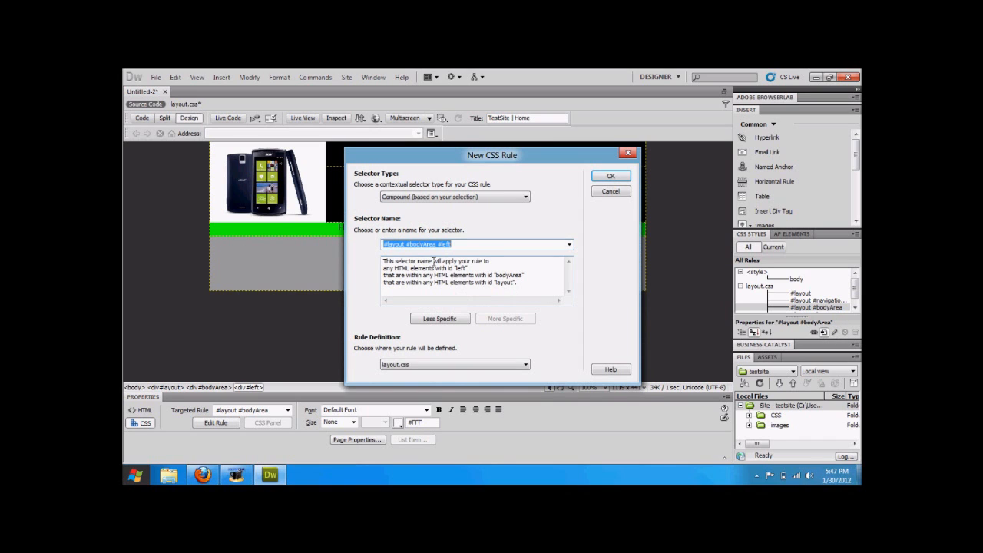
{"action": "left_click", "coordinate": [399, 244]}
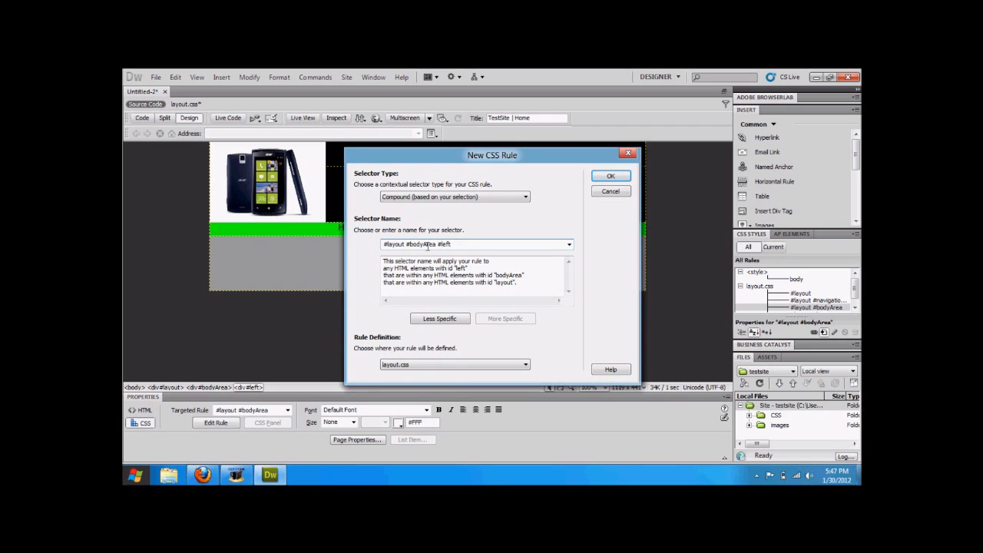
{"action": "left_click_drag", "start_coordinate": [405, 244], "coordinate": [382, 244]}
{"action": "left_click_drag", "start_coordinate": [460, 245], "coordinate": [403, 245]}
{"action": "left_click", "coordinate": [612, 179]}
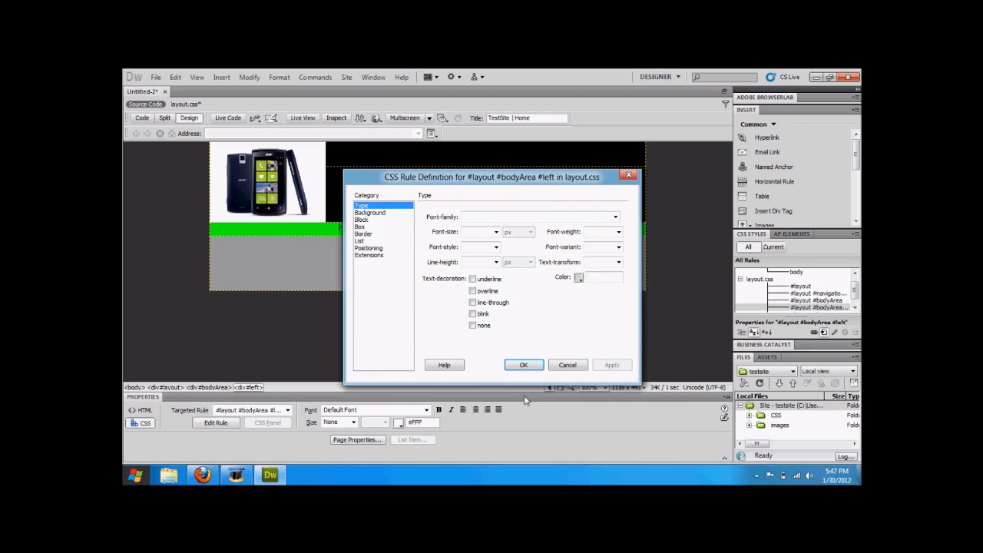
{"action": "left_click", "coordinate": [535, 367]}
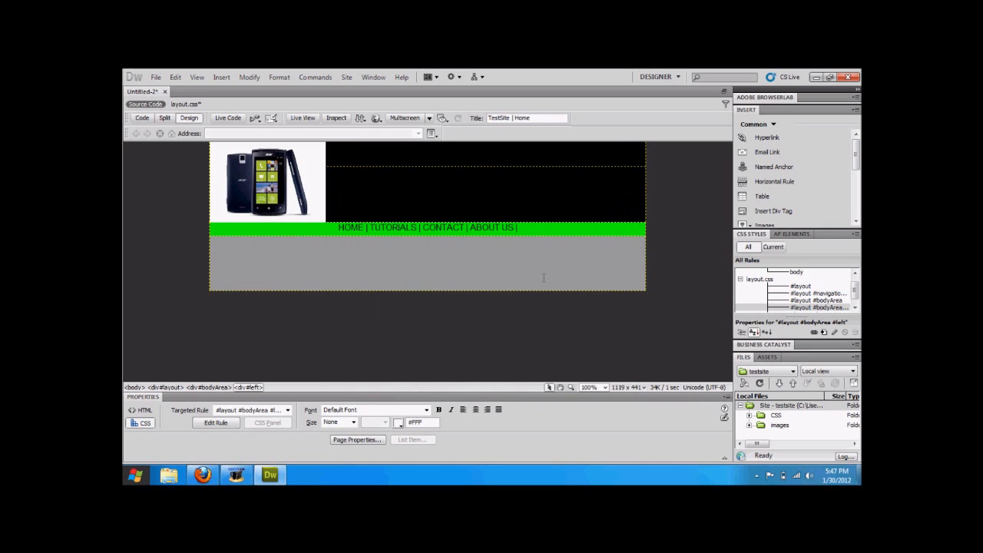
Step: Insert a div with the ID right after the left div tag and delete its placeholder text
{"action": "left_click", "coordinate": [776, 210]}
{"action": "left_click", "coordinate": [449, 251]}
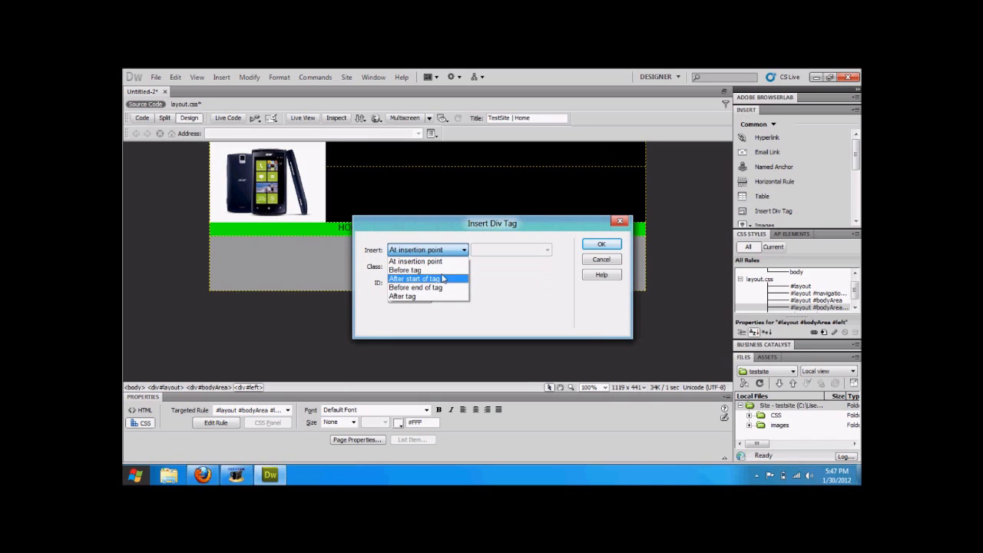
{"action": "left_click", "coordinate": [442, 297]}
{"action": "left_click", "coordinate": [507, 250]}
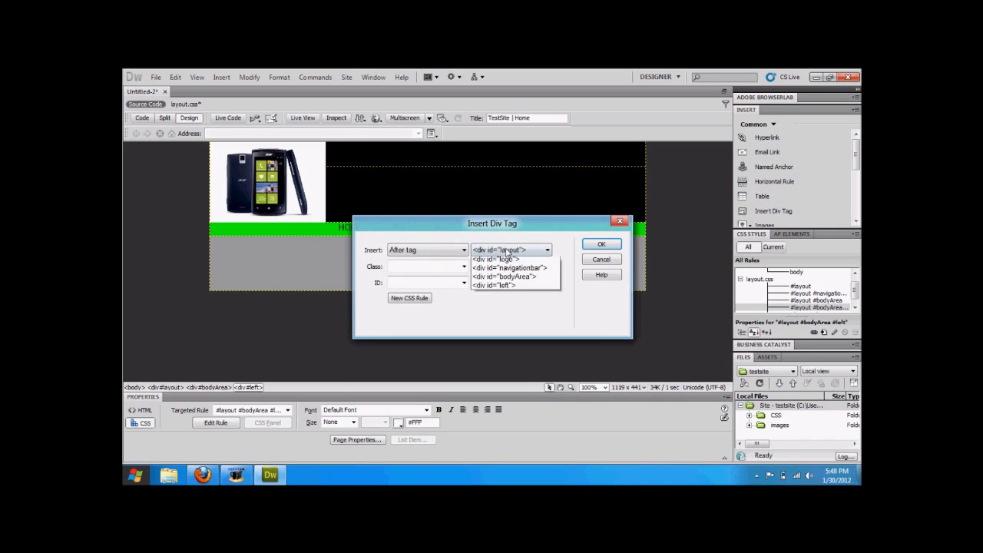
{"action": "left_click", "coordinate": [505, 296]}
{"action": "left_click", "coordinate": [429, 283]}
{"action": "type", "text": "right"}
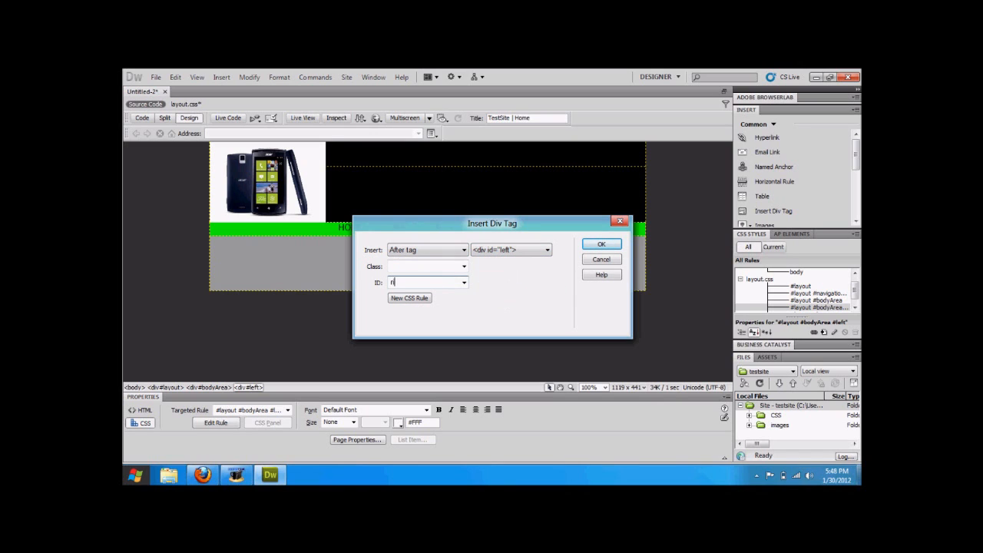
{"action": "left_click", "coordinate": [602, 245]}
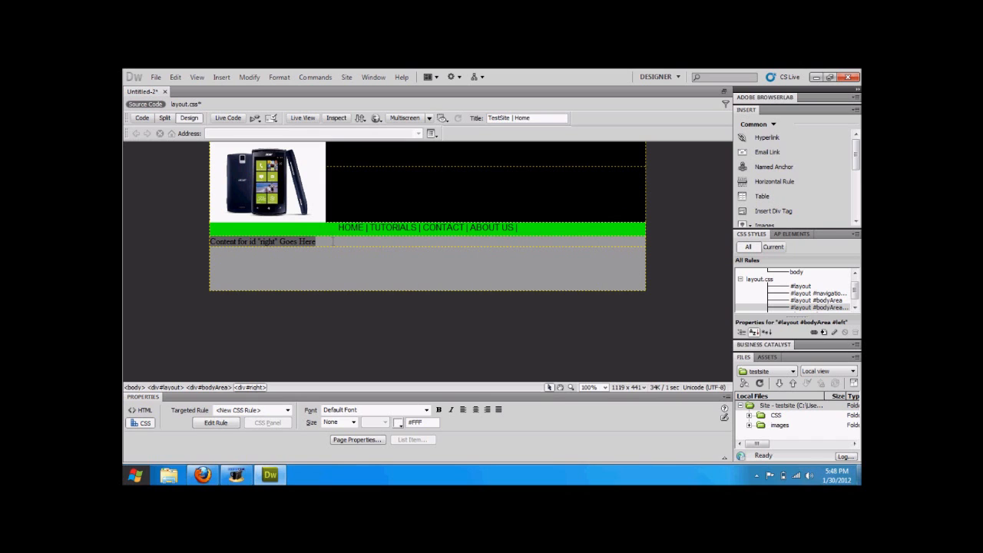
{"action": "left_click_drag", "start_coordinate": [333, 241], "coordinate": [215, 225]}
{"action": "left_click", "coordinate": [323, 242]}
{"action": "left_click_drag", "start_coordinate": [316, 242], "coordinate": [213, 248]}
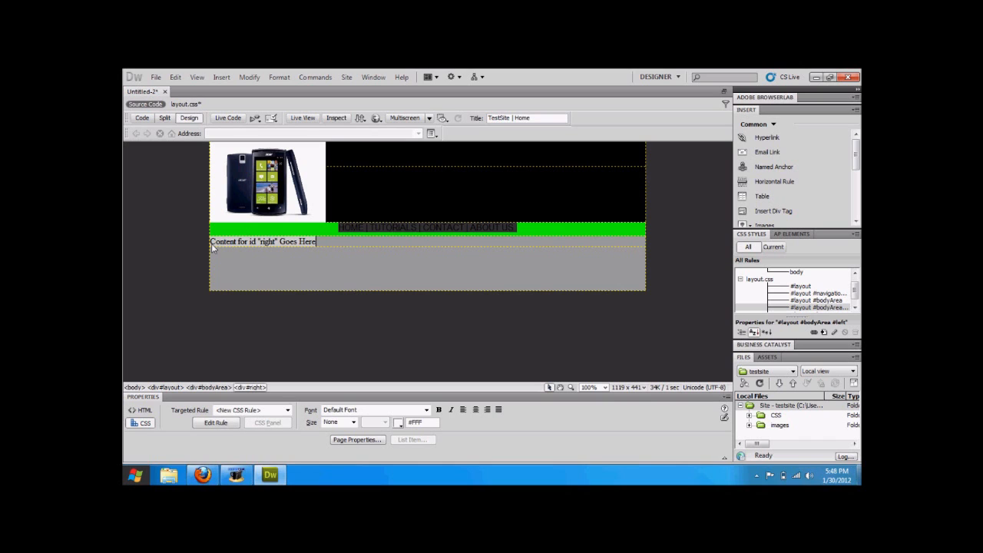
{"action": "key", "text": "Delete"}
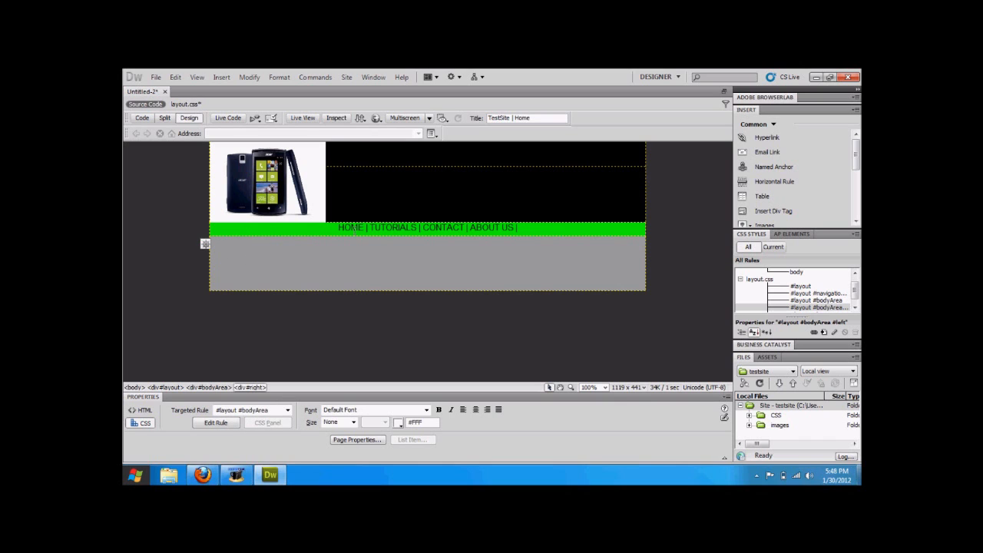
Step: Create a compound #layout #bodyArea #right rule in layout.css without defining any properties
{"action": "left_click", "coordinate": [824, 332]}
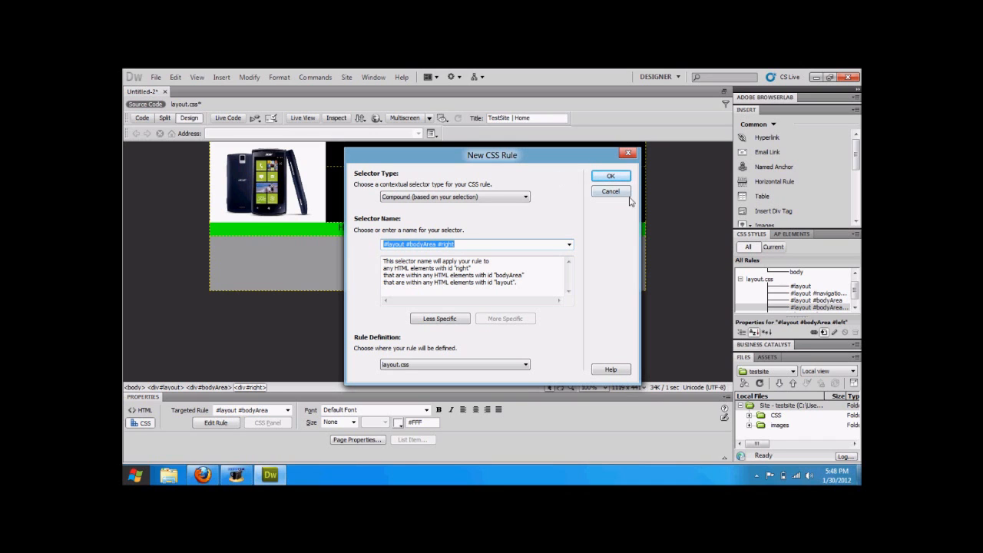
{"action": "left_click", "coordinate": [611, 177]}
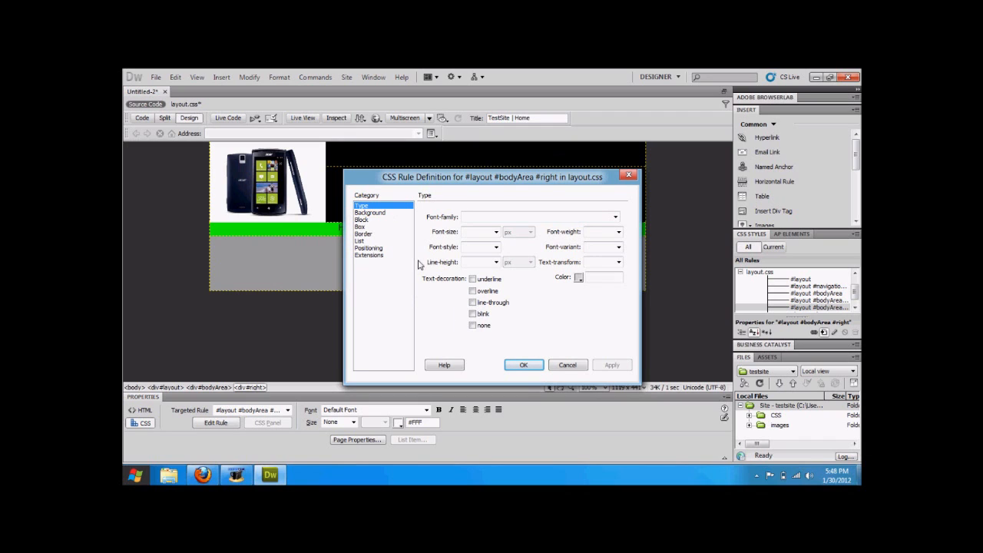
{"action": "left_click", "coordinate": [525, 363]}
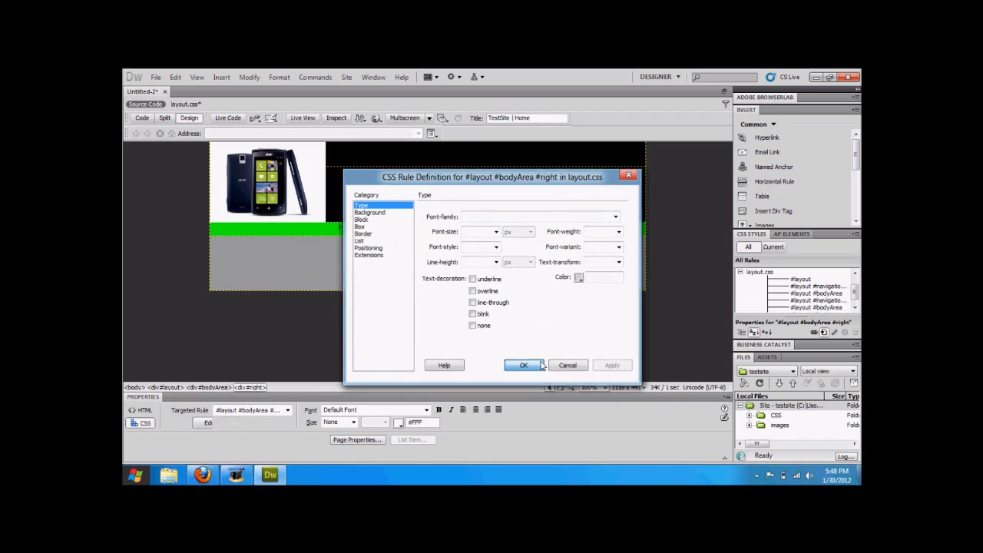
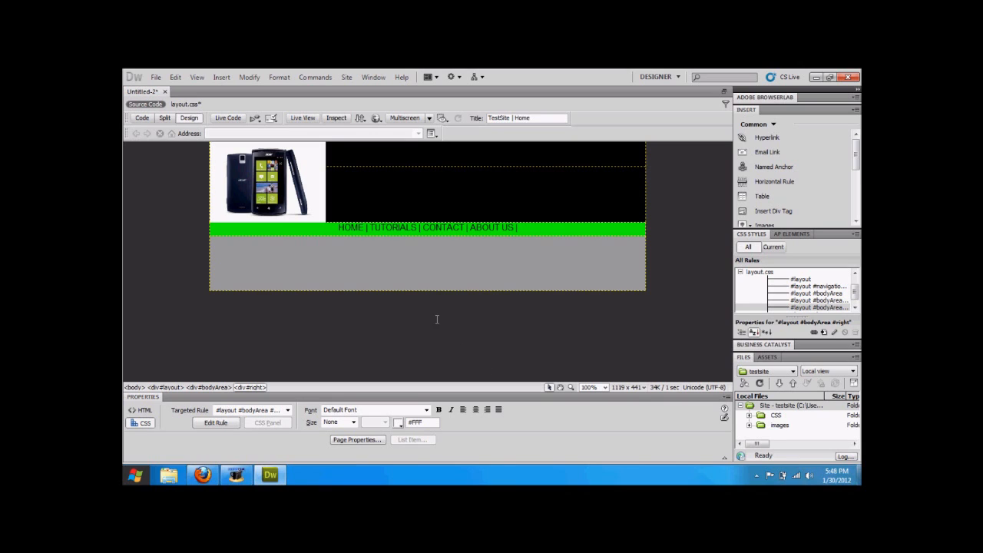
Step: Insert a div with the ID footer after the right div tag and delete its placeholder text
{"action": "left_click", "coordinate": [772, 210]}
{"action": "left_click", "coordinate": [464, 249]}
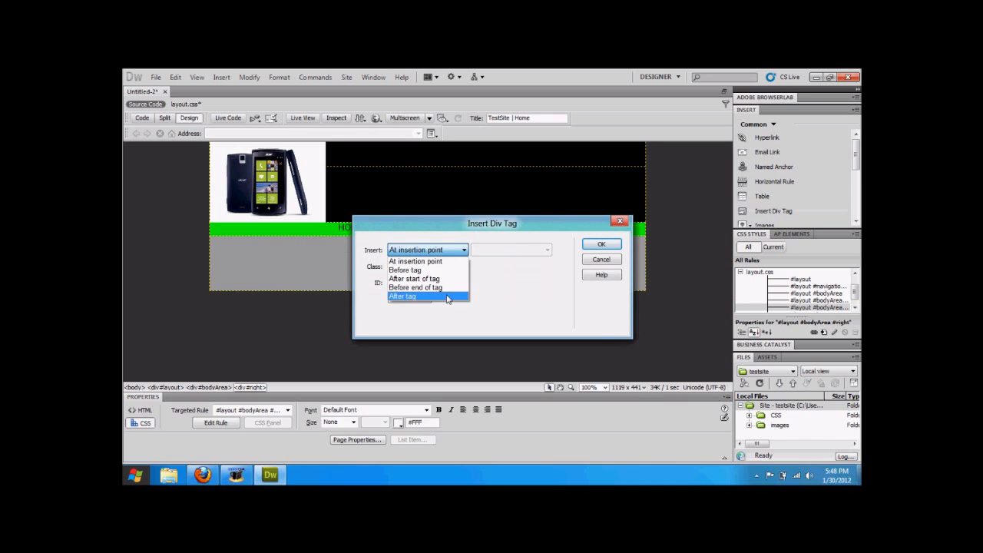
{"action": "left_click", "coordinate": [448, 300]}
{"action": "left_click", "coordinate": [495, 251]}
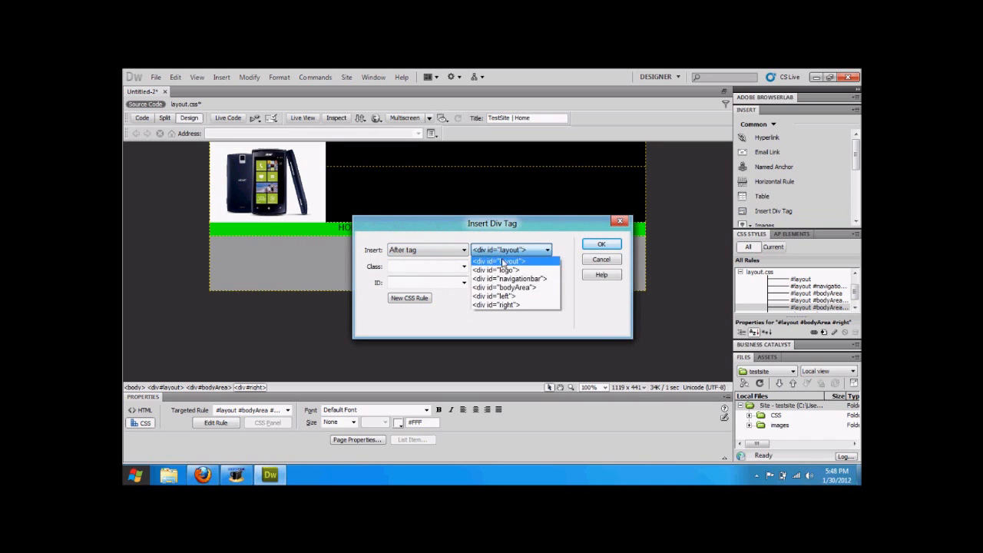
{"action": "left_click", "coordinate": [505, 305]}
{"action": "left_click", "coordinate": [423, 282]}
{"action": "type", "text": "g"}
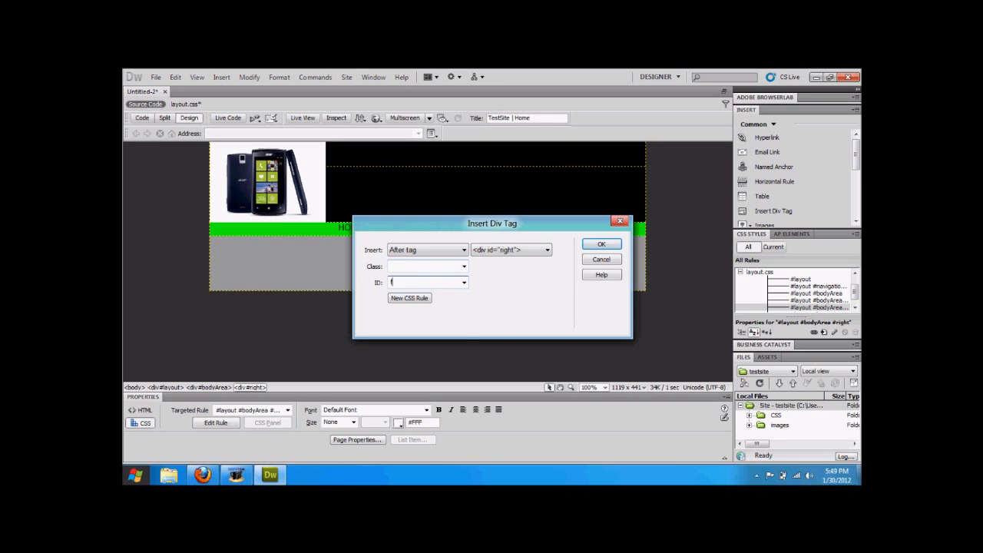
{"action": "left_click", "coordinate": [602, 244]}
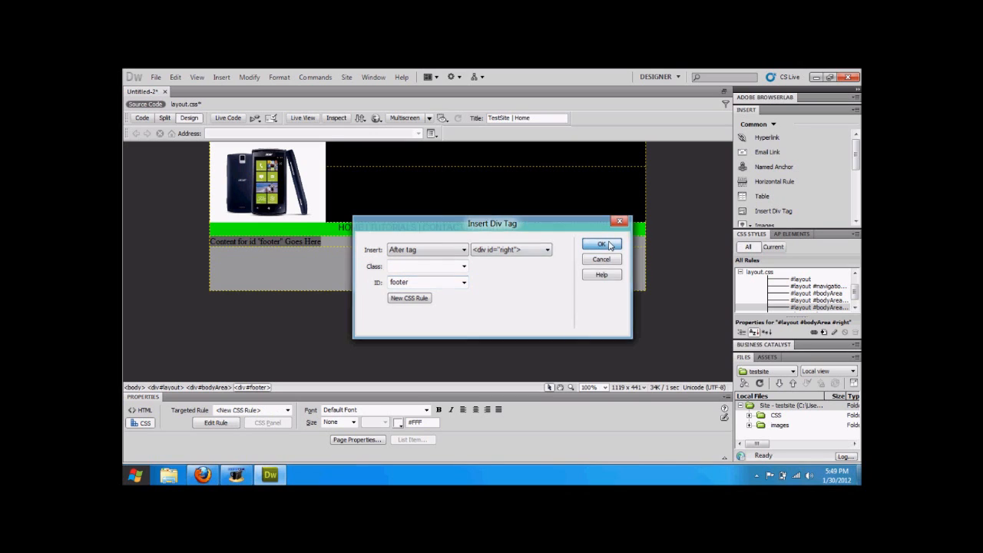
{"action": "key", "text": "Delete"}
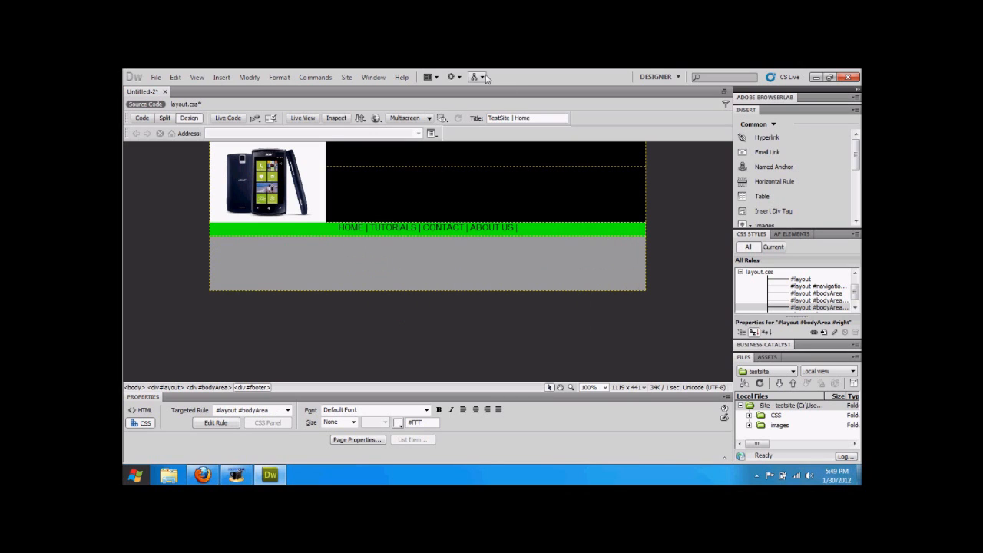
Step: Create a compound #layout #bodyArea #footer rule in layout.css without defining any properties
{"action": "left_click", "coordinate": [824, 334]}
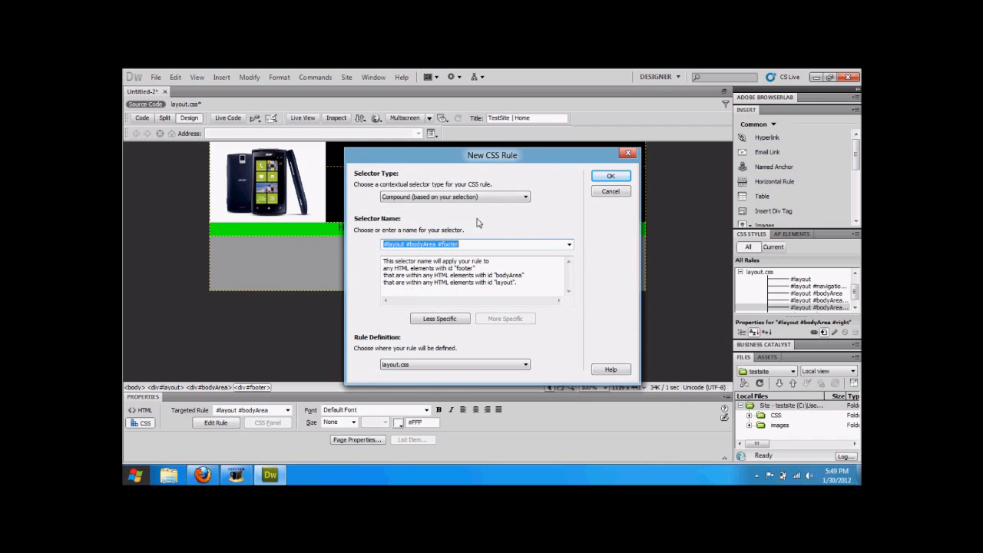
{"action": "left_click", "coordinate": [605, 175]}
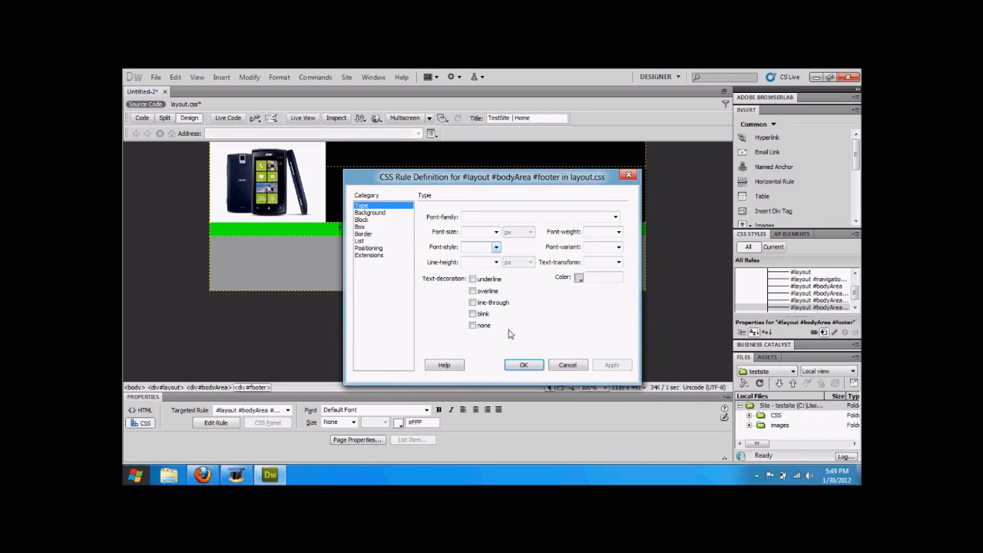
{"action": "left_click", "coordinate": [521, 366]}
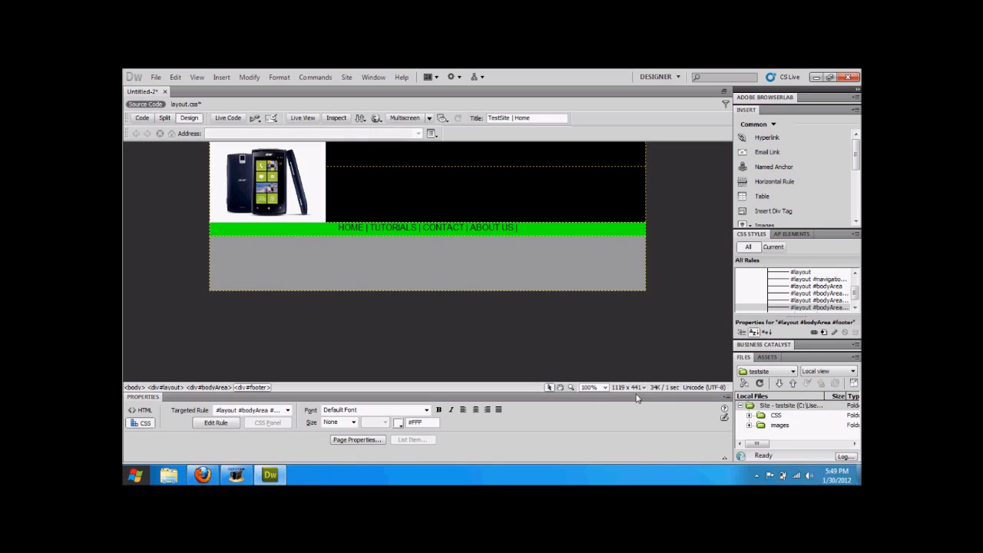
Step: Set the height of the #layout #bodyArea rule to 600 px and check the enlarged body area on the page
{"action": "double_click", "coordinate": [814, 287]}
{"action": "left_click", "coordinate": [361, 227]}
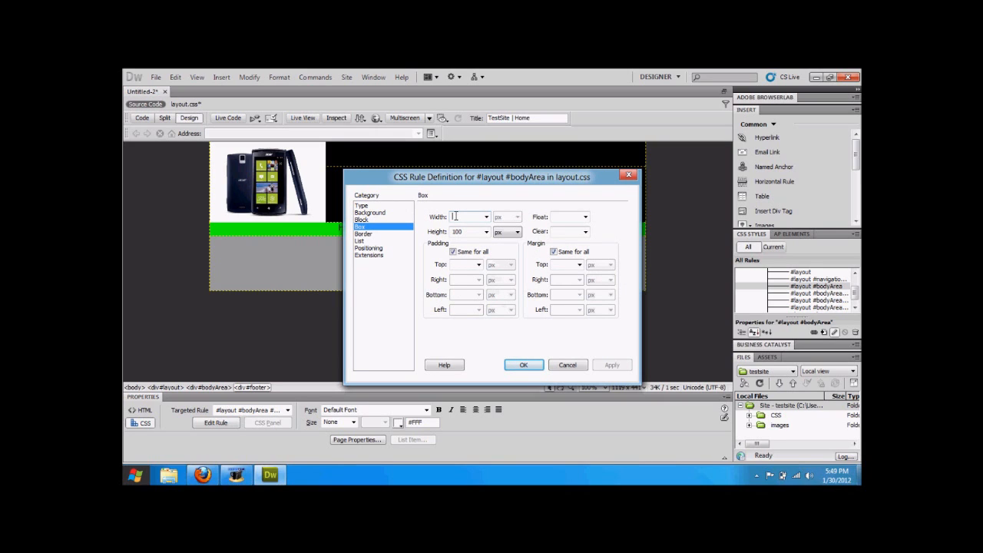
{"action": "left_click_drag", "start_coordinate": [457, 234], "coordinate": [423, 228]}
{"action": "type", "text": "600"}
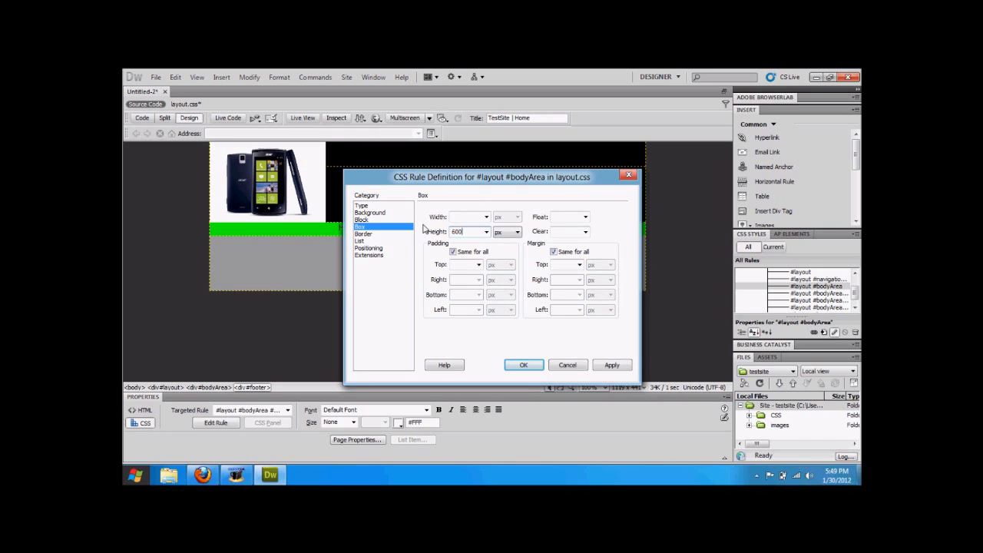
{"action": "left_click", "coordinate": [598, 365]}
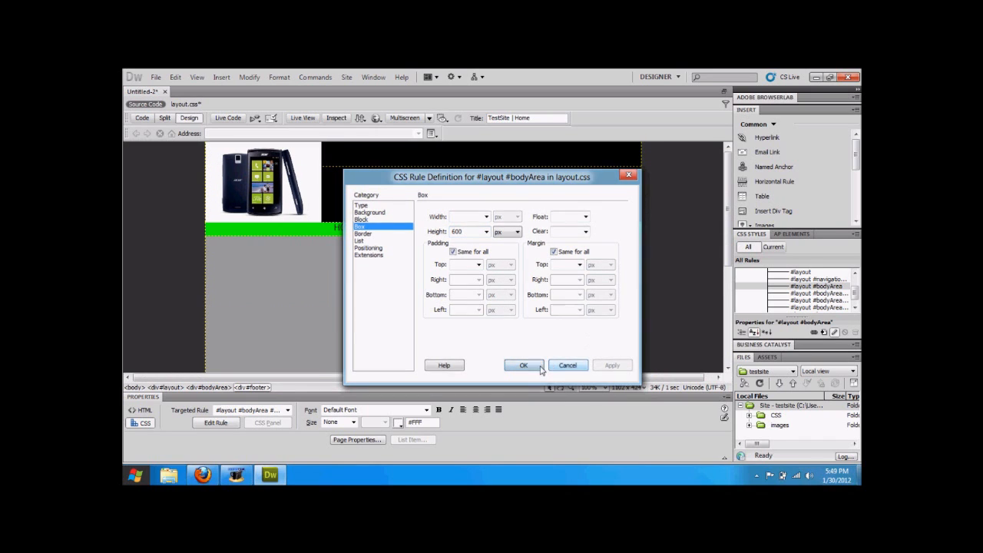
{"action": "left_click", "coordinate": [524, 366]}
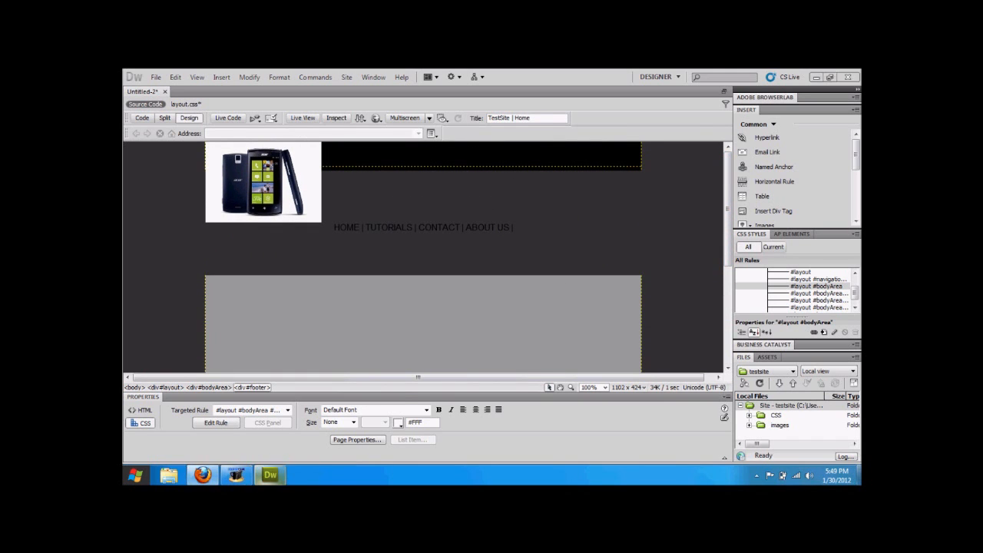
{"action": "left_click", "coordinate": [269, 476]}
{"action": "left_click", "coordinate": [267, 478]}
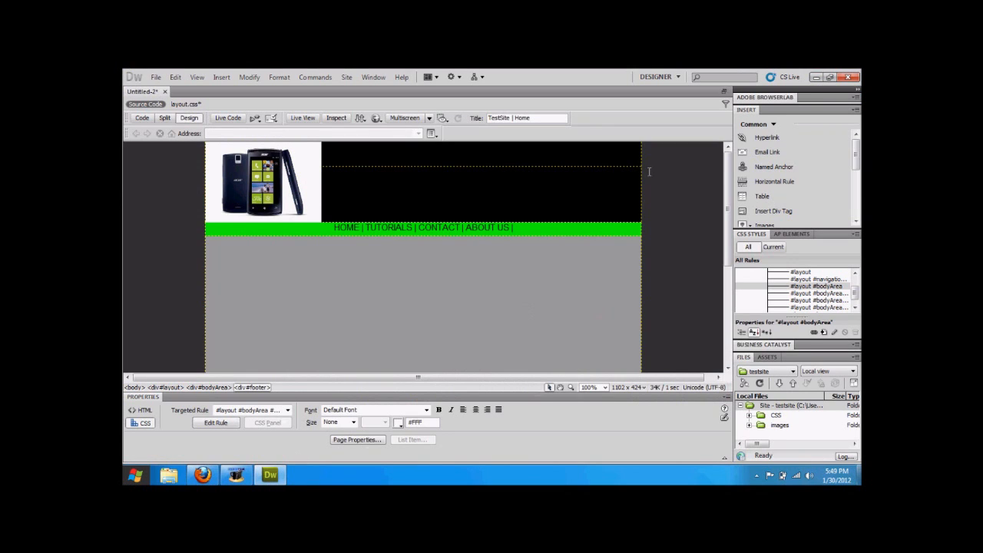
{"action": "scroll", "coordinate": [720, 163], "scroll_direction": "down", "scroll_amount": 2}
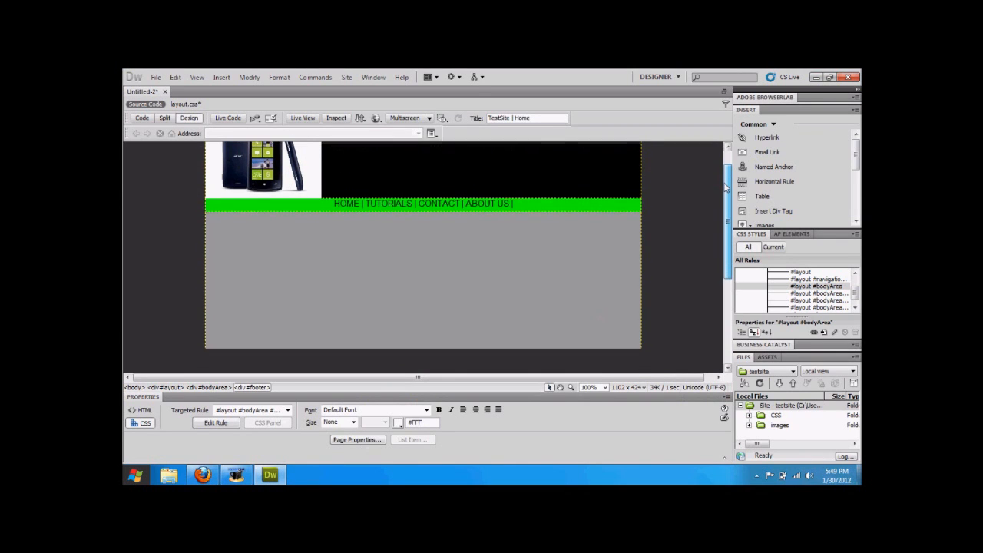
{"action": "scroll", "coordinate": [723, 161], "scroll_direction": "up", "scroll_amount": 2}
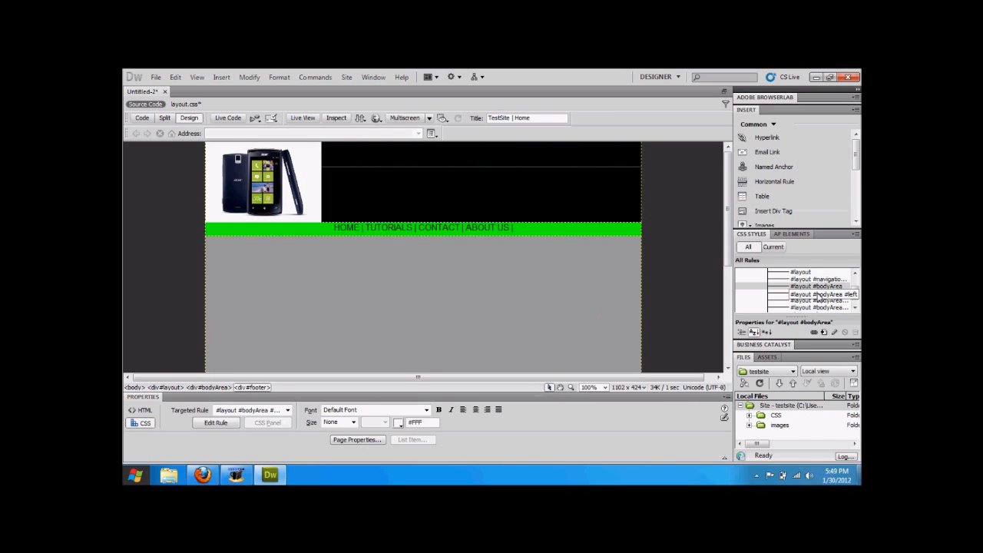
Step: Define the #layout #bodyArea #left rule with a height of 600 px and the blue background color #00F
{"action": "double_click", "coordinate": [819, 295]}
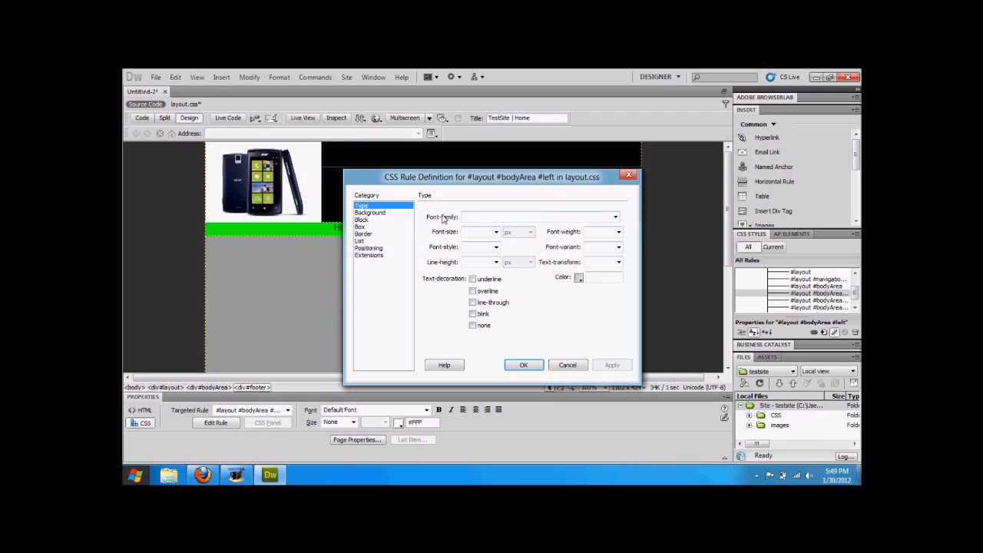
{"action": "left_click", "coordinate": [368, 227]}
{"action": "left_click", "coordinate": [455, 232]}
{"action": "type", "text": "600"}
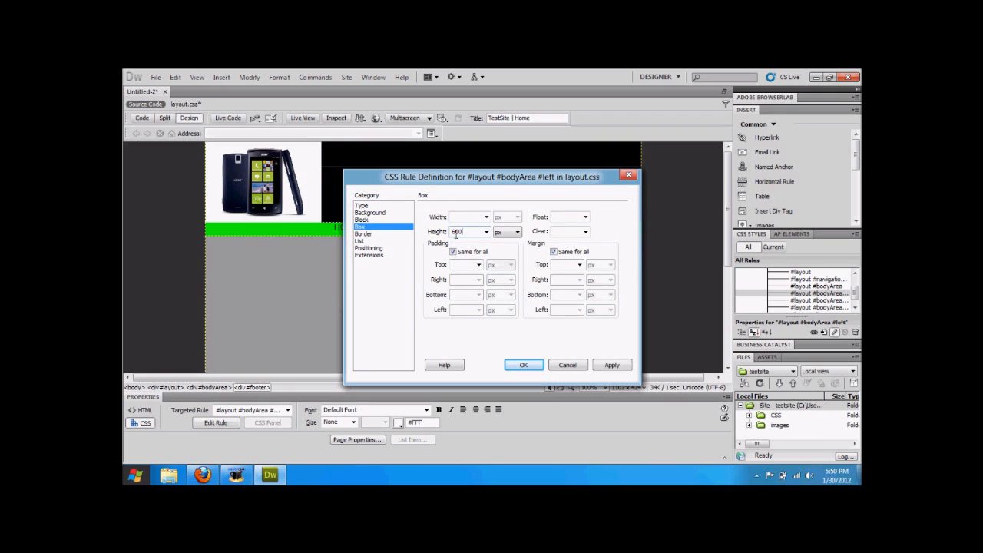
{"action": "left_click", "coordinate": [369, 212]}
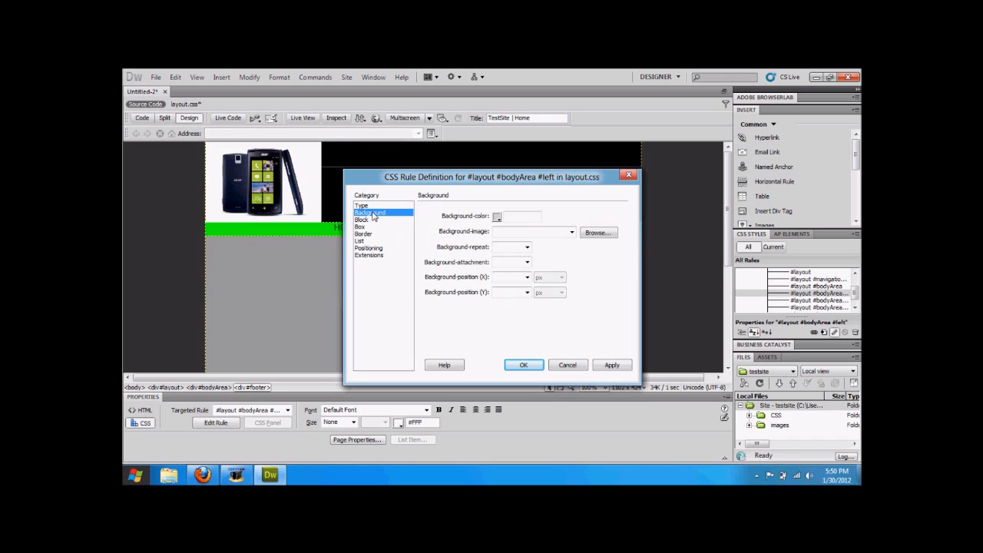
{"action": "left_click", "coordinate": [498, 219]}
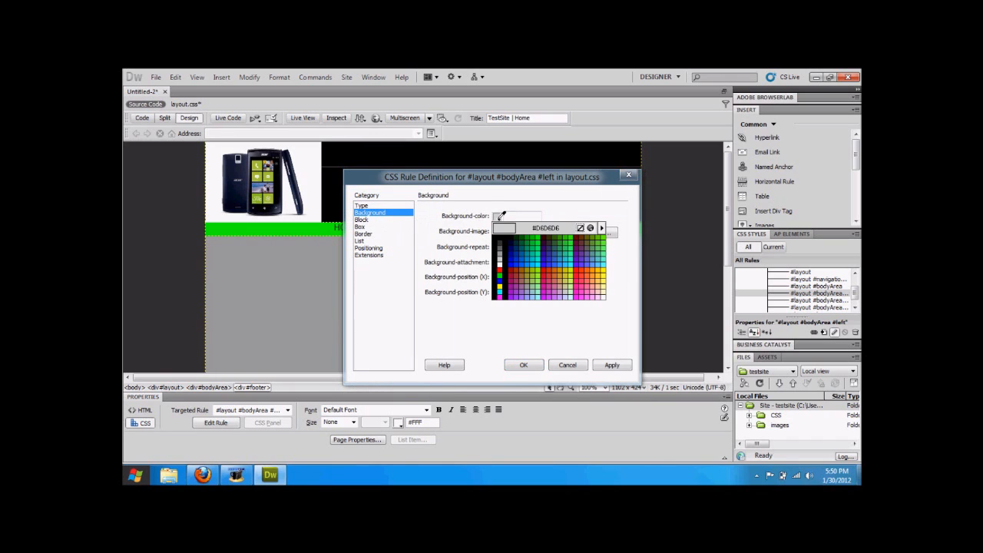
{"action": "left_click", "coordinate": [510, 263]}
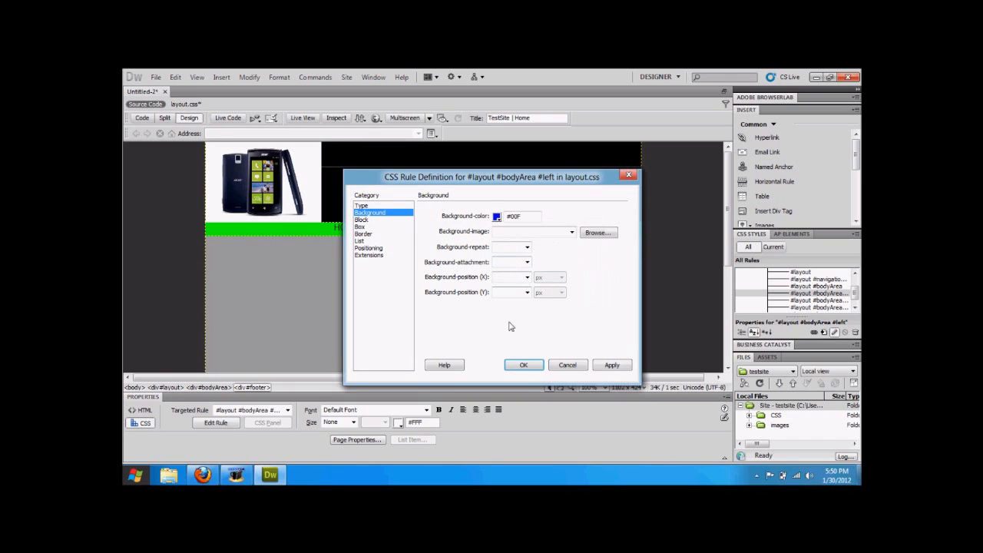
{"action": "left_click", "coordinate": [522, 366]}
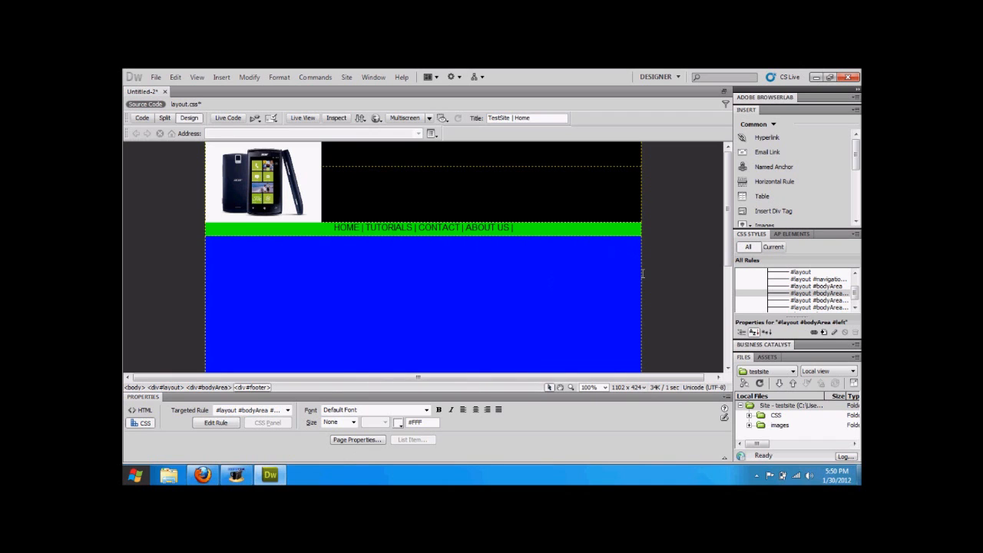
Step: Define the #layout #bodyArea #right rule with a height of 600 px and a background color from the swatches
{"action": "double_click", "coordinate": [794, 305]}
{"action": "left_click", "coordinate": [388, 227]}
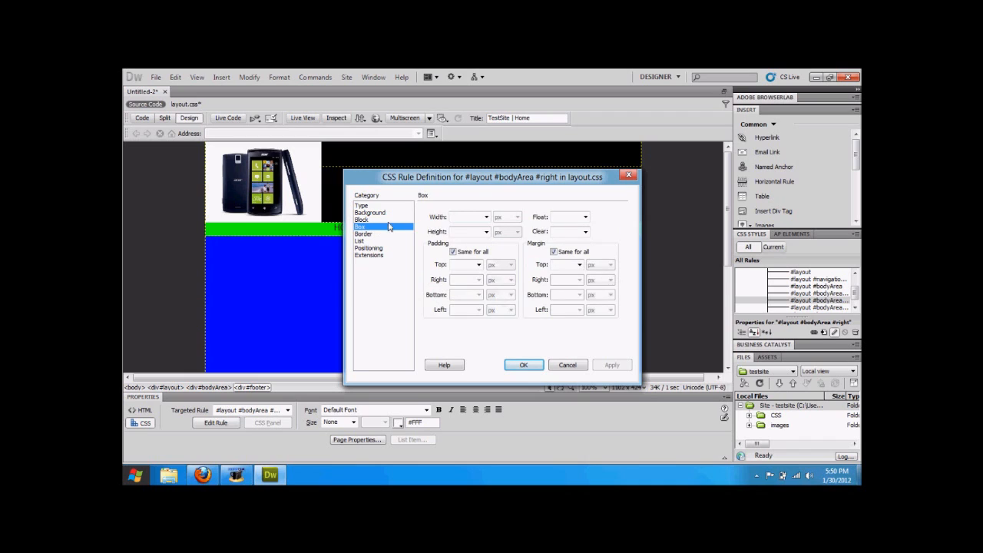
{"action": "left_click", "coordinate": [456, 232]}
{"action": "type", "text": "600"}
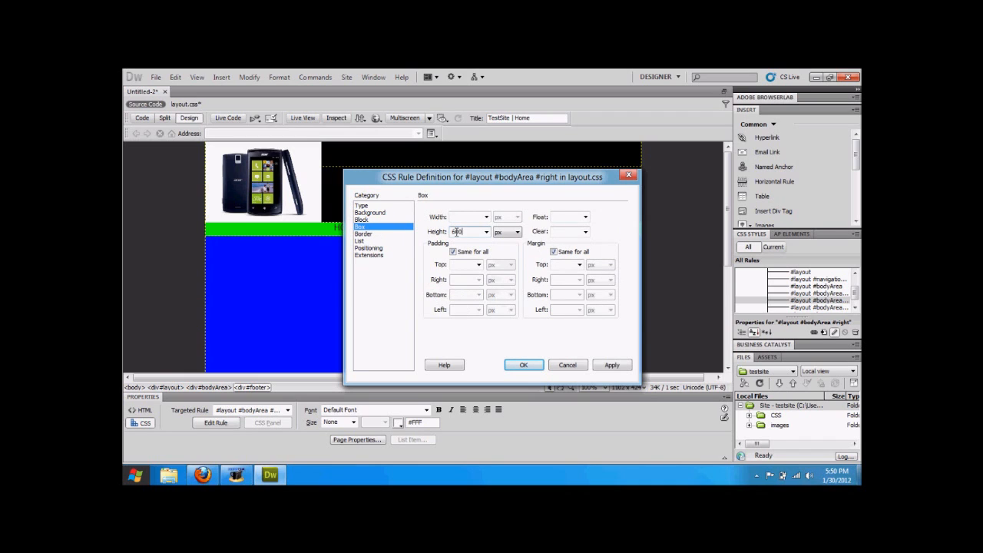
{"action": "left_click", "coordinate": [391, 214]}
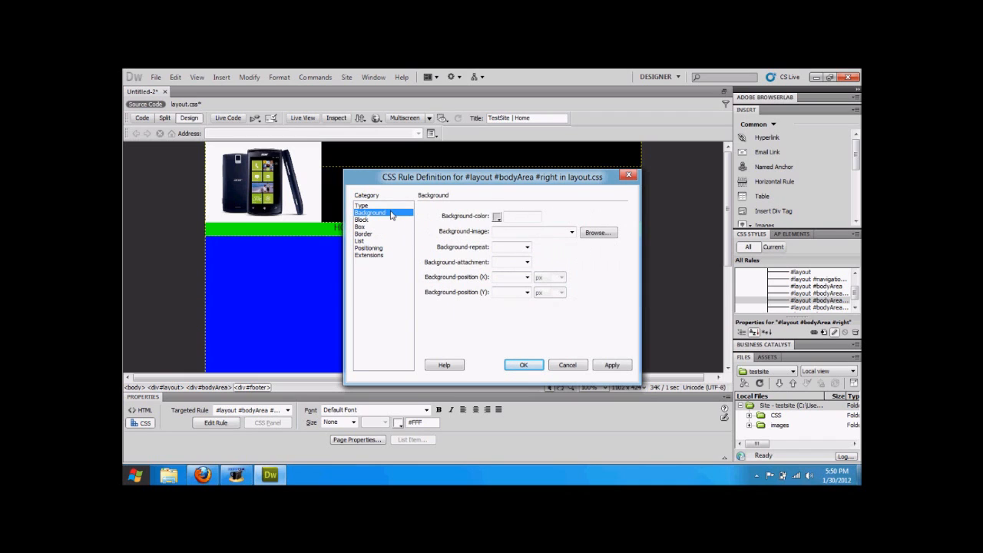
{"action": "left_click", "coordinate": [498, 218]}
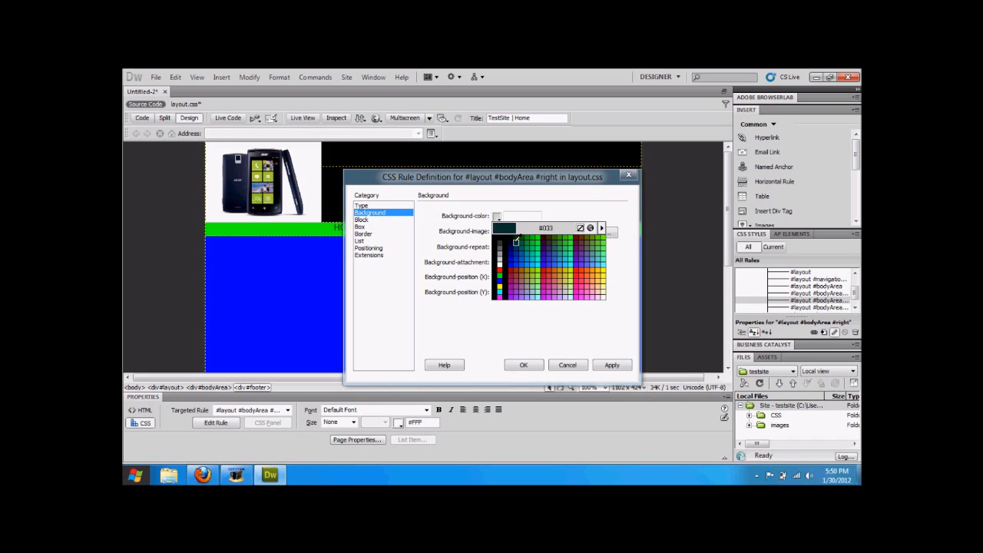
{"action": "left_click", "coordinate": [578, 272]}
{"action": "left_click", "coordinate": [523, 364]}
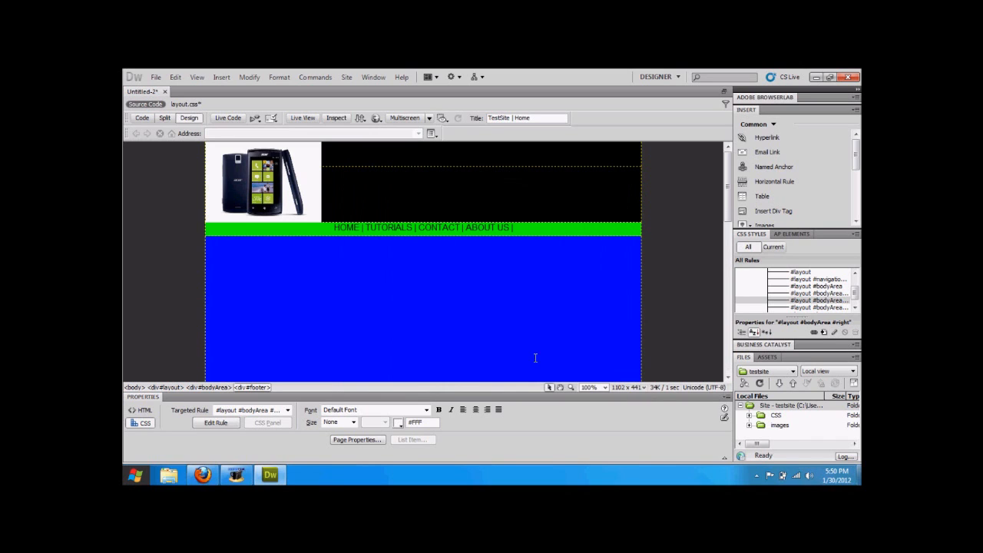
Step: Enlarge the page's design view and examine how the left and right divs render below the navigation bar
{"action": "left_click_drag", "start_coordinate": [727, 181], "coordinate": [715, 152]}
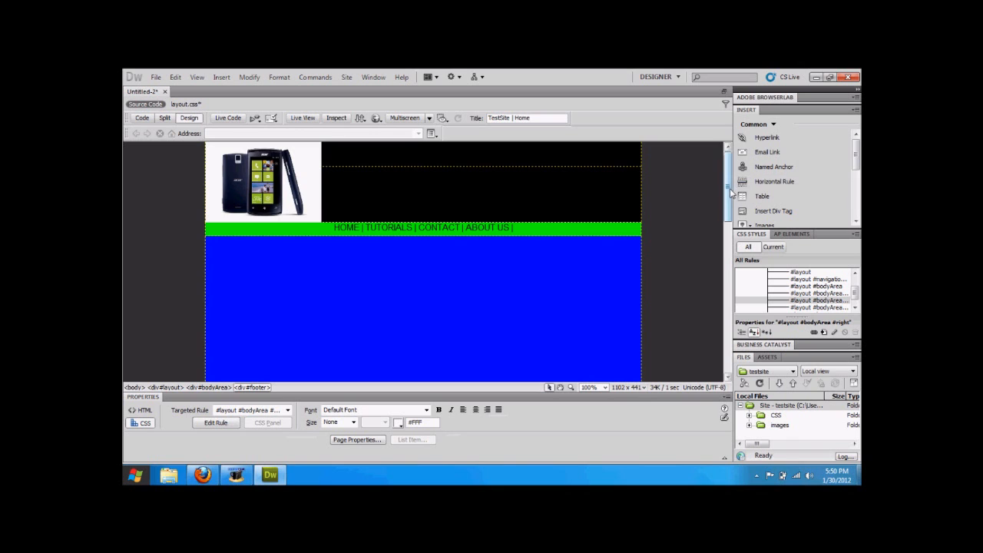
{"action": "left_click_drag", "start_coordinate": [727, 192], "coordinate": [727, 253]}
{"action": "left_click", "coordinate": [284, 478]}
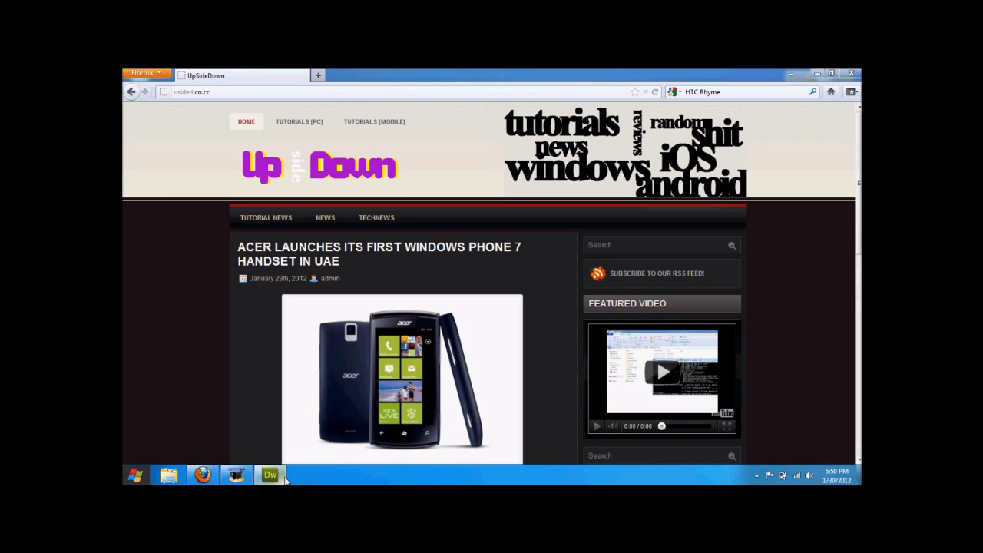
{"action": "left_click", "coordinate": [284, 478]}
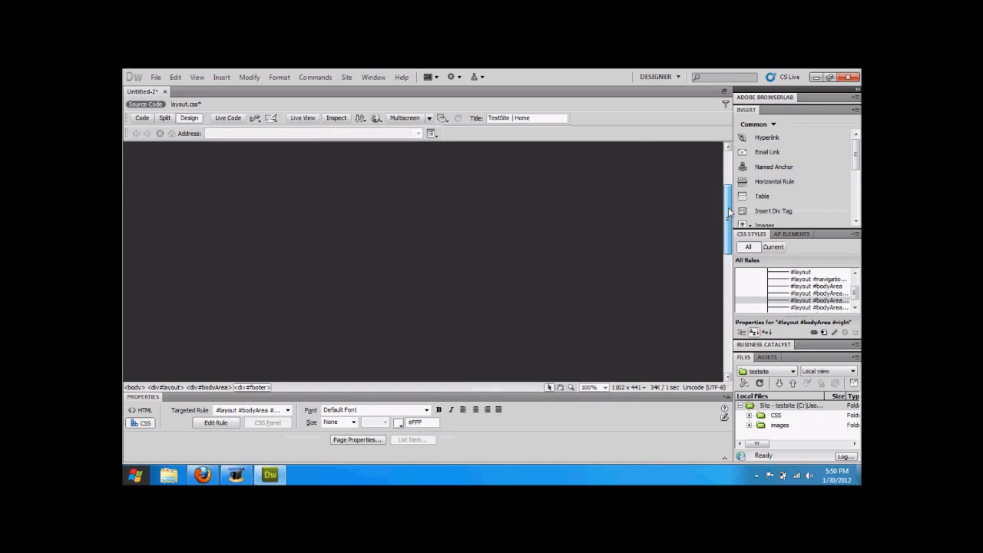
{"action": "left_click_drag", "start_coordinate": [729, 208], "coordinate": [728, 174]}
{"action": "left_click", "coordinate": [269, 478]}
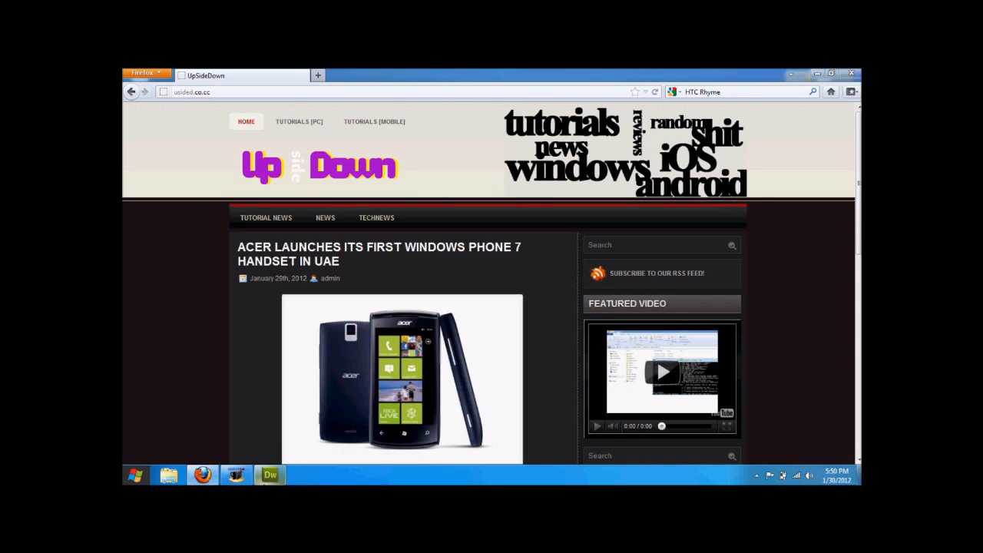
{"action": "left_click", "coordinate": [270, 476]}
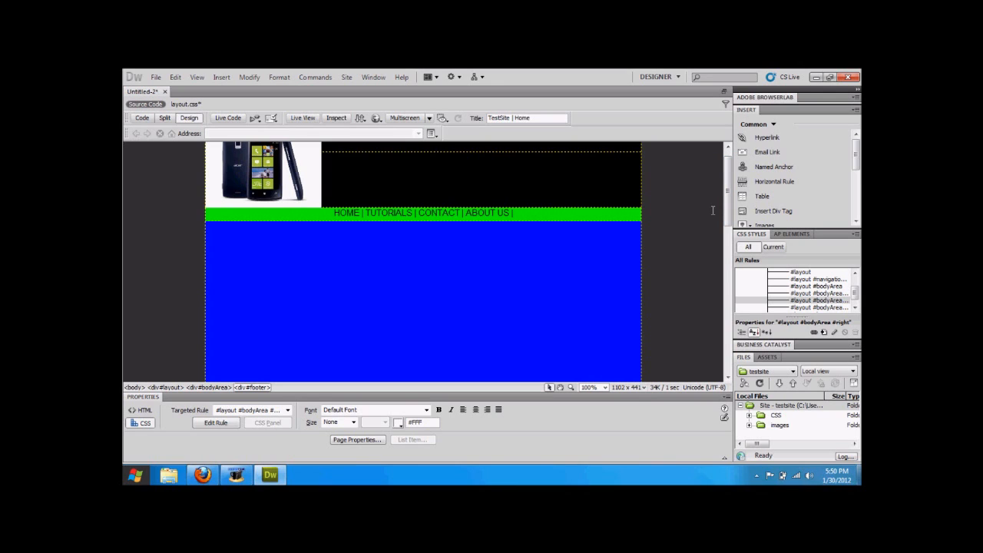
{"action": "double_click", "coordinate": [655, 397]}
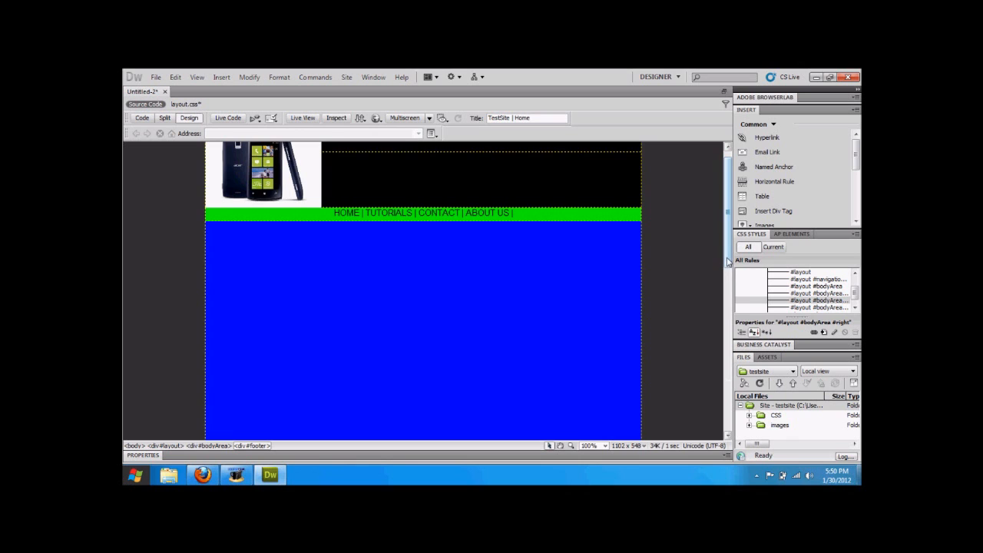
{"action": "left_click_drag", "start_coordinate": [728, 262], "coordinate": [729, 282]}
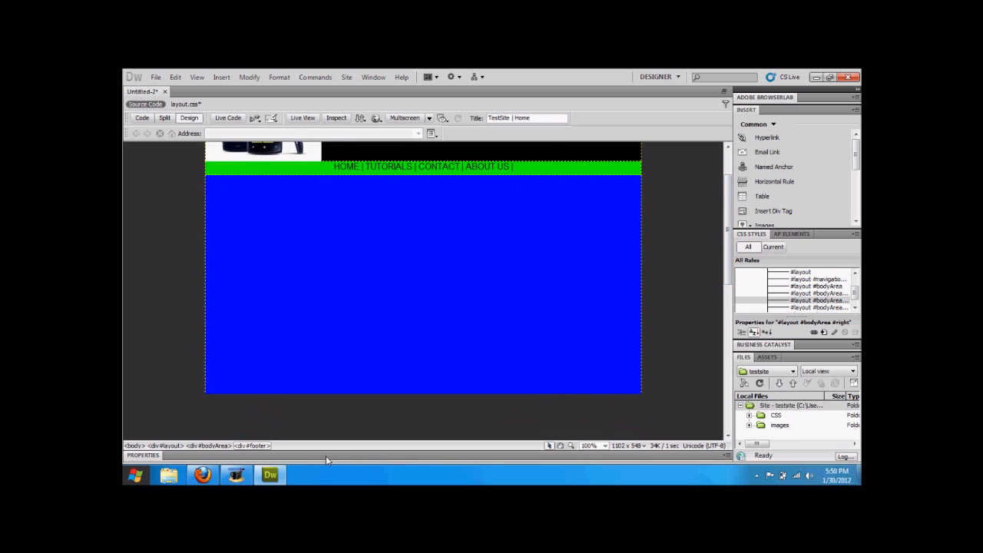
{"action": "left_click", "coordinate": [283, 476]}
{"action": "left_click", "coordinate": [283, 476]}
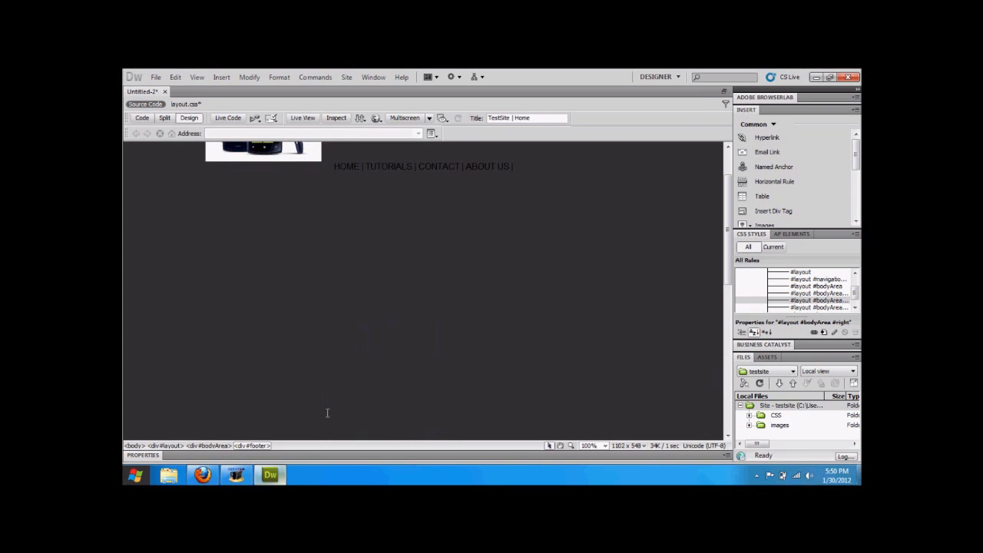
{"action": "left_click", "coordinate": [278, 477]}
{"action": "left_click", "coordinate": [278, 478]}
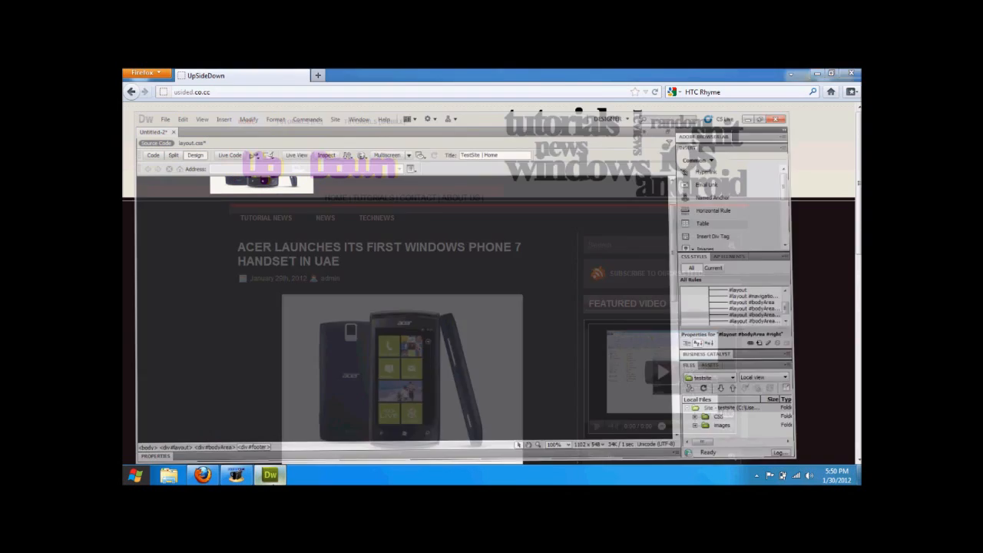
{"action": "scroll", "coordinate": [724, 192], "scroll_direction": "up", "scroll_amount": 2}
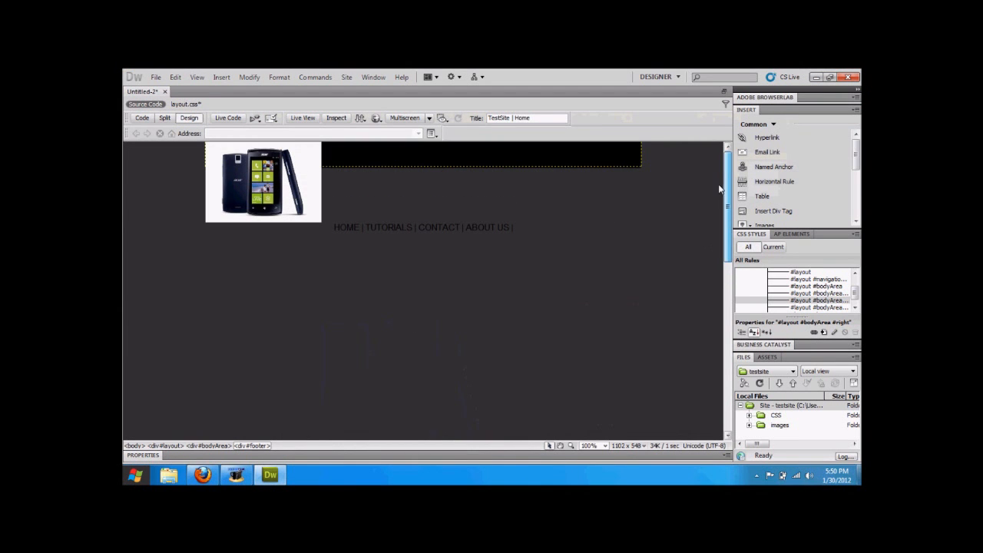
Step: Preview the page in Firefox, saving it as index.html in the testsite folder together with the modified stylesheet
{"action": "left_click", "coordinate": [380, 117]}
{"action": "left_click", "coordinate": [414, 131]}
{"action": "key", "text": "Return"}
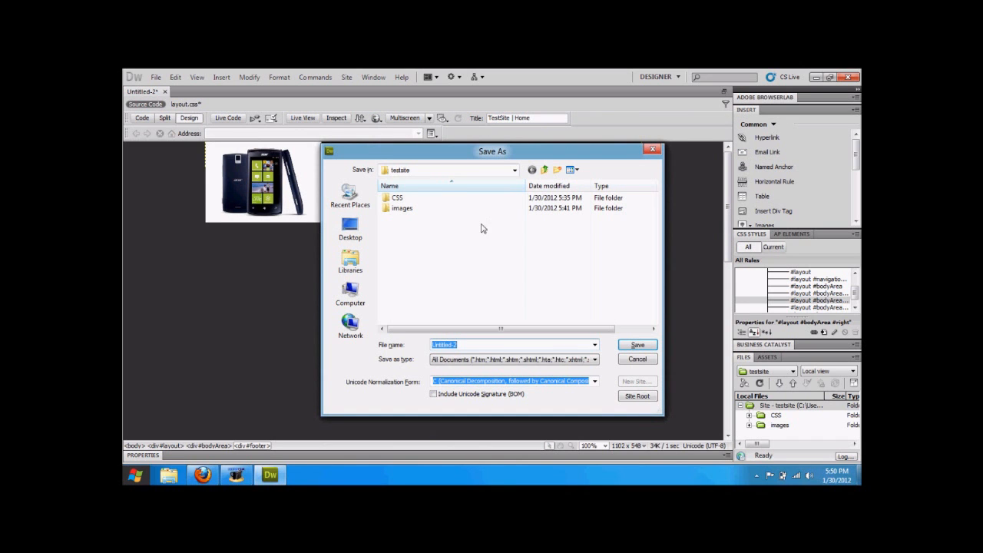
{"action": "type", "text": "index.html"}
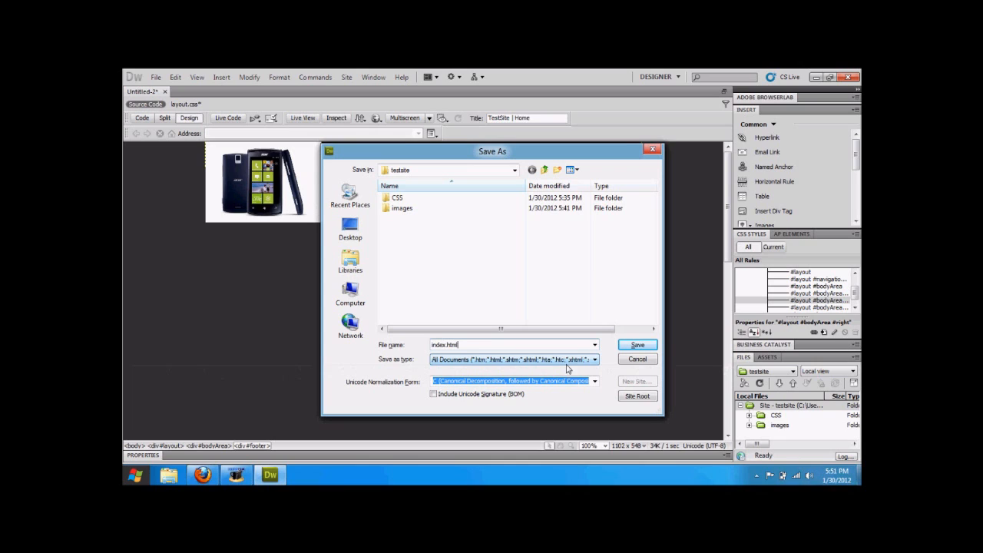
{"action": "left_click", "coordinate": [638, 347]}
{"action": "left_click", "coordinate": [638, 346]}
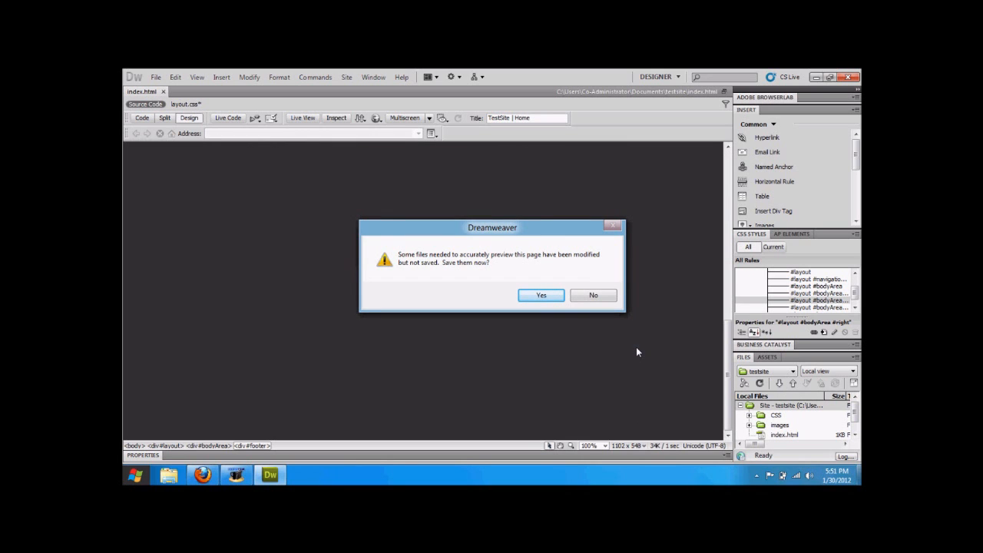
{"action": "key", "text": "Return"}
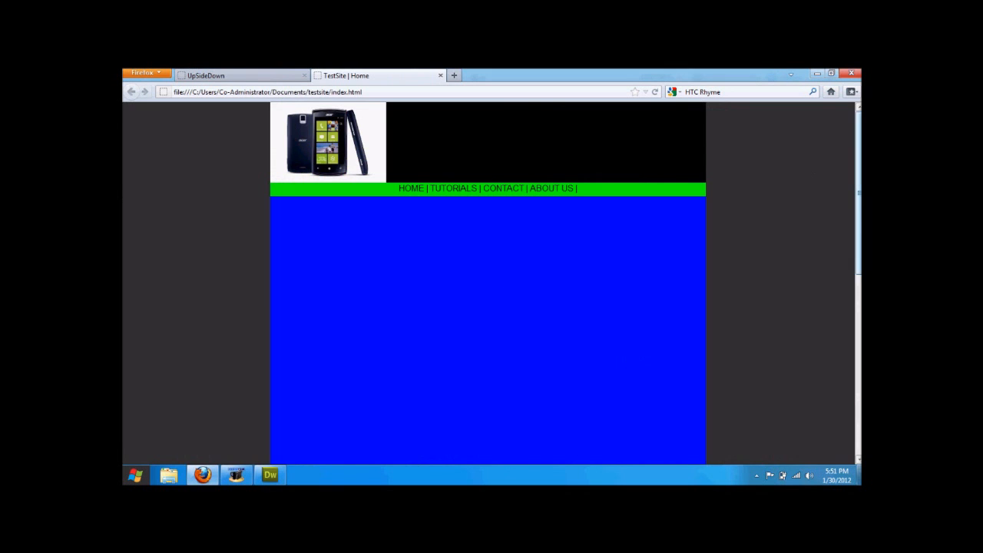
Step: Compare the body area of index.html in the Firefox preview with the Dreamweaver design view
{"action": "left_click_drag", "start_coordinate": [859, 223], "coordinate": [859, 274]}
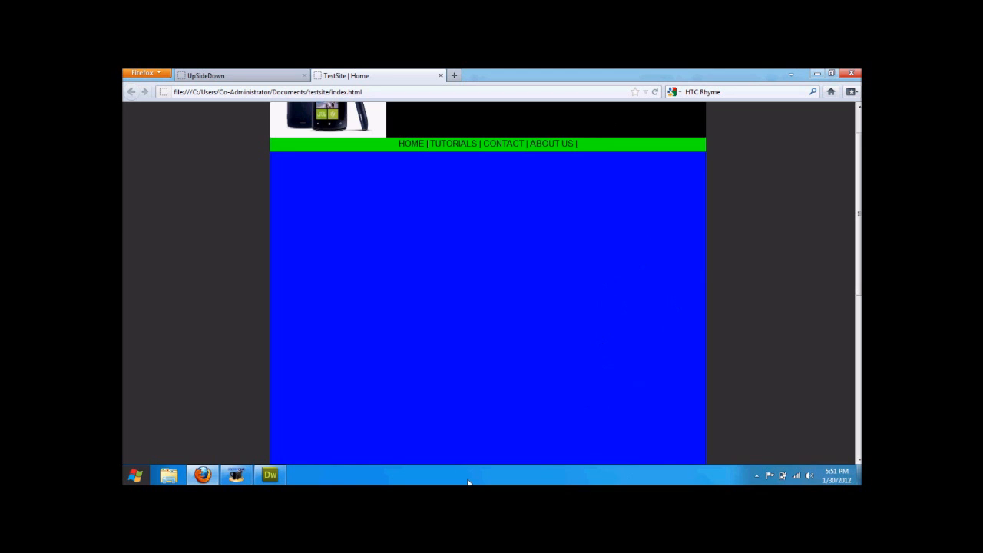
{"action": "left_click", "coordinate": [270, 475]}
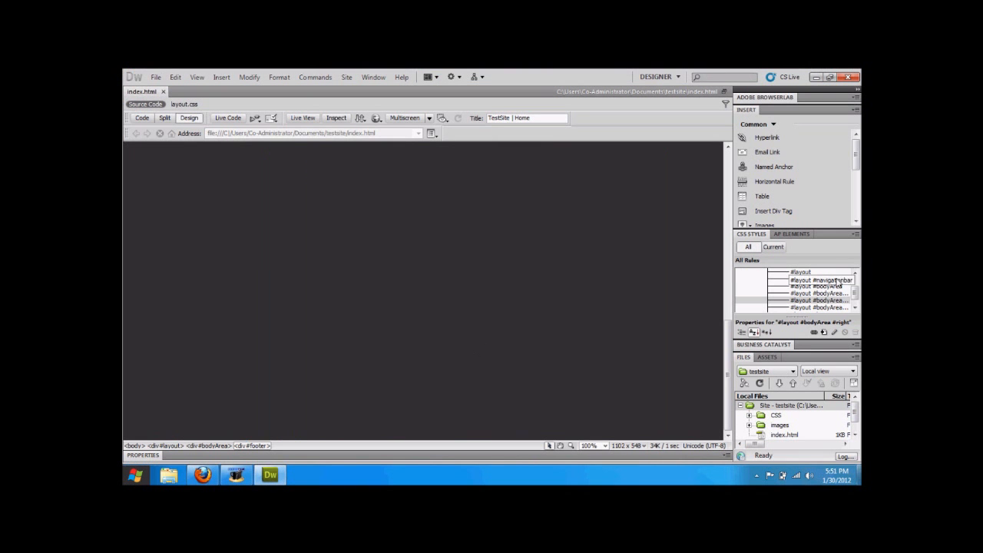
{"action": "left_click_drag", "start_coordinate": [728, 349], "coordinate": [728, 236]}
{"action": "left_click", "coordinate": [203, 474]}
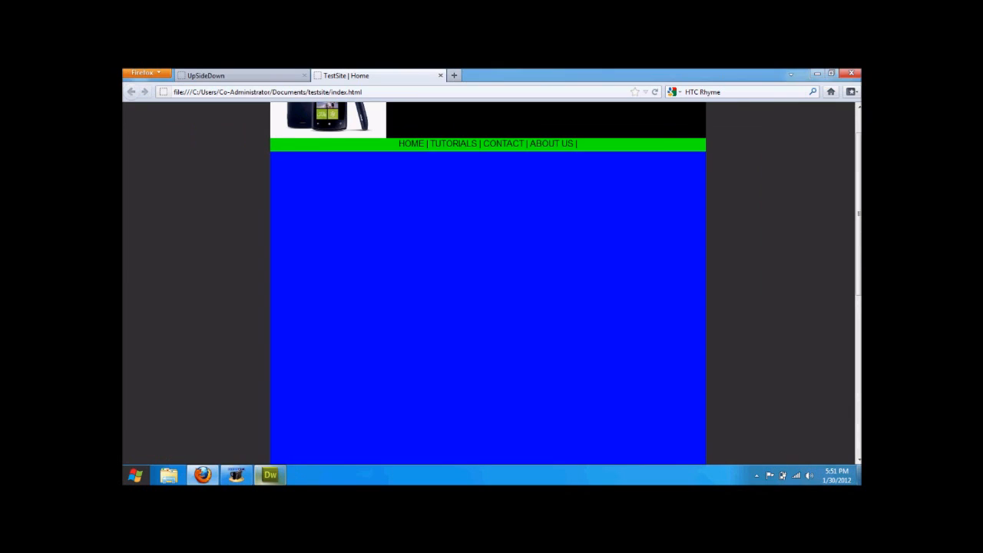
Step: Return to Dreamweaver and set the width of the #layout #bodyArea #left rule to 600 px
{"action": "left_click", "coordinate": [269, 475]}
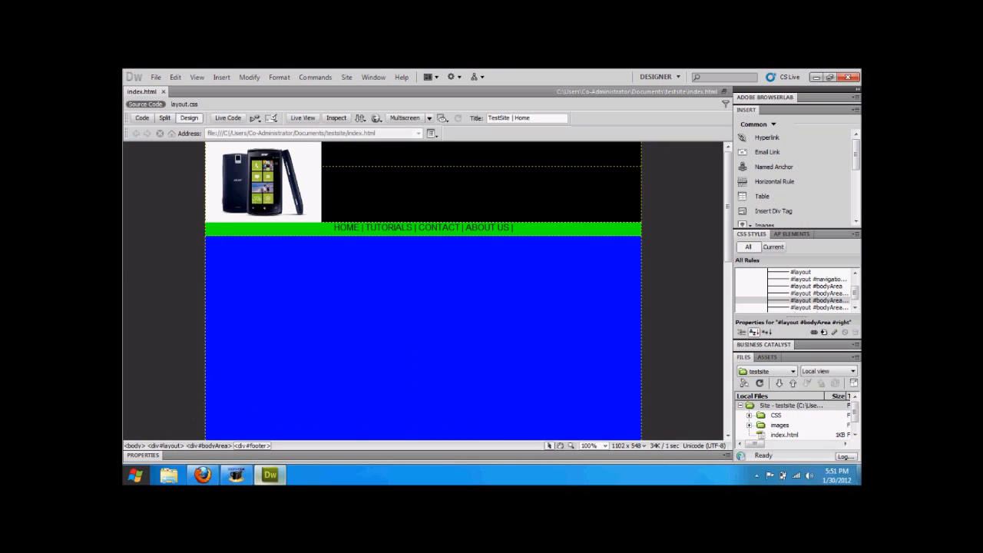
{"action": "double_click", "coordinate": [814, 294]}
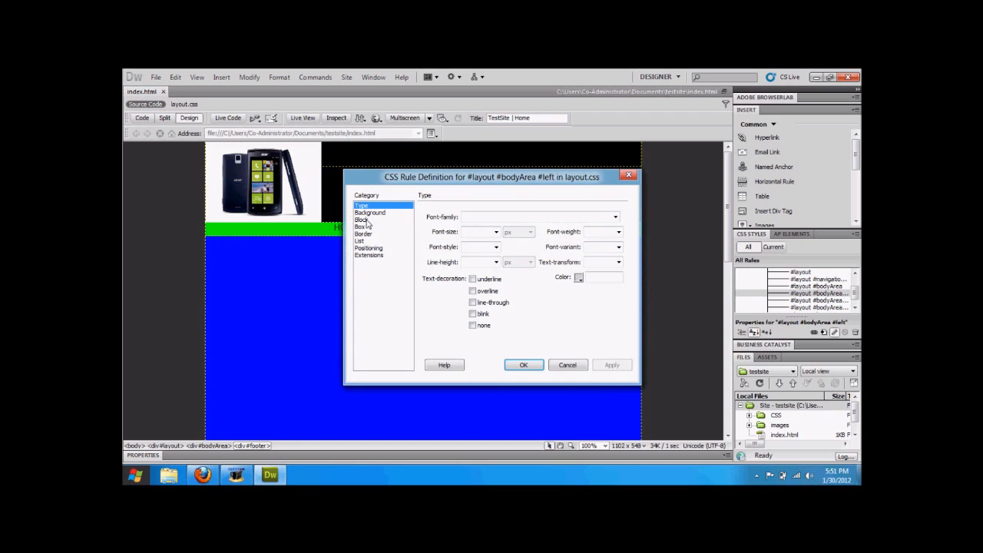
{"action": "left_click", "coordinate": [364, 226]}
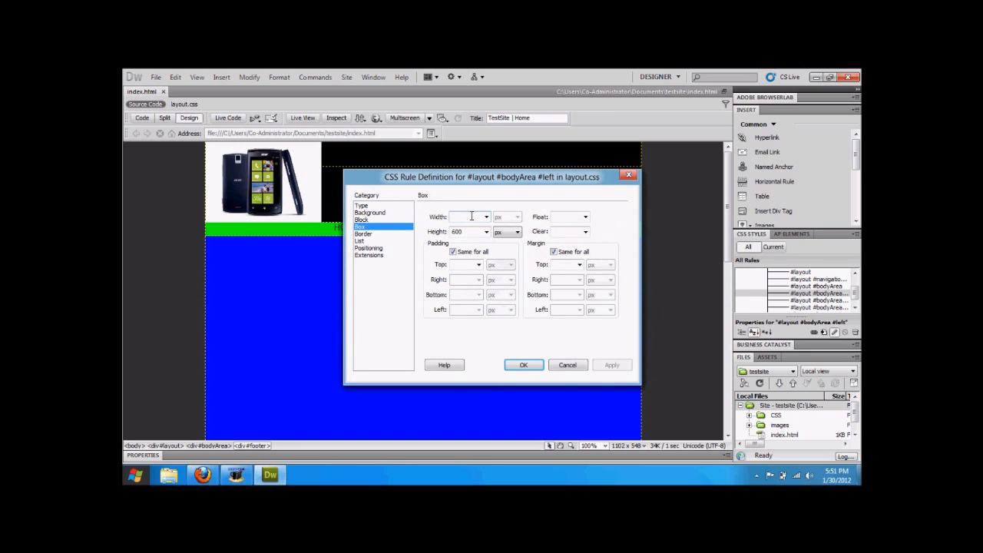
{"action": "left_click", "coordinate": [472, 216]}
{"action": "type", "text": "600"}
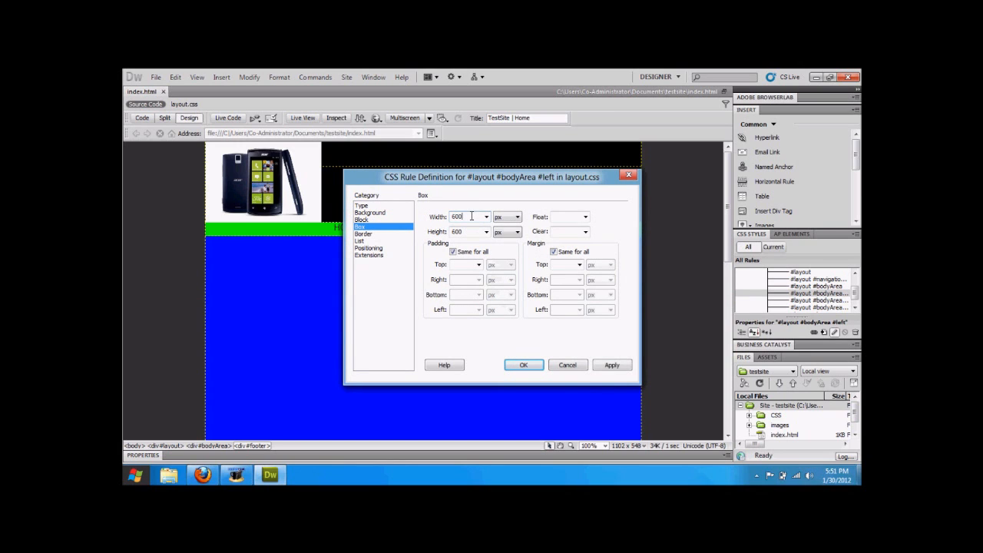
{"action": "left_click", "coordinate": [510, 365]}
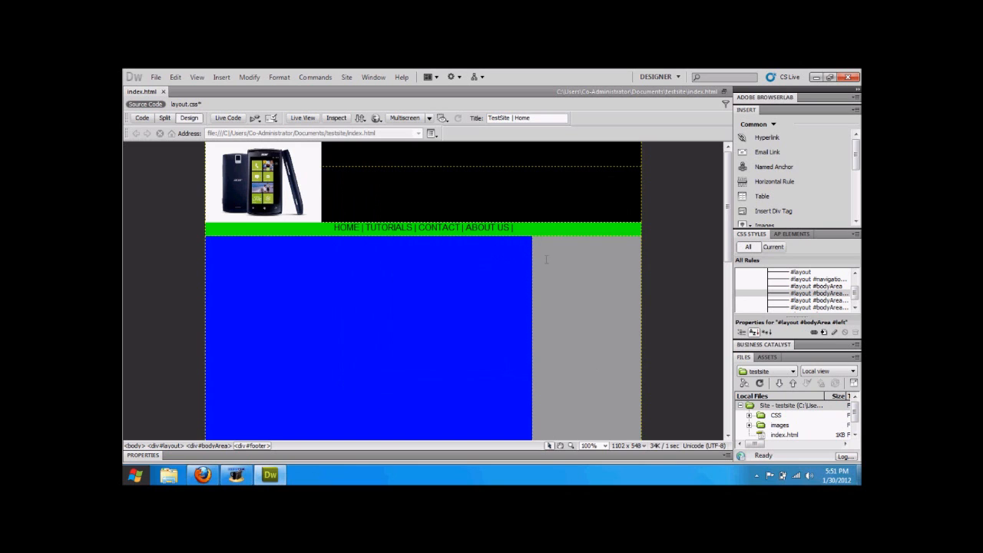
Step: Set the box width of the #layout #bodyArea #right rule to 200 px
{"action": "double_click", "coordinate": [799, 300]}
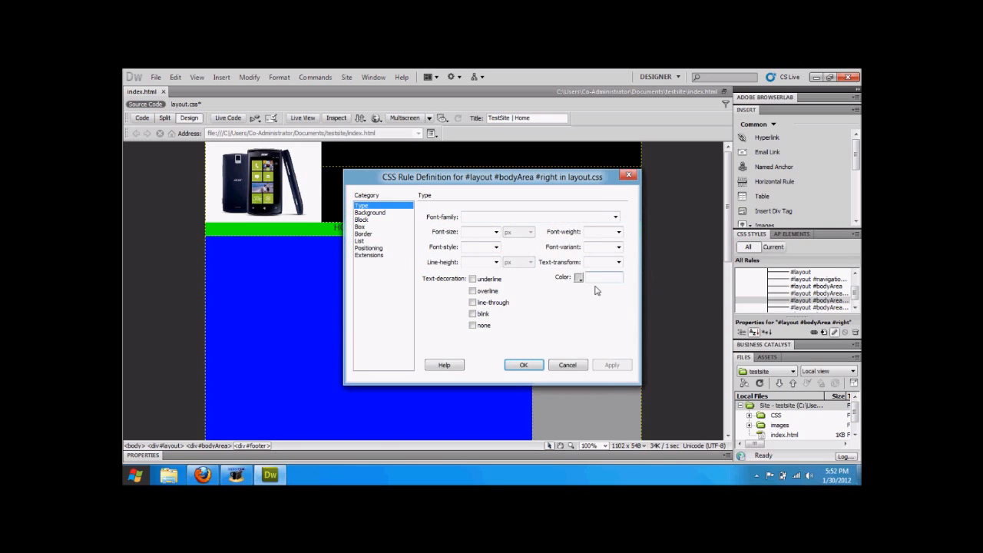
{"action": "left_click", "coordinate": [388, 228]}
{"action": "double_click", "coordinate": [471, 231]}
{"action": "key", "text": "Delete"}
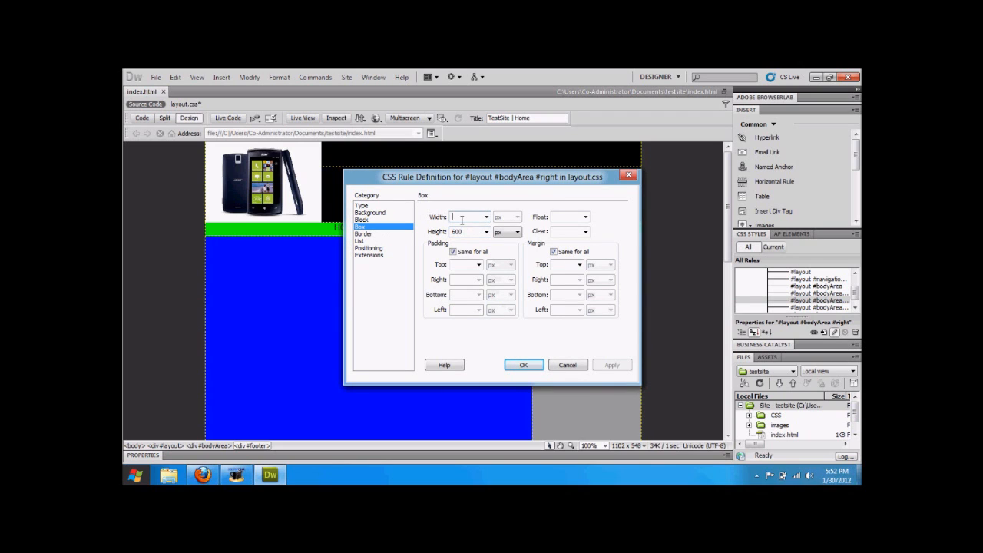
{"action": "key", "text": "Return"}
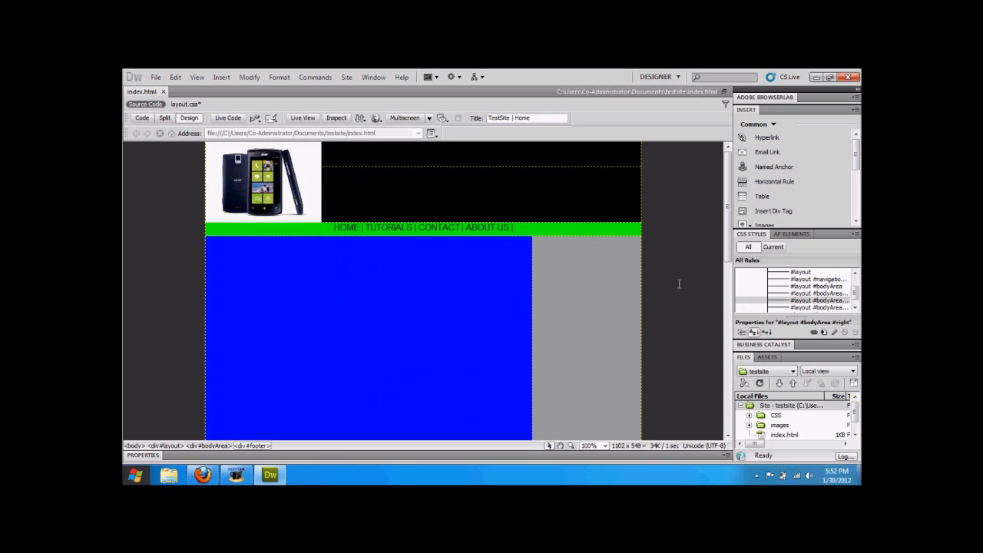
Step: Save the modified stylesheet and preview the page in Firefox to check the two body area columns
{"action": "left_click", "coordinate": [376, 117]}
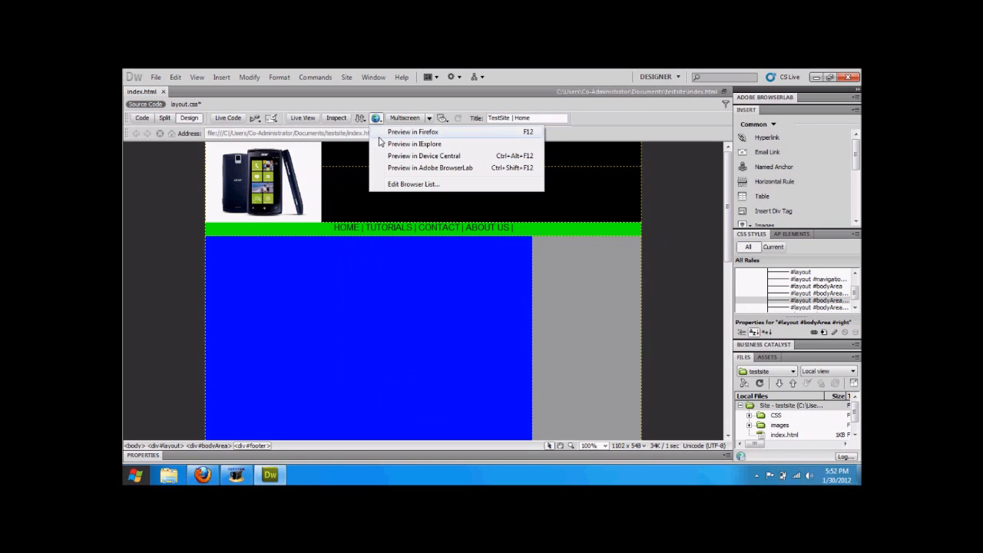
{"action": "left_click", "coordinate": [392, 132]}
{"action": "key", "text": "Return"}
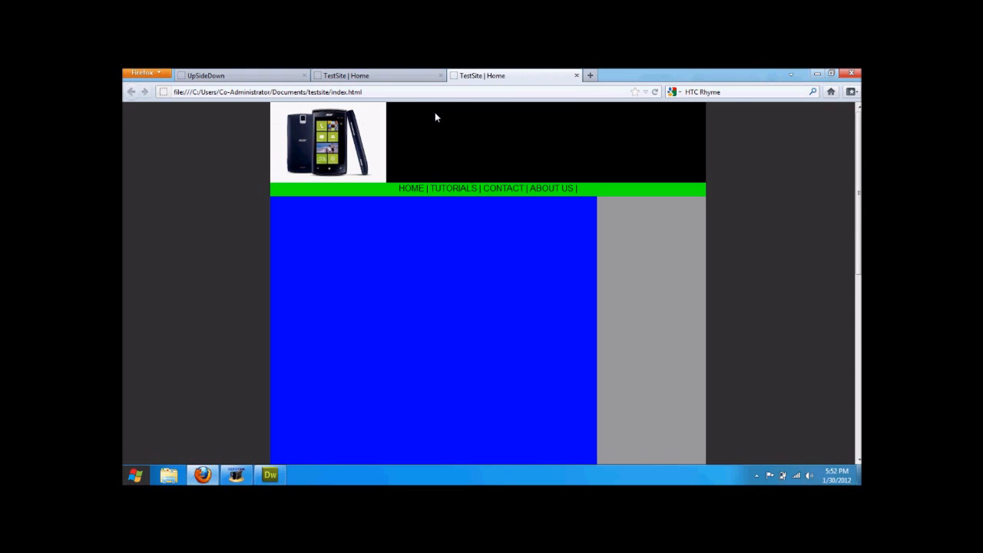
{"action": "mouse_move", "coordinate": [859, 169]}
{"action": "left_mouse_down"}
{"action": "mouse_move", "coordinate": [849, 353]}
{"action": "mouse_move", "coordinate": [845, 192]}
{"action": "mouse_move", "coordinate": [834, 327]}
{"action": "mouse_move", "coordinate": [841, 163]}
{"action": "left_mouse_up"}
Step: Back in Dreamweaver, set the float of the #layout #bodyArea #left rule to left
{"action": "left_click", "coordinate": [271, 474]}
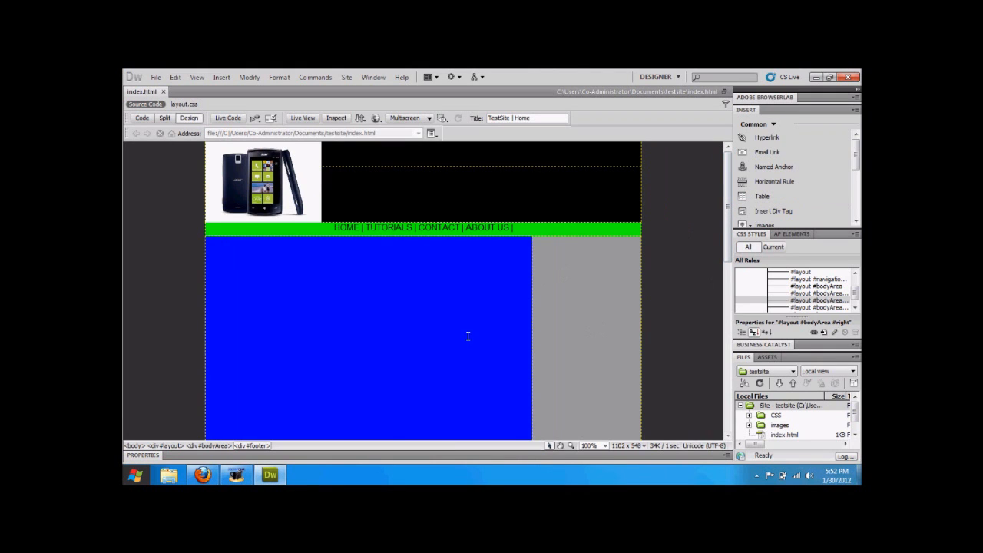
{"action": "mouse_move", "coordinate": [727, 210]}
{"action": "left_mouse_down"}
{"action": "mouse_move", "coordinate": [728, 255]}
{"action": "mouse_move", "coordinate": [726, 210]}
{"action": "left_mouse_up"}
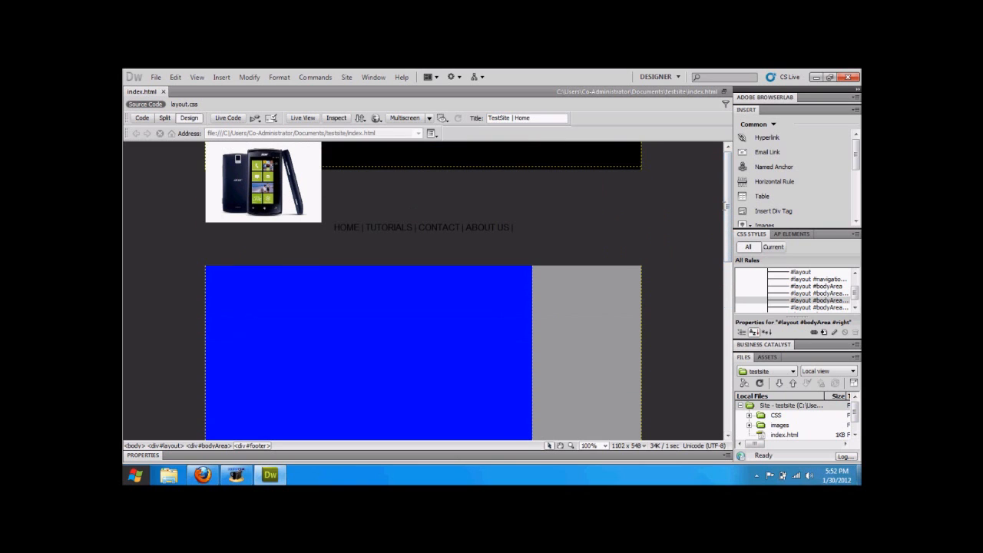
{"action": "left_click_drag", "start_coordinate": [811, 293], "coordinate": [813, 297]}
{"action": "double_click", "coordinate": [812, 297]}
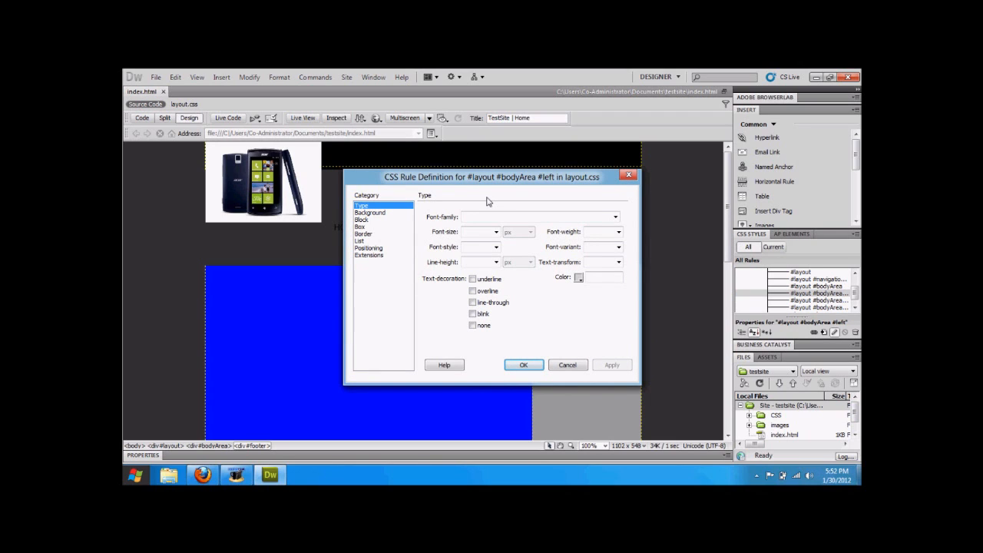
{"action": "left_click", "coordinate": [367, 227]}
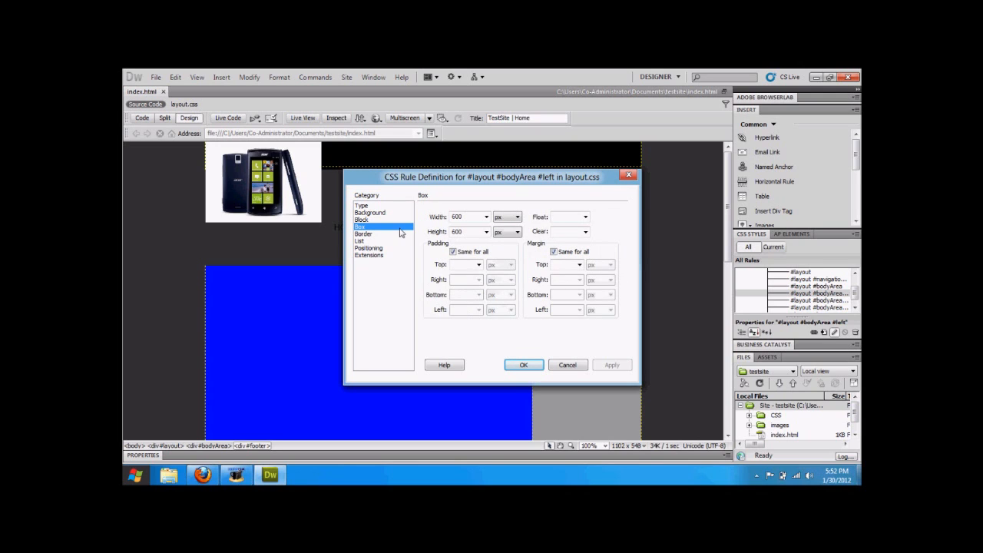
{"action": "left_click", "coordinate": [586, 217]}
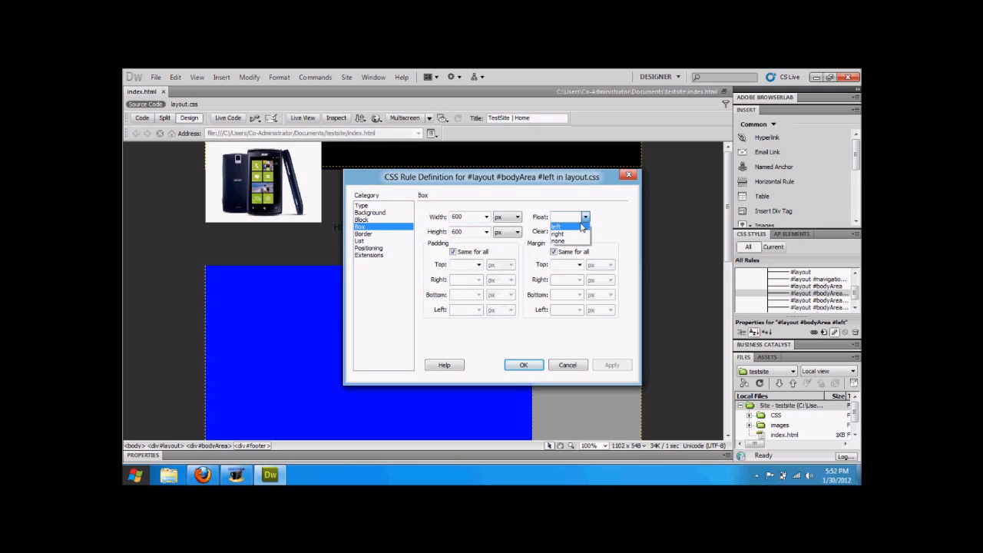
{"action": "left_click", "coordinate": [582, 226]}
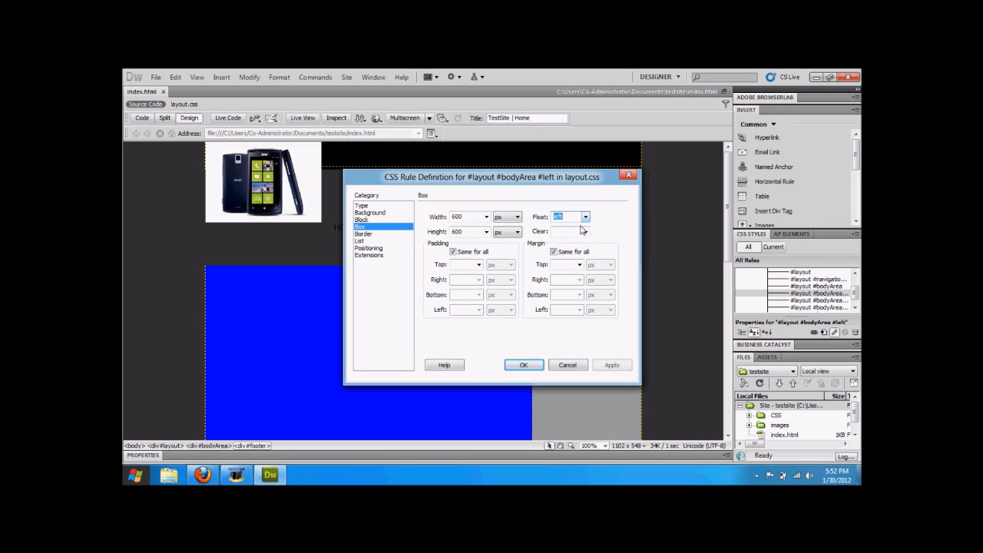
{"action": "left_click", "coordinate": [523, 366]}
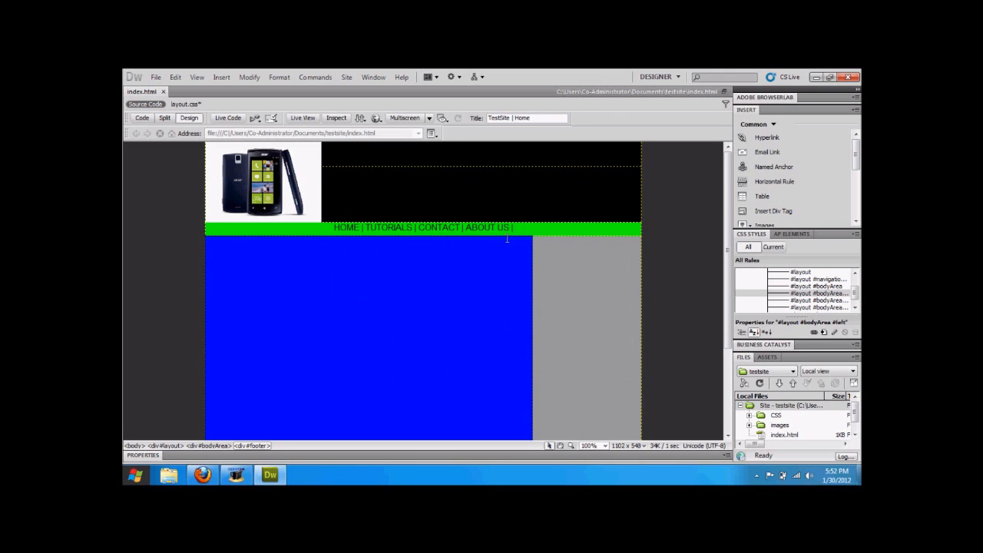
Step: Preview index.html in Firefox again, saving the files that have been modified
{"action": "left_click", "coordinate": [377, 118]}
{"action": "left_click", "coordinate": [385, 130]}
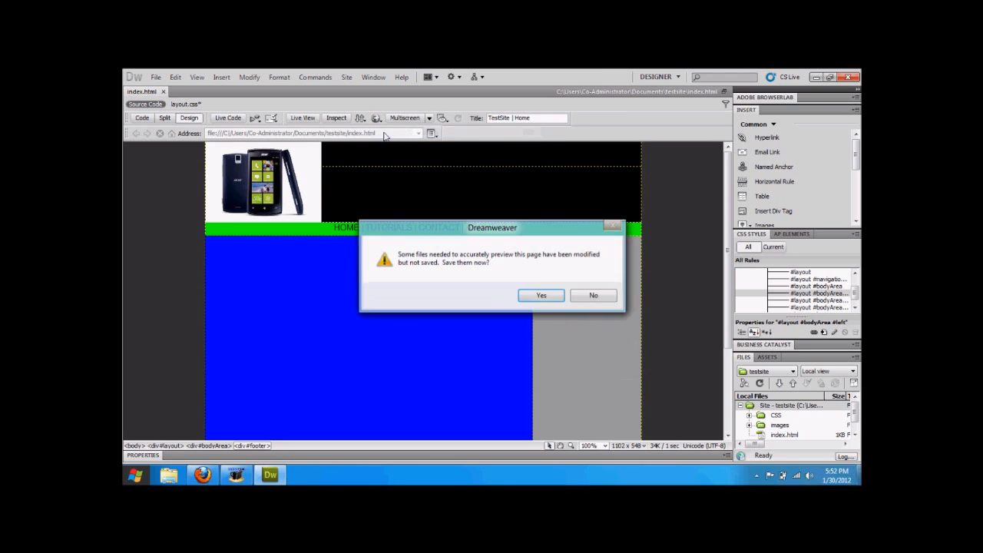
{"action": "left_click", "coordinate": [532, 295]}
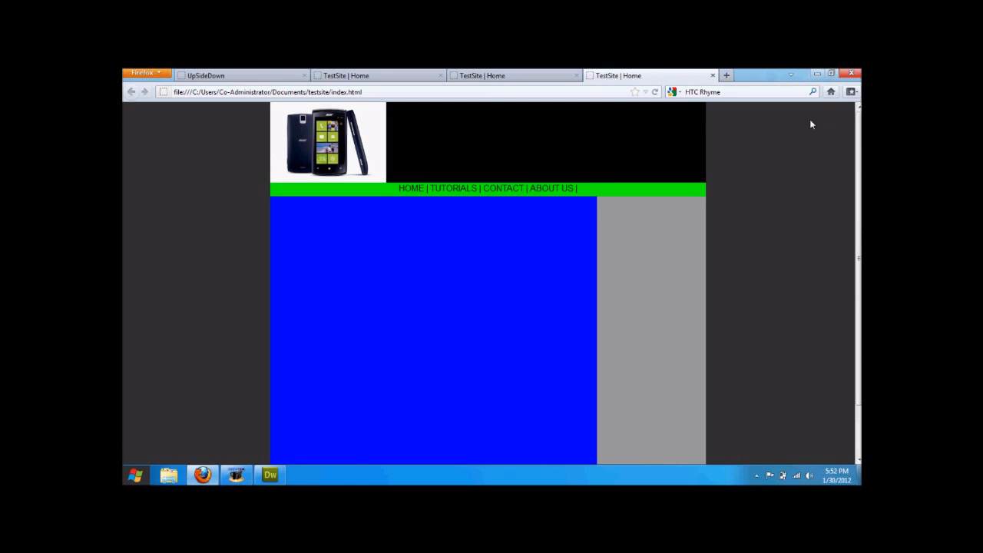
Step: Examine the full height of the body area and its left column in the Firefox preview
{"action": "scroll", "coordinate": [852, 201], "scroll_direction": "down", "scroll_amount": 2}
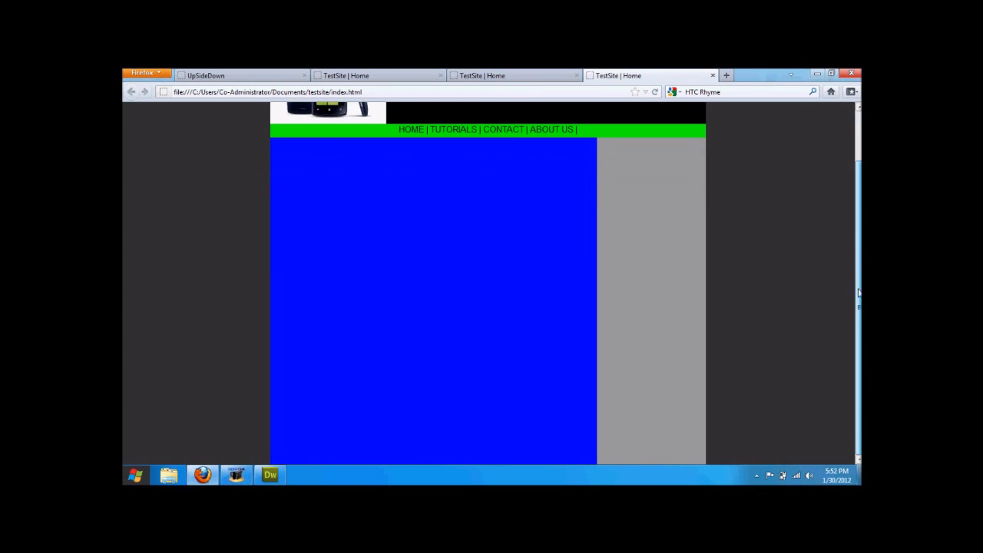
{"action": "scroll", "coordinate": [851, 201], "scroll_direction": "up", "scroll_amount": 2}
{"action": "scroll", "coordinate": [851, 200], "scroll_direction": "down", "scroll_amount": 2}
{"action": "scroll", "coordinate": [851, 201], "scroll_direction": "up", "scroll_amount": 2}
{"action": "scroll", "coordinate": [851, 201], "scroll_direction": "down", "scroll_amount": 2}
{"action": "scroll", "coordinate": [851, 200], "scroll_direction": "up", "scroll_amount": 2}
{"action": "scroll", "coordinate": [851, 200], "scroll_direction": "down", "scroll_amount": 2}
{"action": "scroll", "coordinate": [849, 191], "scroll_direction": "up", "scroll_amount": 2}
{"action": "scroll", "coordinate": [849, 191], "scroll_direction": "down", "scroll_amount": 2}
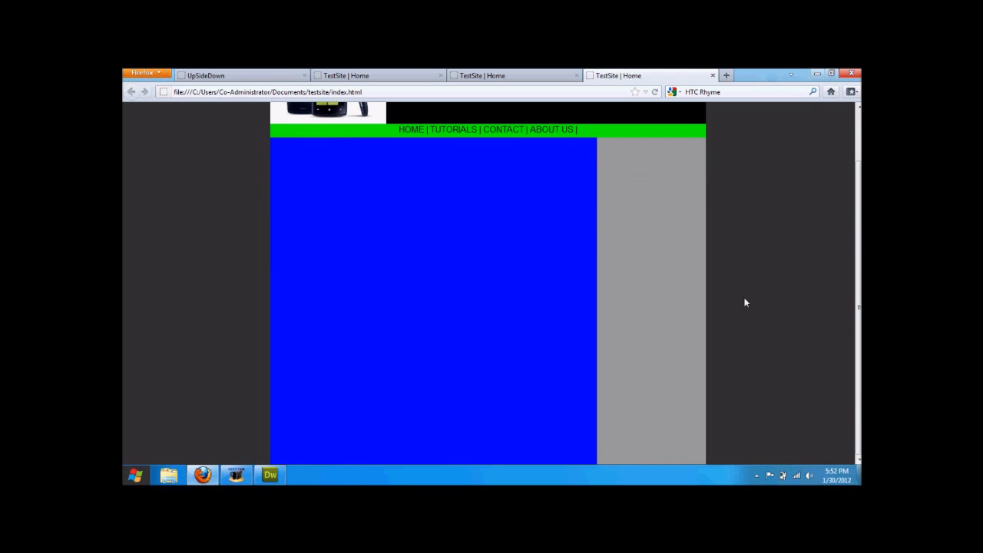
Step: Back in Dreamweaver, remove the background color from the #layout #bodyArea #left rule
{"action": "left_click", "coordinate": [270, 475]}
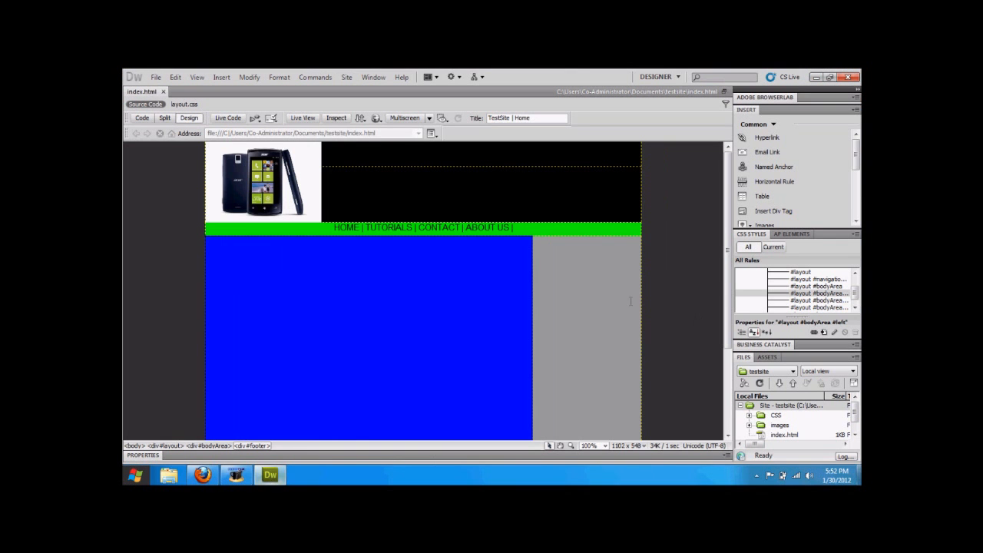
{"action": "left_click", "coordinate": [804, 295]}
{"action": "double_click", "coordinate": [803, 296]}
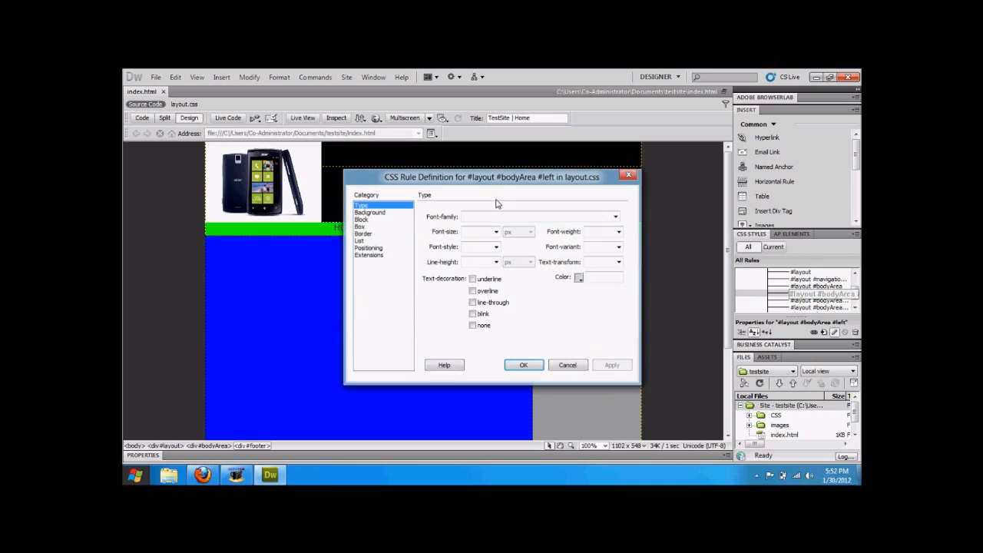
{"action": "left_click", "coordinate": [398, 213]}
{"action": "left_click", "coordinate": [498, 217]}
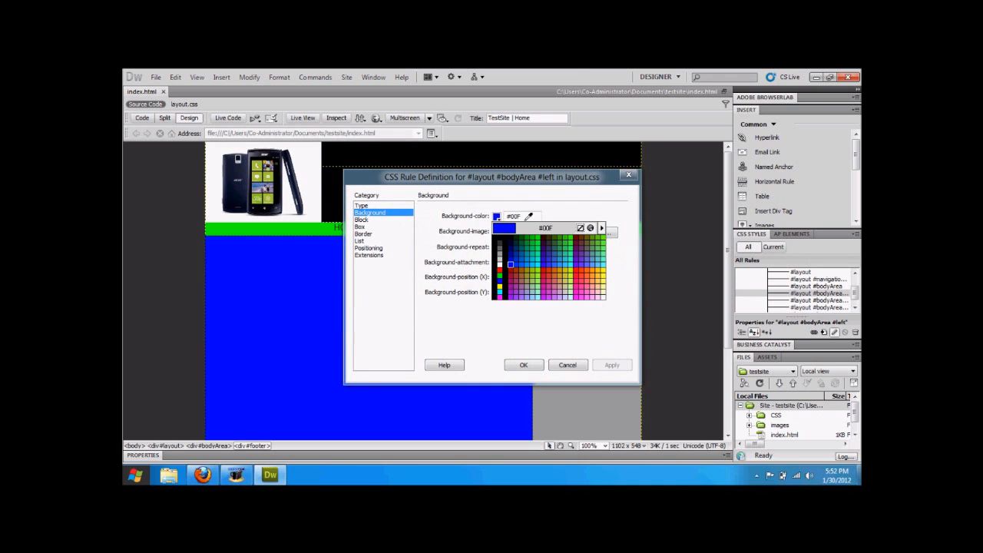
{"action": "left_click", "coordinate": [529, 216]}
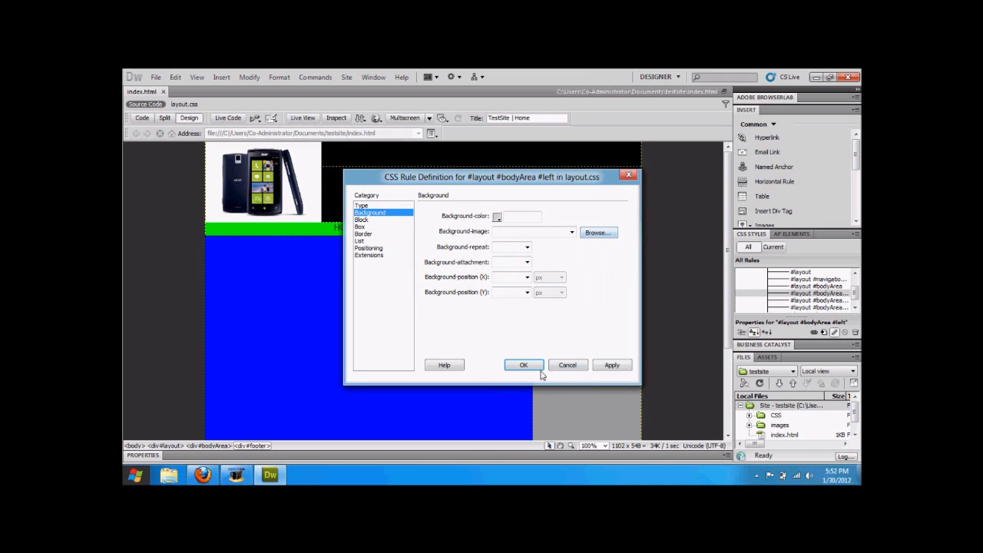
{"action": "left_click", "coordinate": [538, 368]}
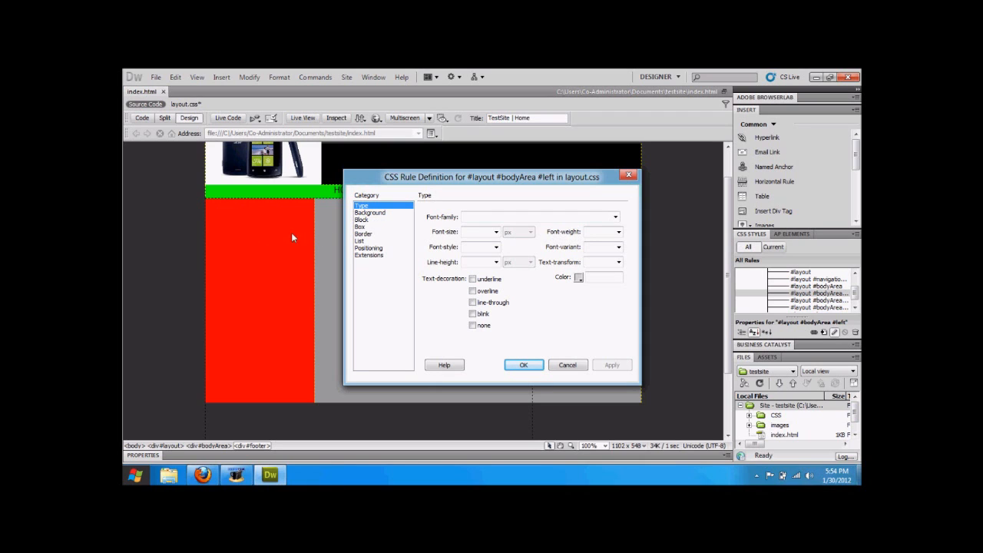
Step: Set the background color of the #layout #bodyArea #left rule to blue from the swatches
{"action": "left_click", "coordinate": [370, 213]}
{"action": "left_click", "coordinate": [497, 218]}
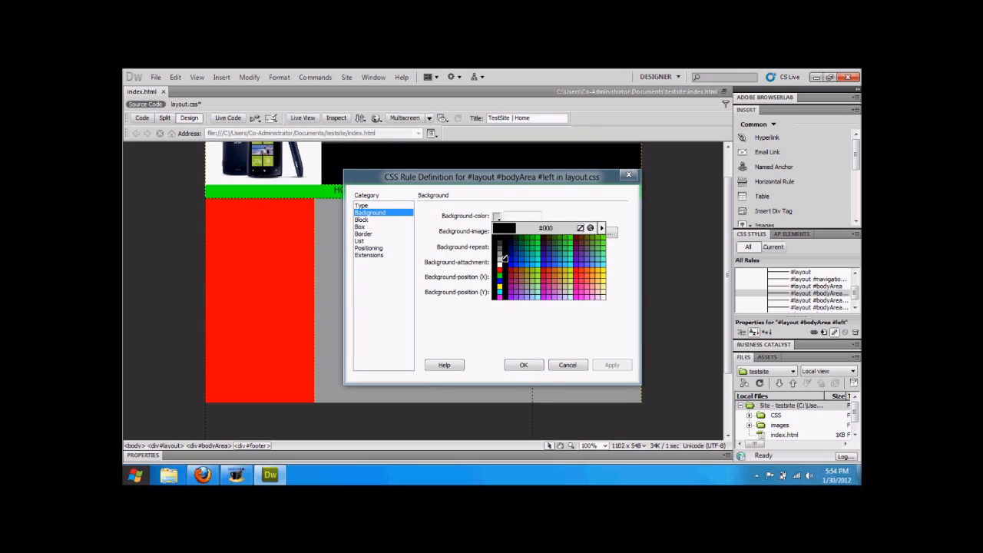
{"action": "left_click", "coordinate": [500, 281]}
{"action": "left_click", "coordinate": [524, 364]}
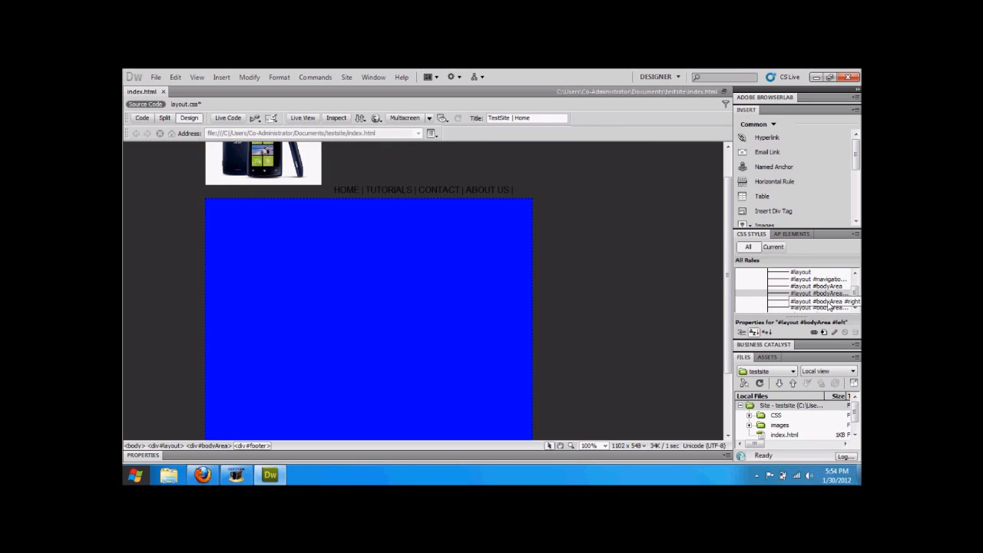
Step: Set the float of the #layout #bodyArea #right rule to right
{"action": "double_click", "coordinate": [829, 302]}
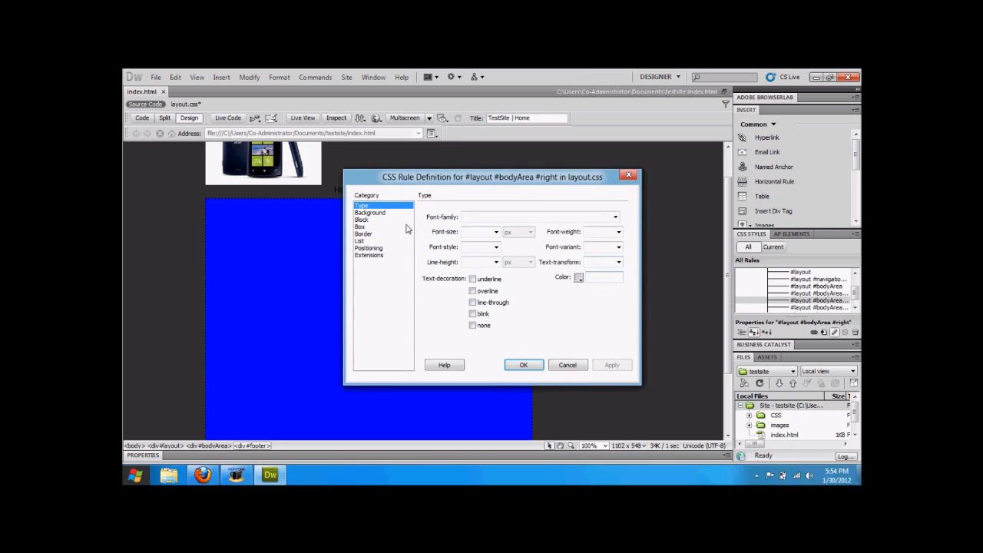
{"action": "left_click", "coordinate": [374, 227]}
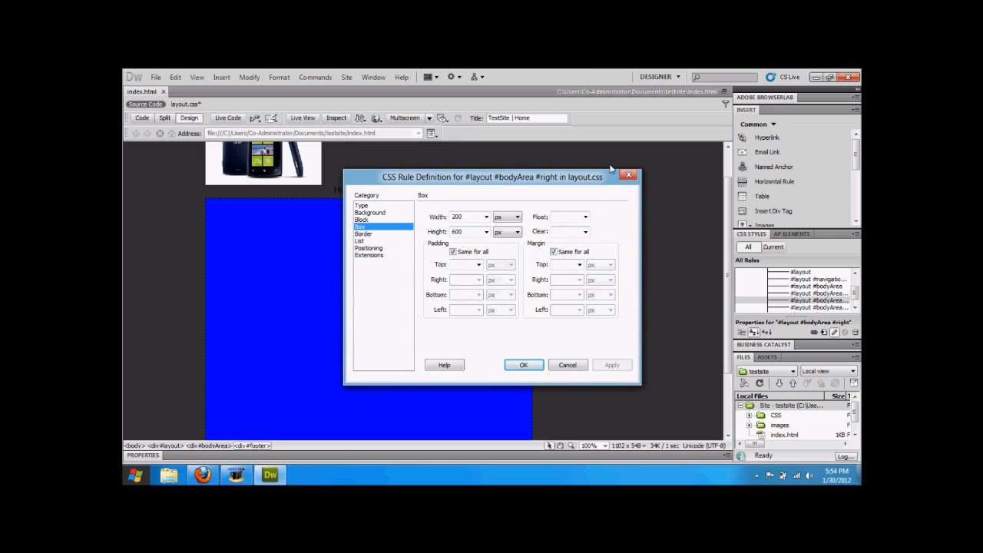
{"action": "left_click", "coordinate": [585, 217]}
{"action": "left_click", "coordinate": [572, 238]}
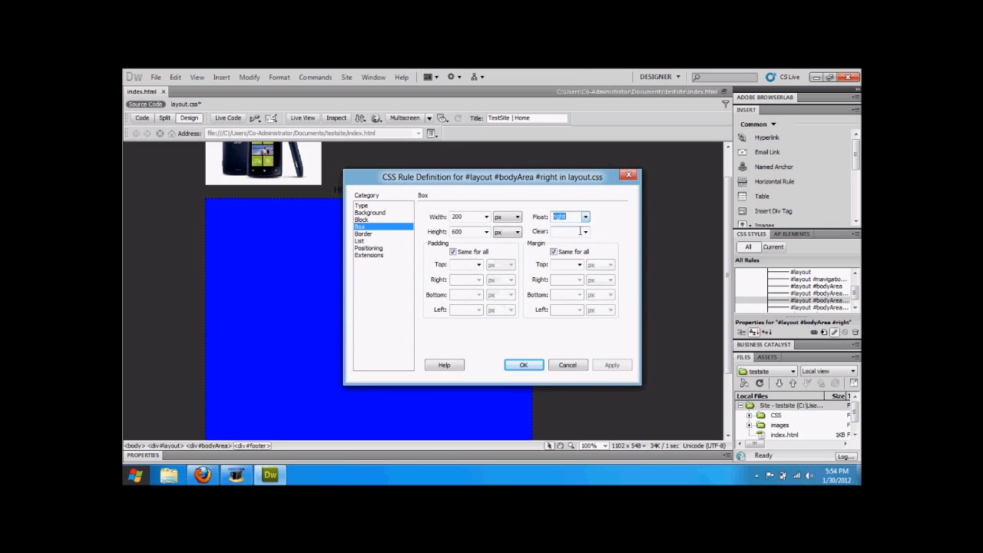
{"action": "left_click", "coordinate": [524, 366]}
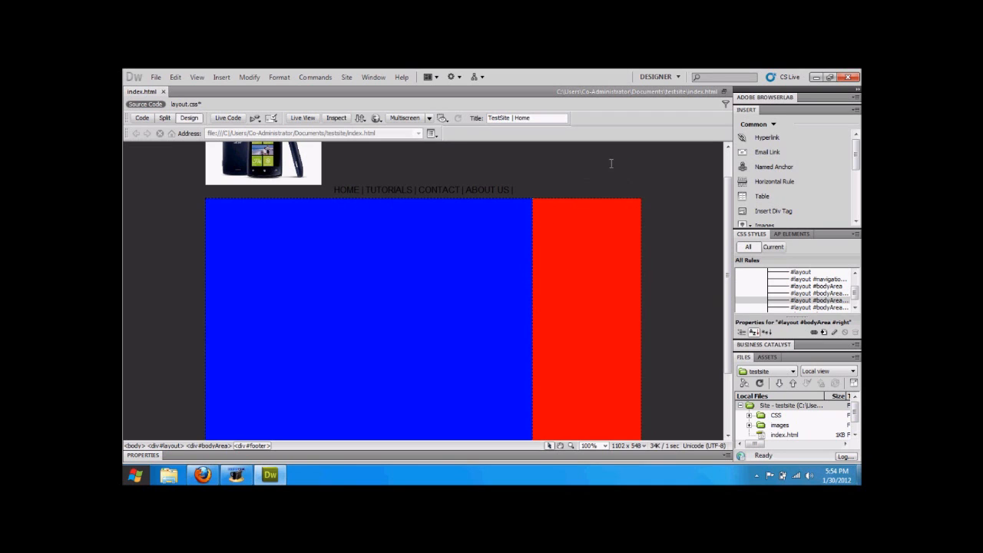
Step: Try entering the test text "dfsdf" in the blue left div of the body area, and delete it
{"action": "left_click_drag", "start_coordinate": [728, 214], "coordinate": [728, 246]}
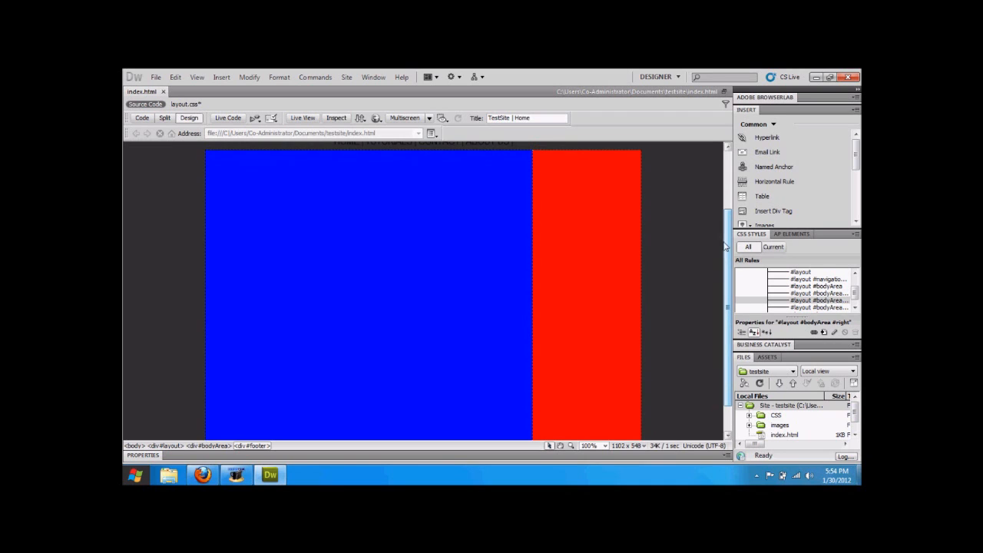
{"action": "left_click", "coordinate": [381, 196]}
{"action": "type", "text": "dfsdf"}
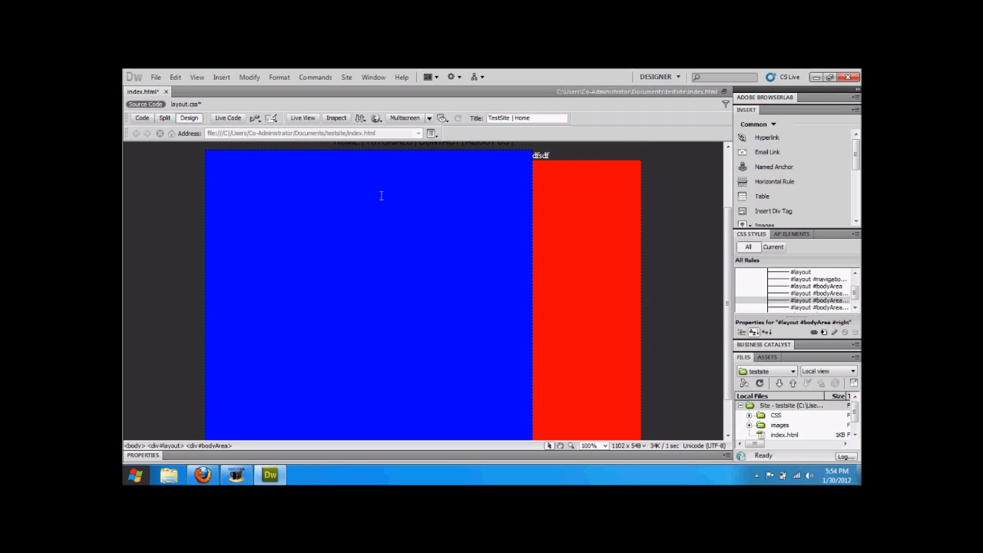
{"action": "key", "text": "BackSpace"}
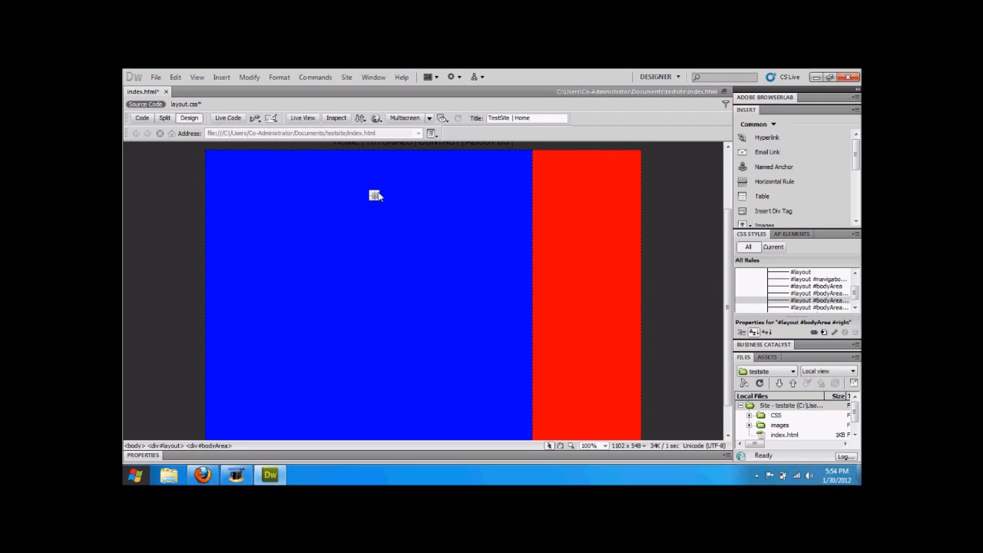
Step: Enter the test text "dsfsdfsdfsdfsdfsdf" in the blue left div and "sdfsdfsdfsdf" in the red right div
{"action": "type", "text": "sdfsd"}
{"action": "key", "text": "BackSpace"}
{"action": "left_click", "coordinate": [378, 184]}
{"action": "type", "text": "dsfsdfsdfsdfsdf"}
{"action": "type", "text": "dfsdf"}
{"action": "left_click", "coordinate": [563, 189]}
{"action": "type", "text": "sdfsdfsdf"}
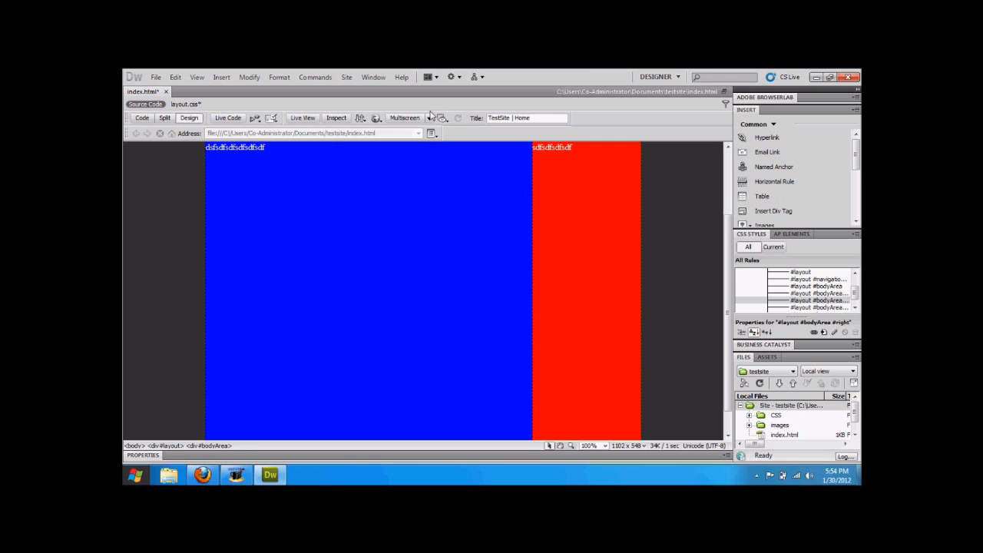
Step: Save the page changes, preview index.html in Firefox down to the page's end, and close the preview
{"action": "left_click", "coordinate": [376, 118]}
{"action": "left_click", "coordinate": [392, 143]}
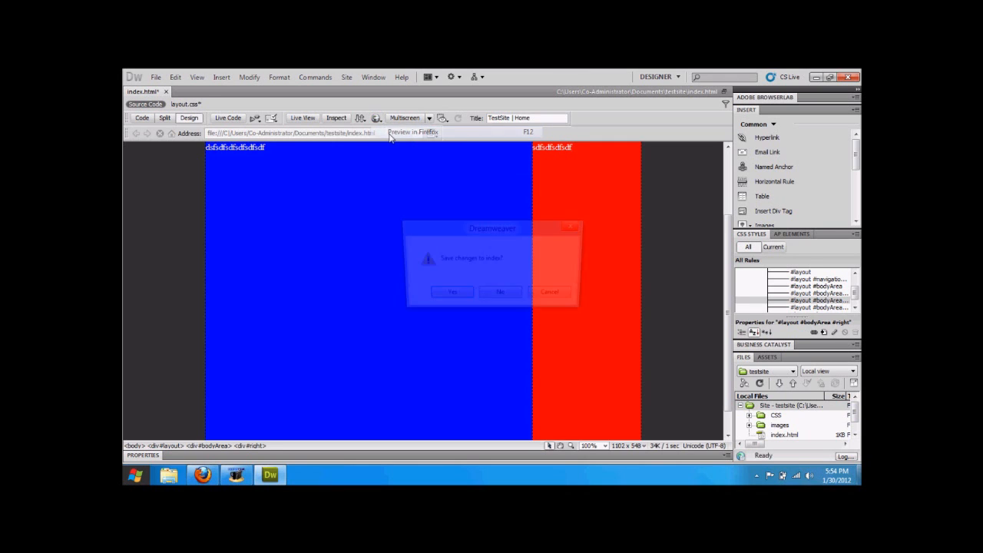
{"action": "key", "text": "Return"}
{"action": "key", "text": "Return"}
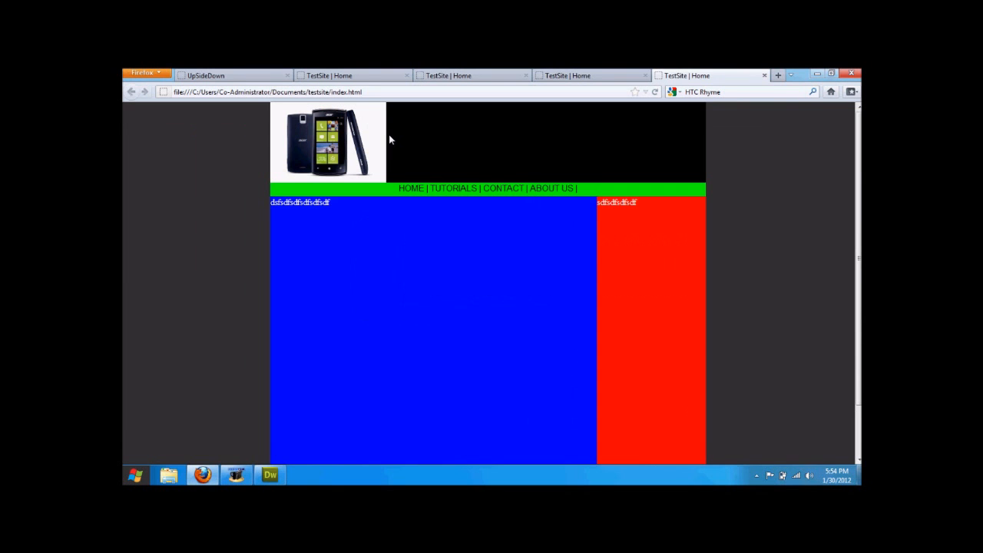
{"action": "left_click_drag", "start_coordinate": [859, 235], "coordinate": [859, 286]}
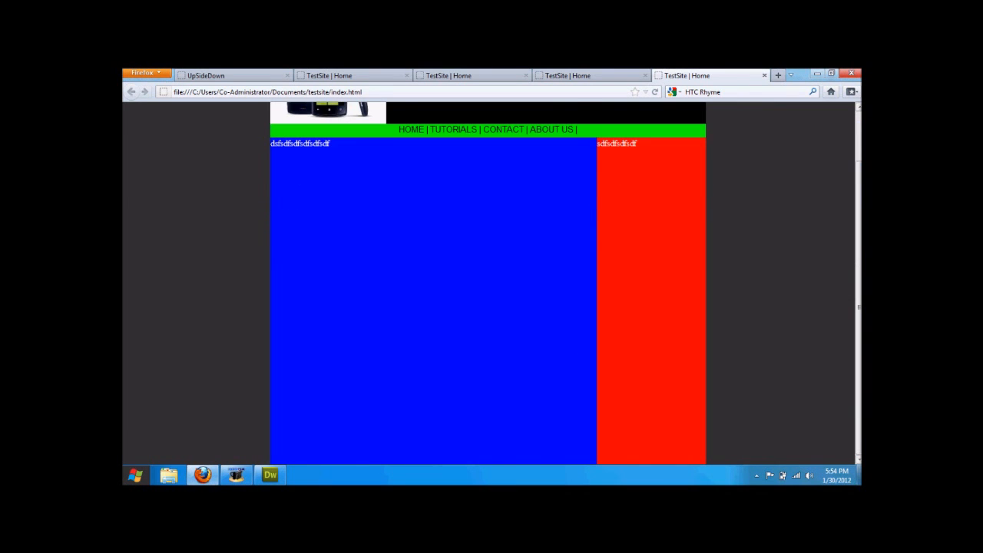
{"action": "left_click", "coordinate": [764, 75]}
Step: Back in Dreamweaver, set the background color of the #layout #bodyArea #footer rule to #FC0 from the swatches
{"action": "left_click", "coordinate": [270, 475]}
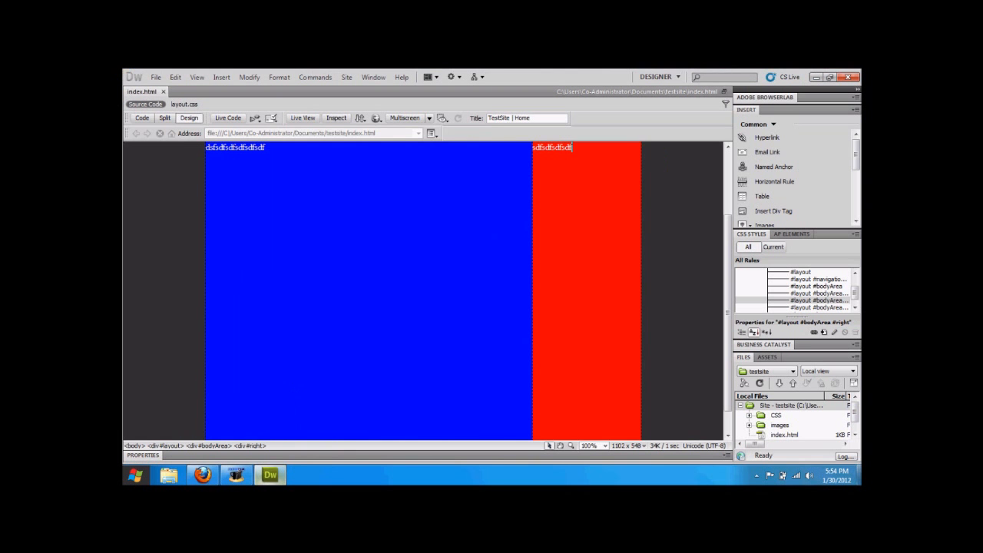
{"action": "left_click_drag", "start_coordinate": [728, 239], "coordinate": [713, 367]}
{"action": "left_click", "coordinate": [711, 372]}
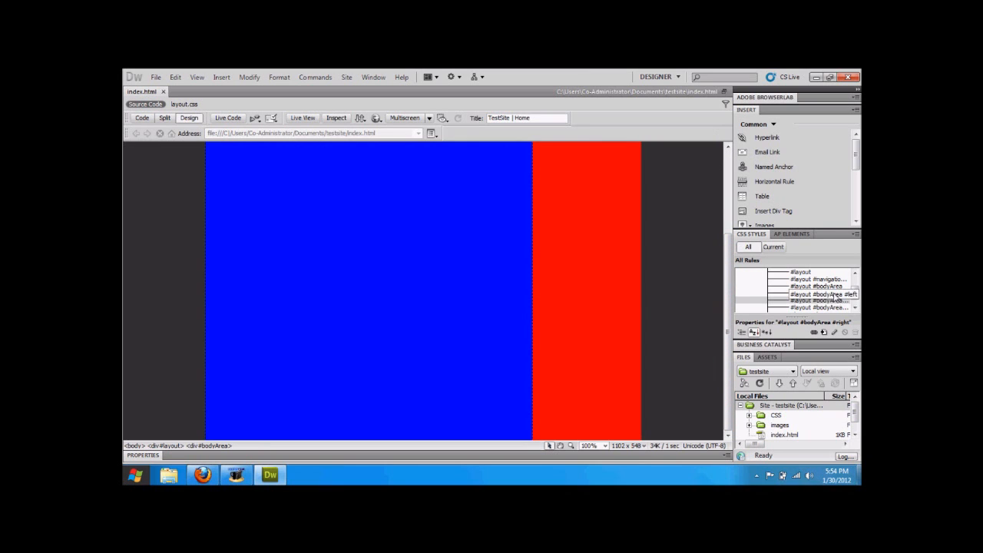
{"action": "double_click", "coordinate": [845, 308]}
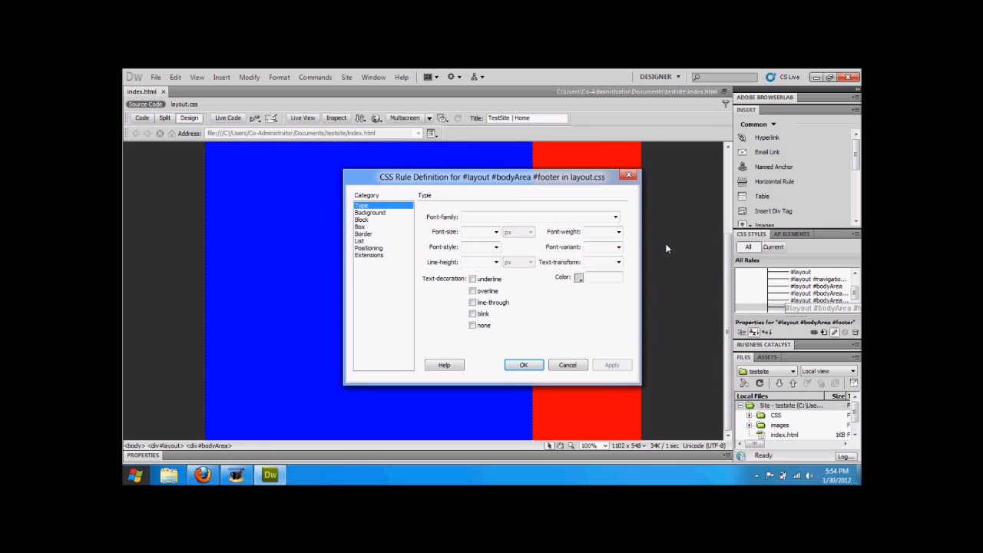
{"action": "left_click", "coordinate": [373, 214]}
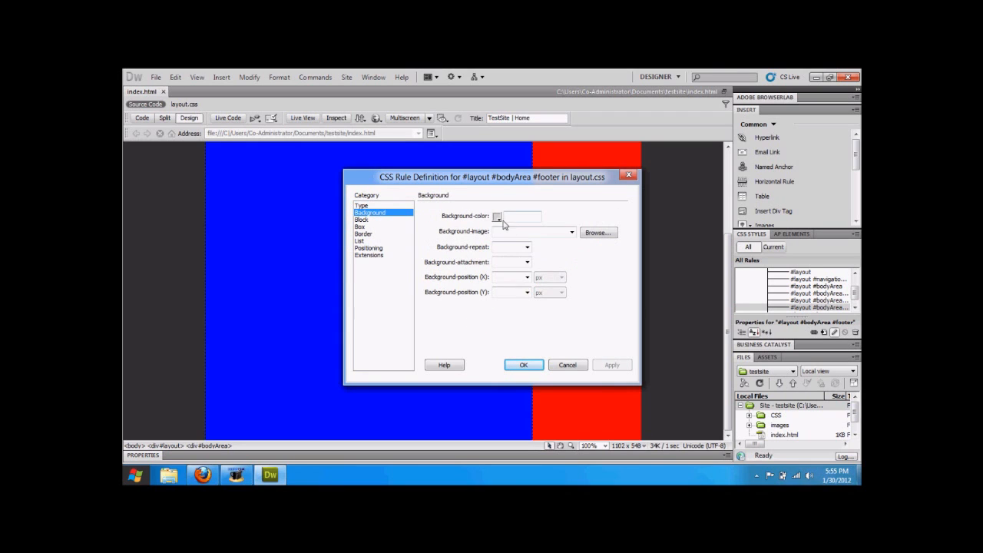
{"action": "left_click", "coordinate": [499, 218]}
{"action": "left_click", "coordinate": [603, 269]}
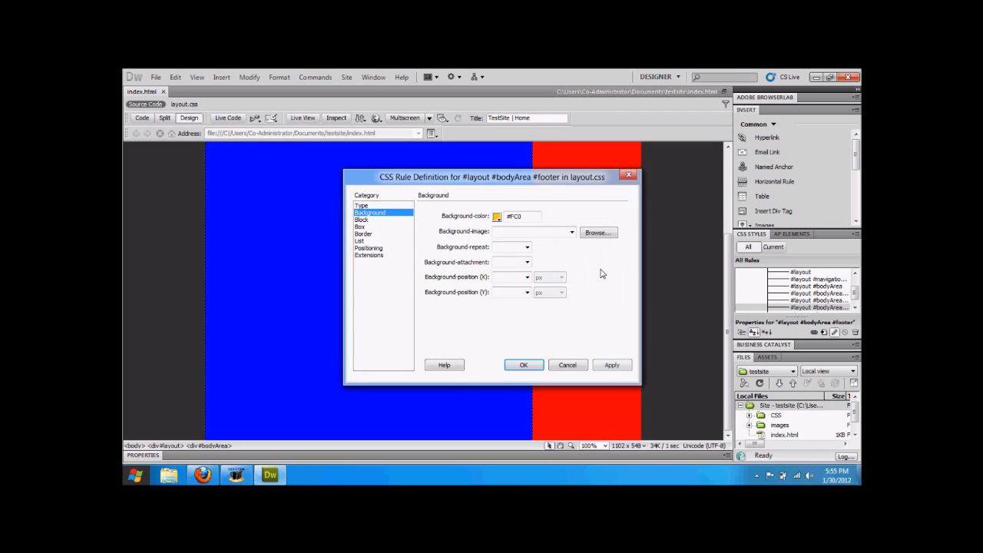
Step: Set the height of the #layout #bodyArea #footer rule to 25 px and apply the rule changes
{"action": "left_click", "coordinate": [398, 227]}
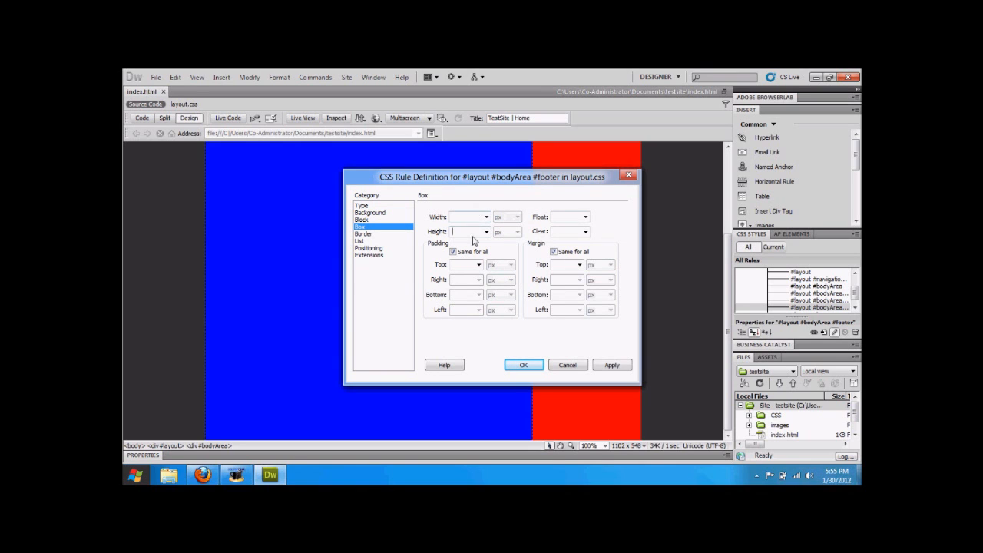
{"action": "left_click", "coordinate": [472, 234]}
{"action": "type", "text": "50"}
{"action": "left_click", "coordinate": [525, 366]}
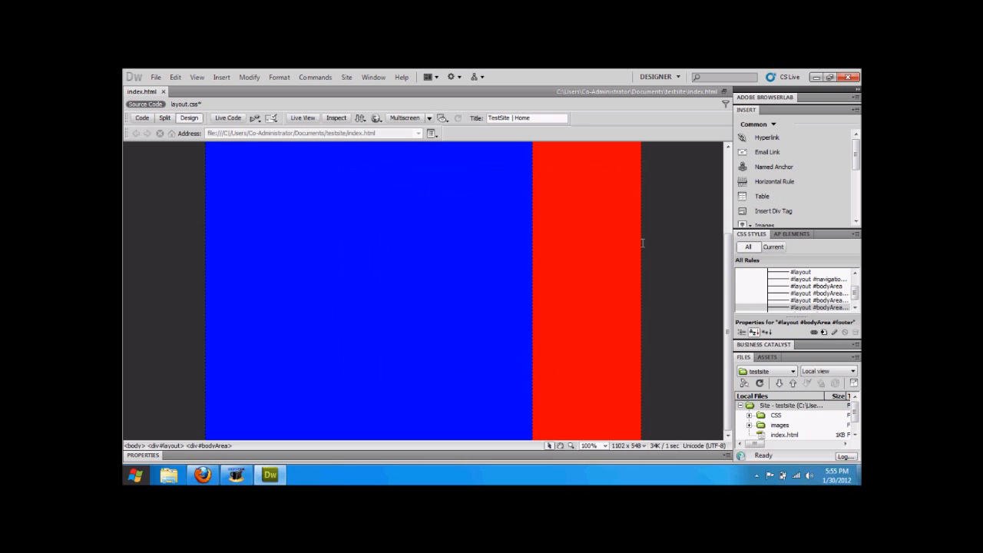
Step: Save the modified stylesheet and preview the page in Firefox to examine the footer area
{"action": "left_click_drag", "start_coordinate": [728, 289], "coordinate": [721, 389]}
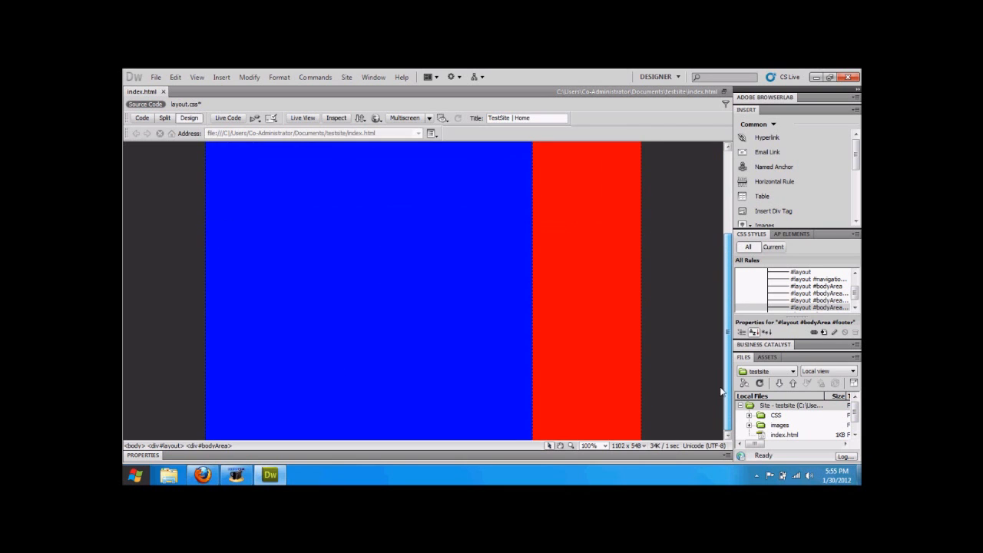
{"action": "left_click", "coordinate": [376, 118]}
{"action": "left_click", "coordinate": [403, 133]}
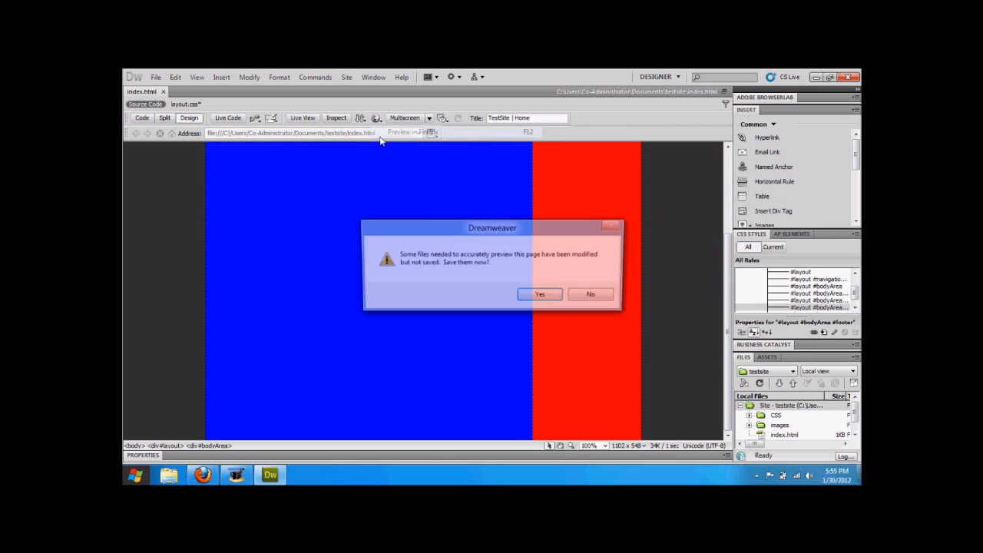
{"action": "key", "text": "Return"}
{"action": "scroll", "coordinate": [845, 158], "scroll_direction": "down", "scroll_amount": 2}
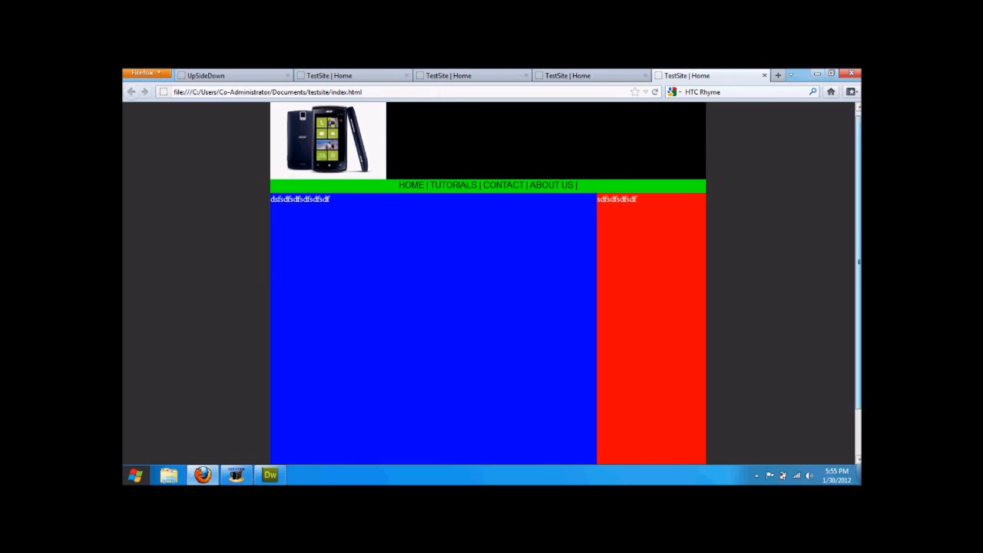
{"action": "scroll", "coordinate": [845, 159], "scroll_direction": "up", "scroll_amount": 2}
{"action": "scroll", "coordinate": [845, 158], "scroll_direction": "down", "scroll_amount": 1}
{"action": "scroll", "coordinate": [845, 159], "scroll_direction": "up", "scroll_amount": 1}
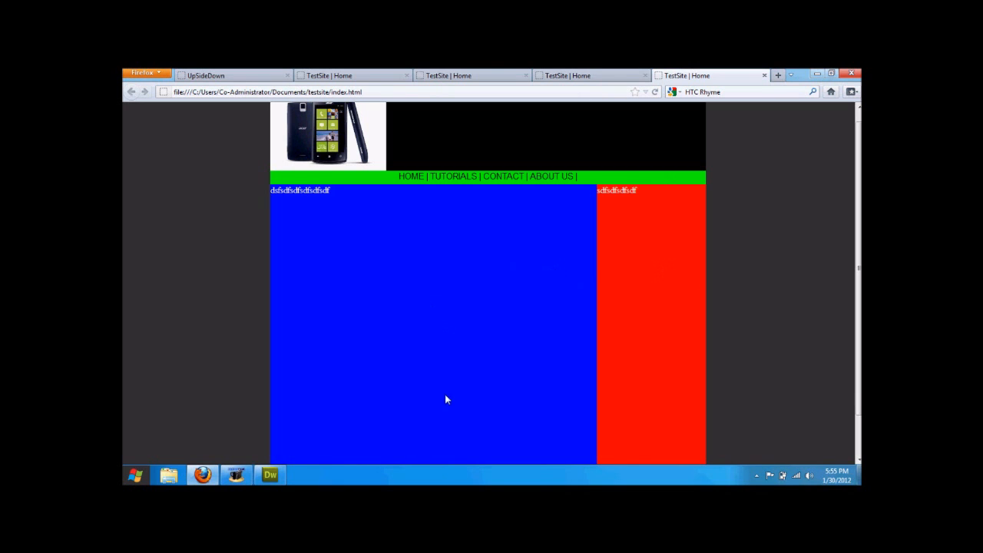
Step: Back in Dreamweaver, set the clear property of the #layout #bodyArea #footer rule to both
{"action": "left_click", "coordinate": [282, 476]}
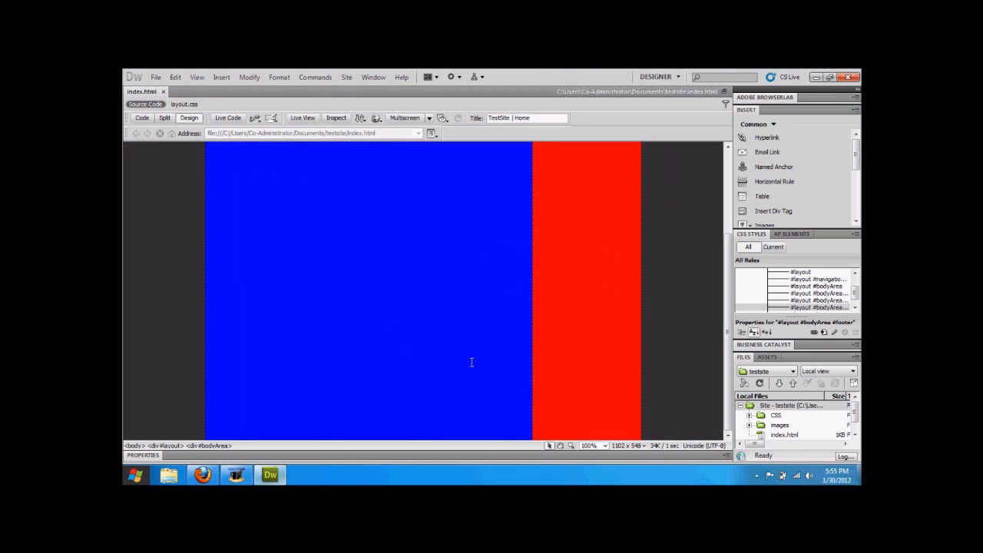
{"action": "double_click", "coordinate": [822, 306]}
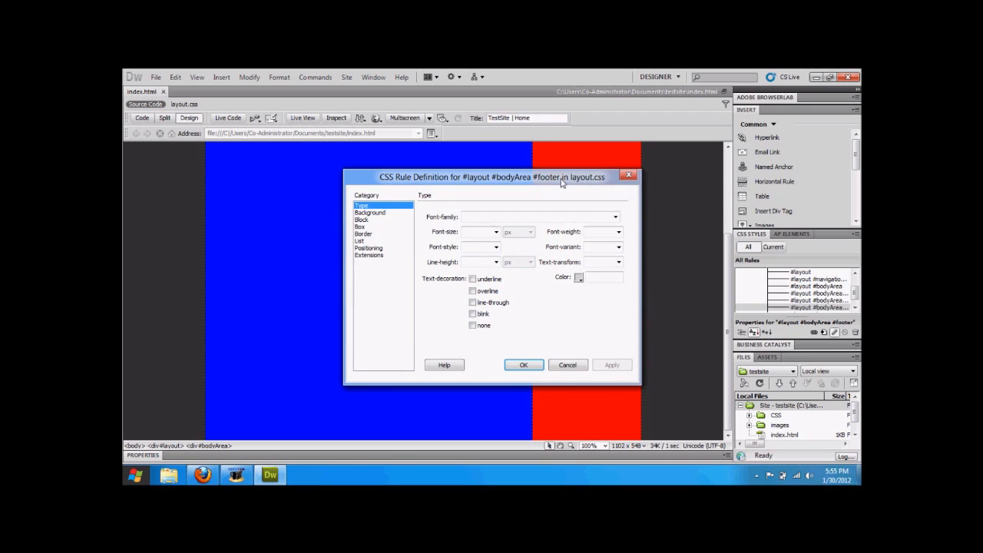
{"action": "left_click", "coordinate": [380, 227]}
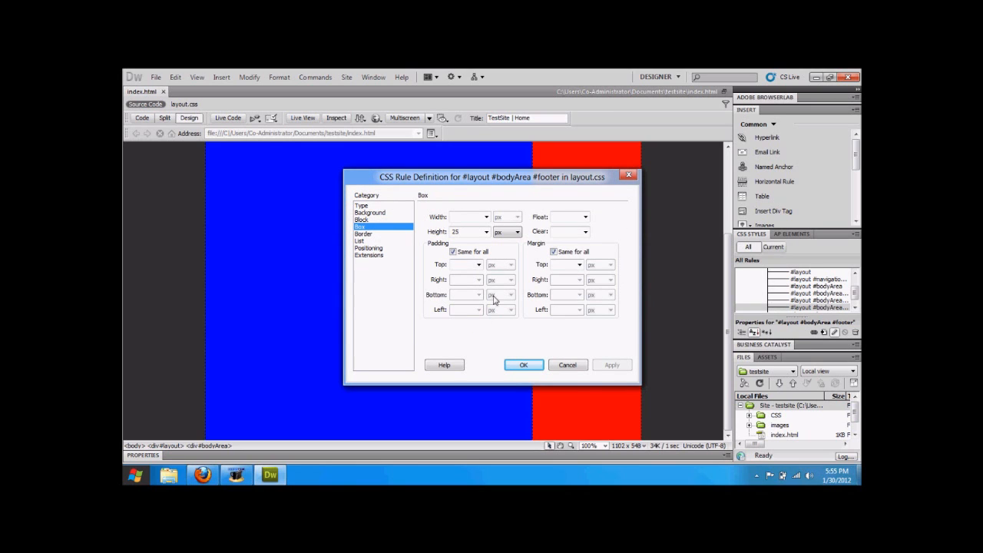
{"action": "left_click", "coordinate": [585, 231]}
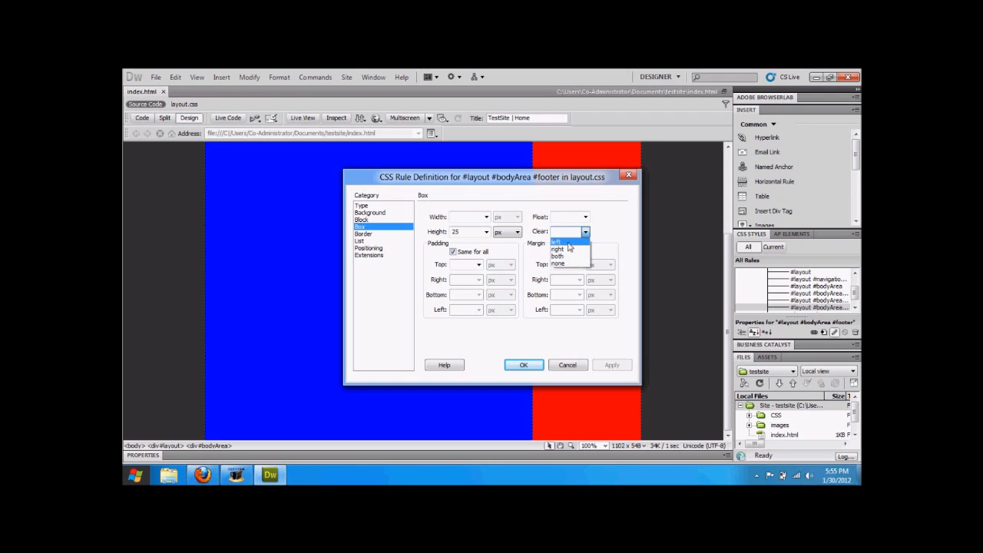
{"action": "left_click", "coordinate": [567, 257]}
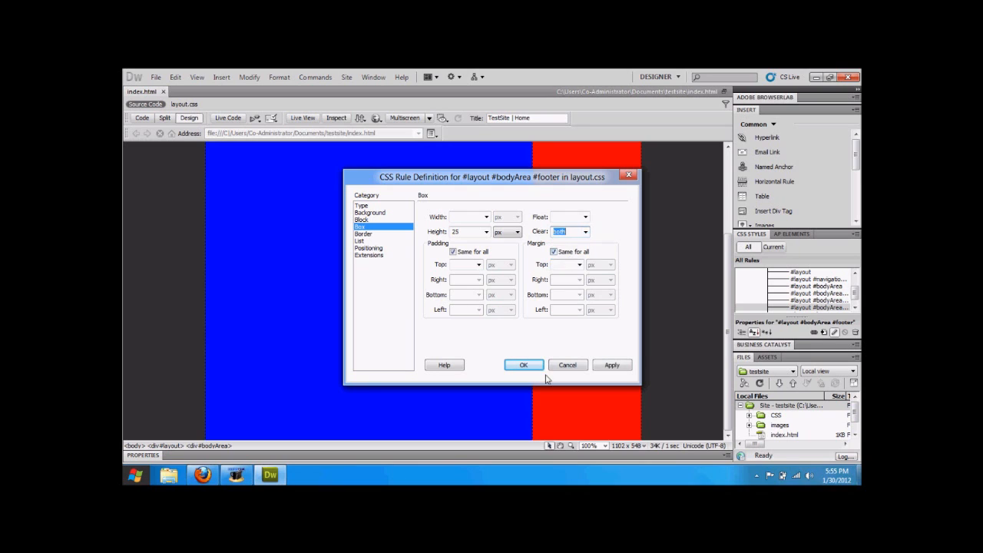
{"action": "left_click", "coordinate": [531, 365]}
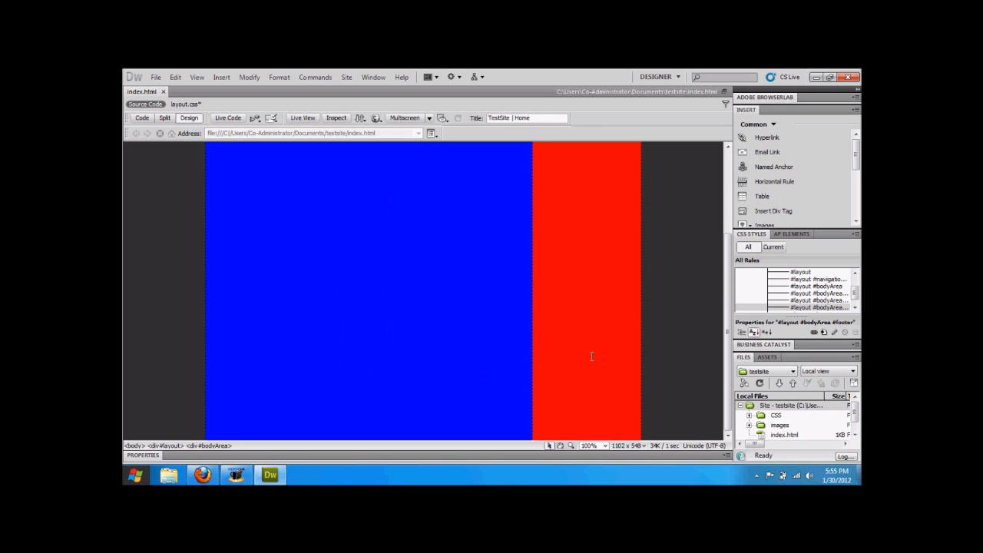
Step: Preview the page in Internet Explorer without saving the modified files, examine its layout, and close the browser
{"action": "left_click", "coordinate": [376, 117]}
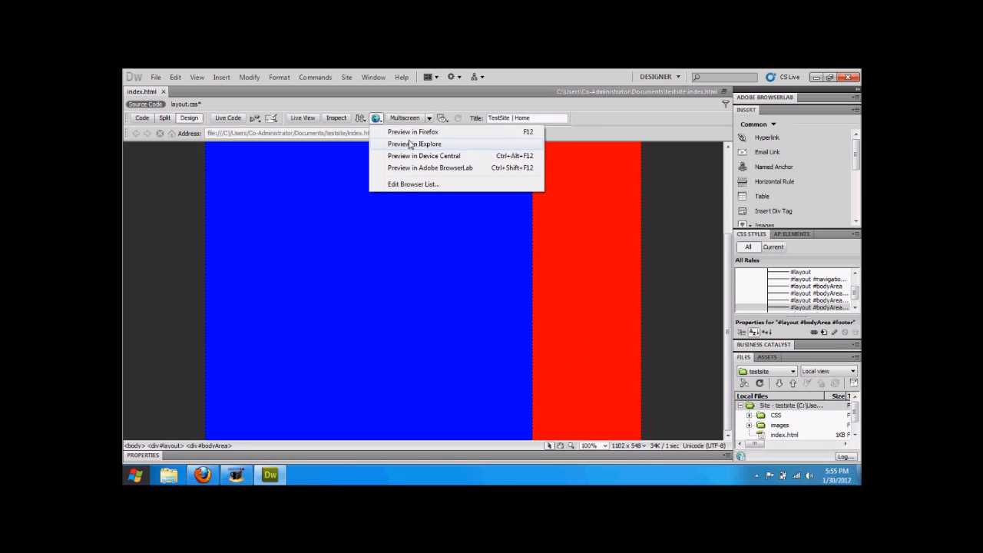
{"action": "left_click", "coordinate": [412, 144]}
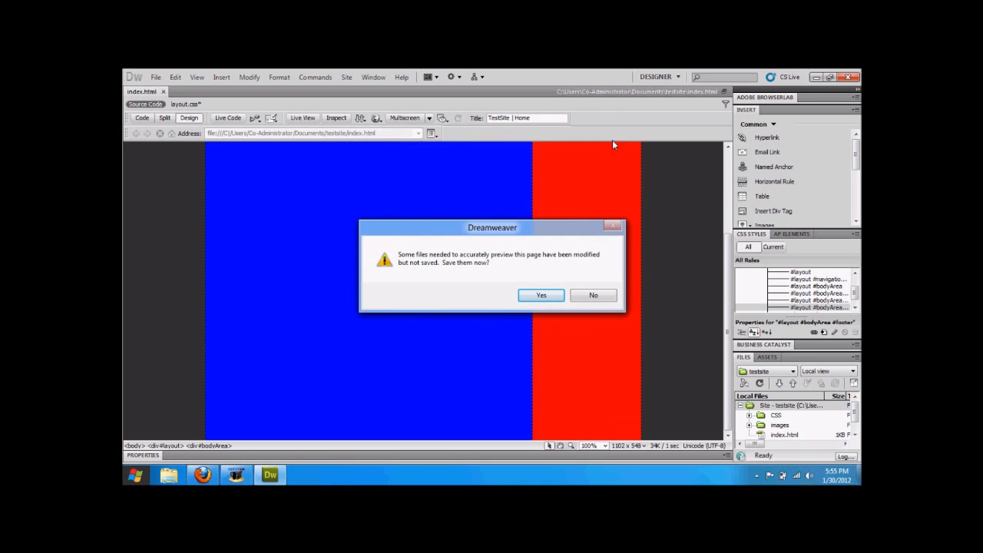
{"action": "left_click", "coordinate": [585, 300]}
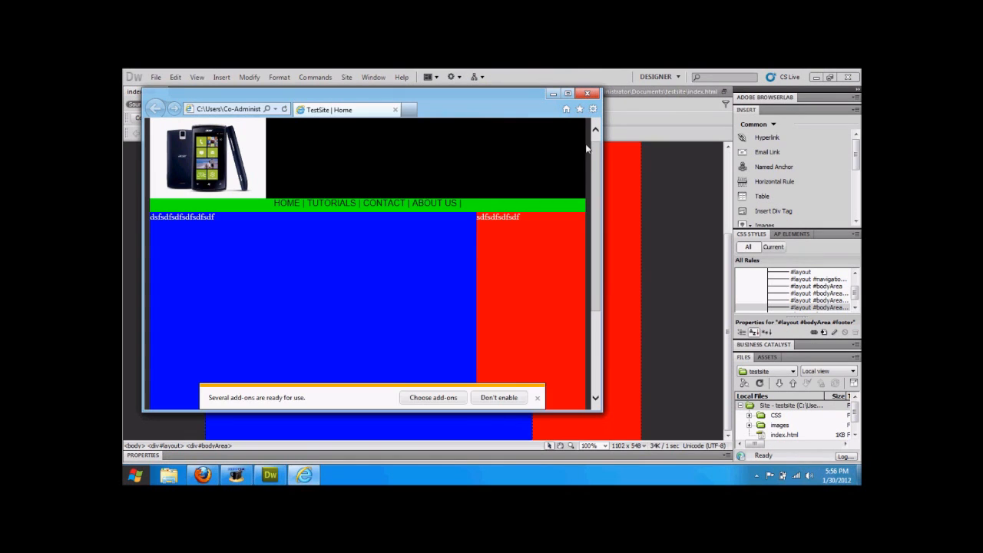
{"action": "left_click_drag", "start_coordinate": [596, 156], "coordinate": [699, 230]}
{"action": "left_click_drag", "start_coordinate": [698, 268], "coordinate": [657, 72]}
{"action": "left_click", "coordinate": [587, 93]}
Step: Review the background and box settings of the #layout #bodyArea #footer rule
{"action": "left_click", "coordinate": [822, 307]}
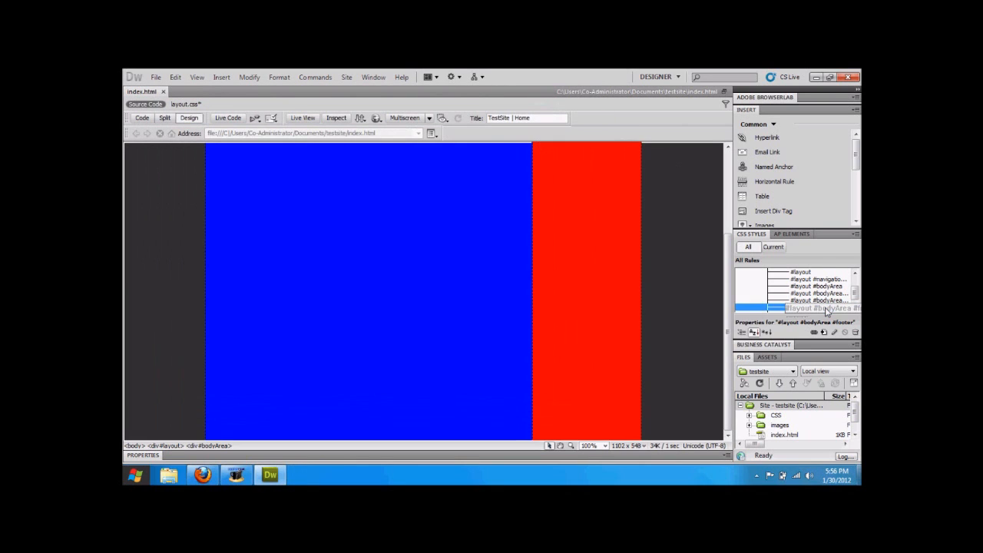
{"action": "double_click", "coordinate": [822, 308]}
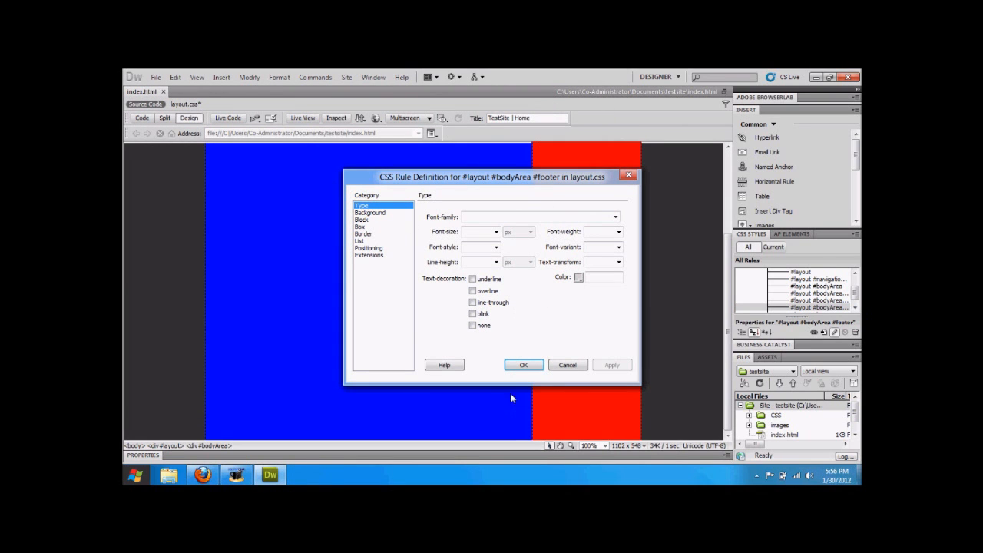
{"action": "left_click", "coordinate": [403, 213]}
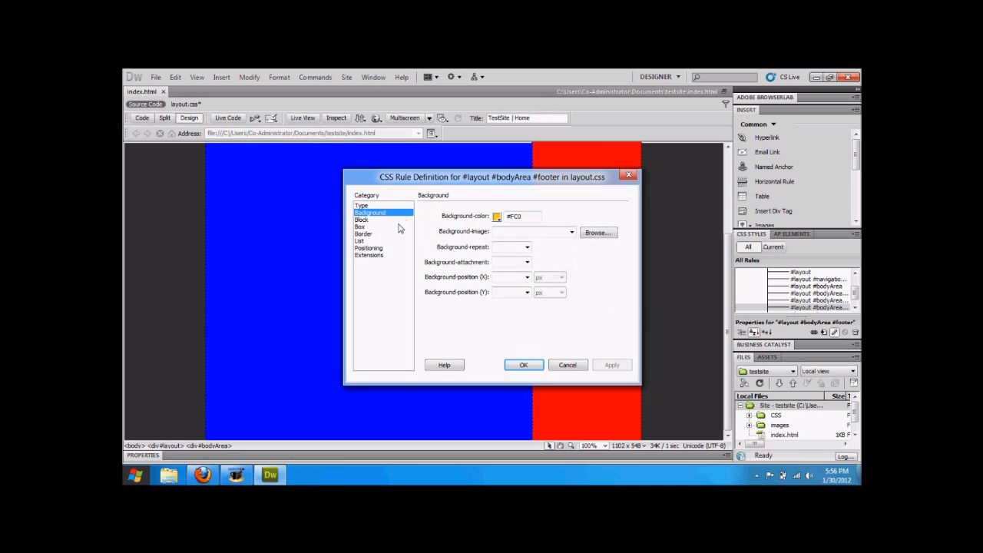
{"action": "left_click", "coordinate": [397, 228]}
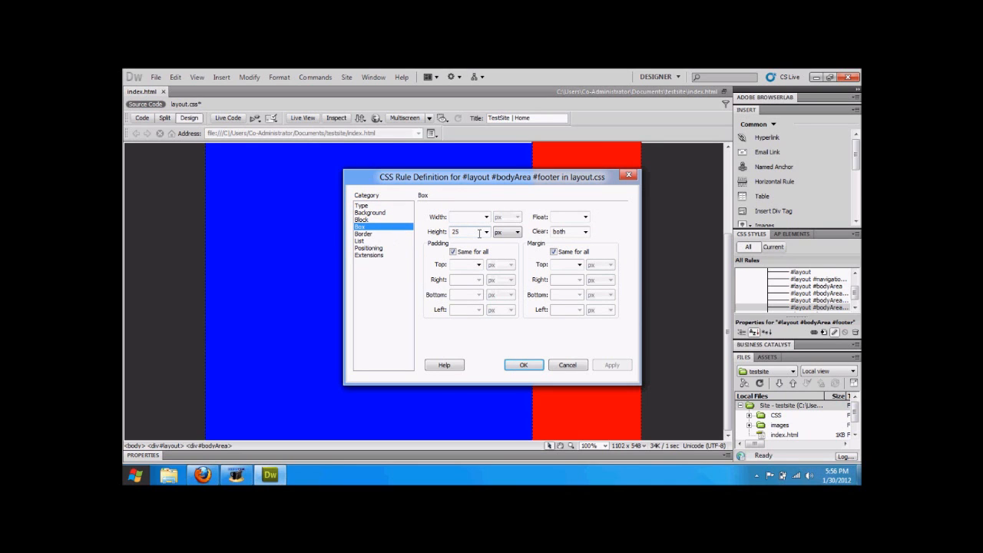
{"action": "left_click", "coordinate": [523, 365]}
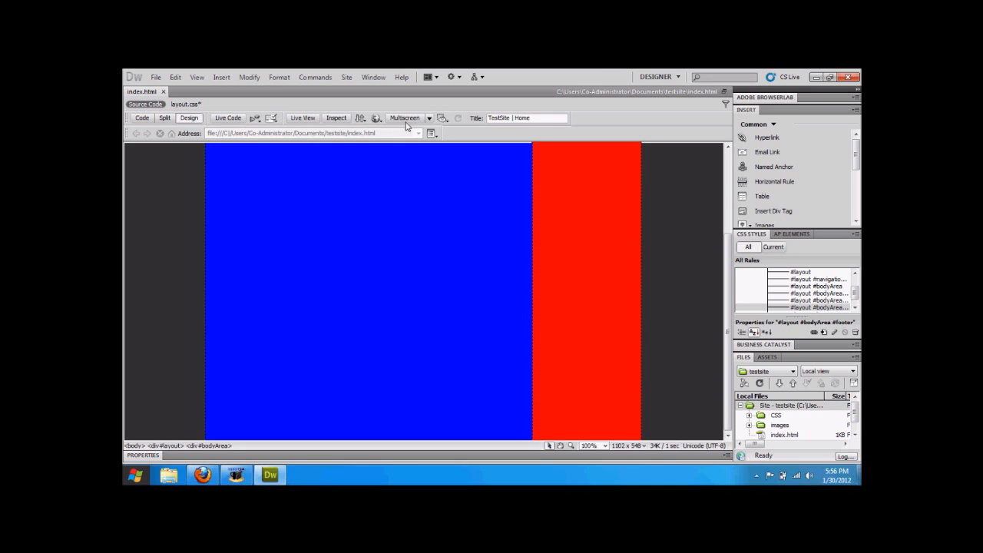
Step: Save the stylesheet and preview the page in Firefox, checking the footer beneath the left and right divs
{"action": "left_click", "coordinate": [378, 119]}
{"action": "left_click", "coordinate": [389, 136]}
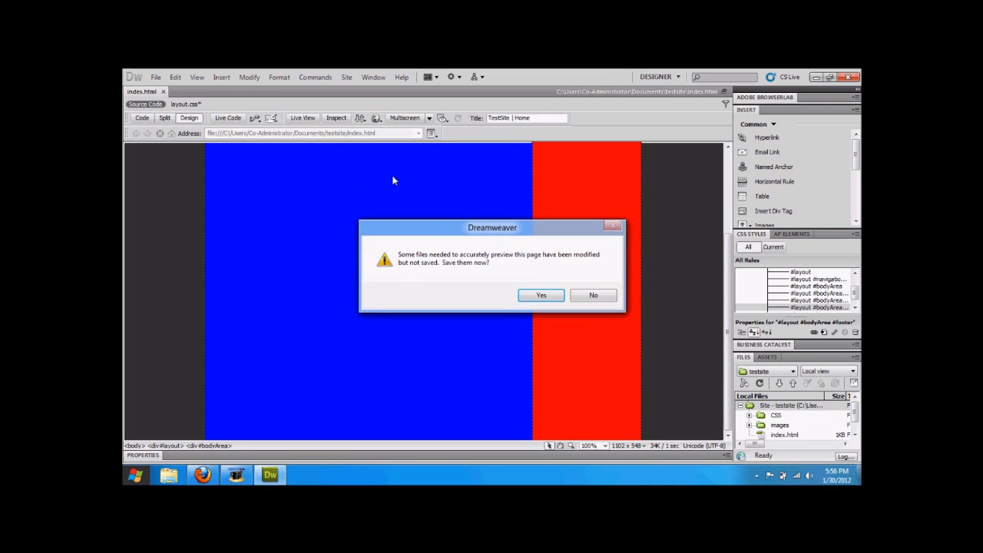
{"action": "left_click", "coordinate": [540, 297]}
{"action": "scroll", "coordinate": [684, 267], "scroll_direction": "down", "scroll_amount": 2}
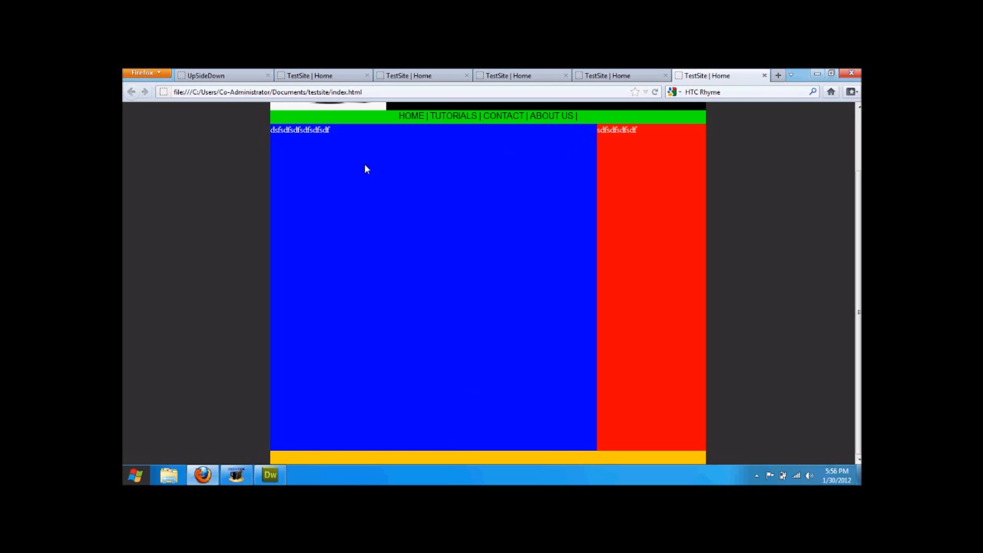
{"action": "scroll", "coordinate": [857, 270], "scroll_direction": "up", "scroll_amount": 2}
{"action": "scroll", "coordinate": [857, 270], "scroll_direction": "down", "scroll_amount": 2}
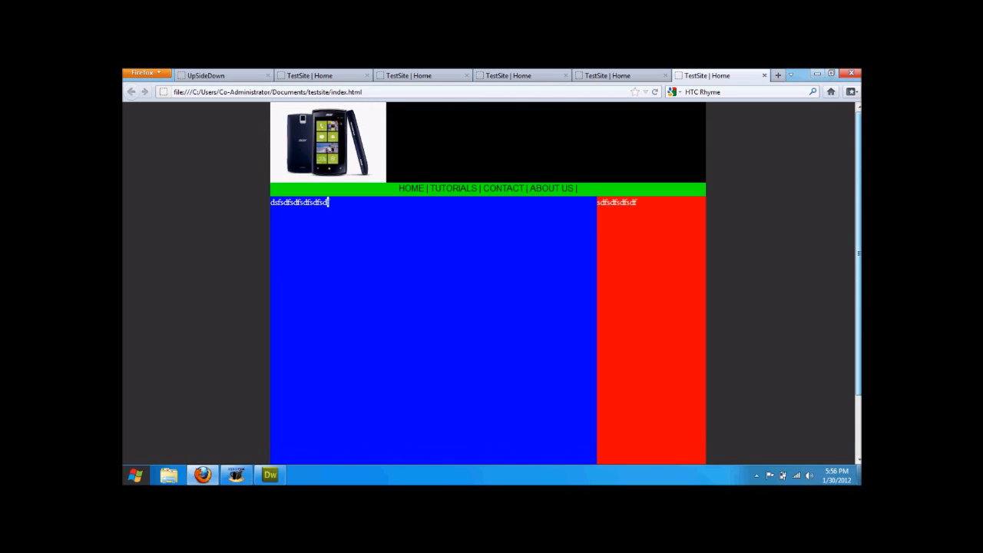
{"action": "mouse_move", "coordinate": [859, 253]}
{"action": "left_mouse_down"}
{"action": "mouse_move", "coordinate": [859, 279]}
{"action": "mouse_move", "coordinate": [859, 252]}
{"action": "left_mouse_up"}
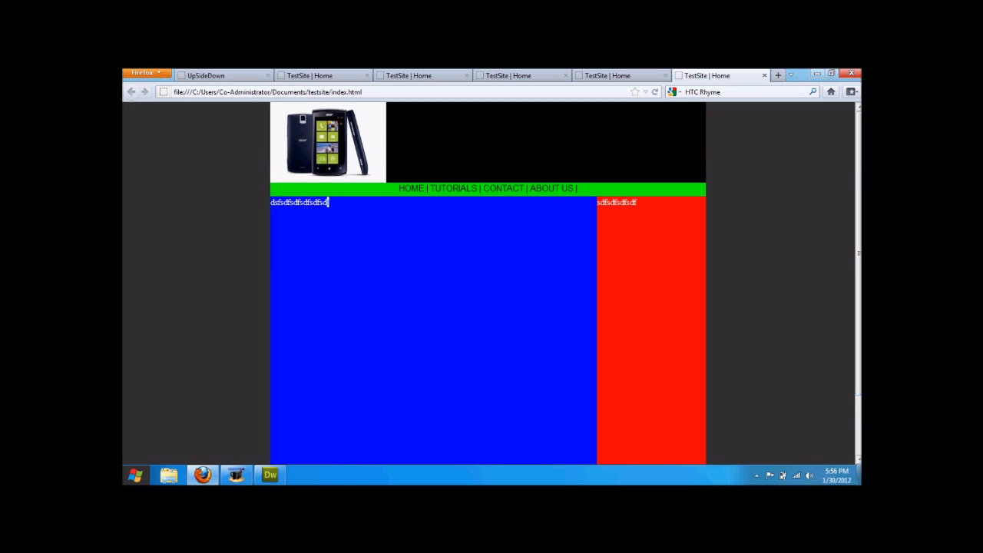
Step: Close the three most recent TestSite preview tabs in Firefox and show the UpSideDown website
{"action": "left_click", "coordinate": [765, 76]}
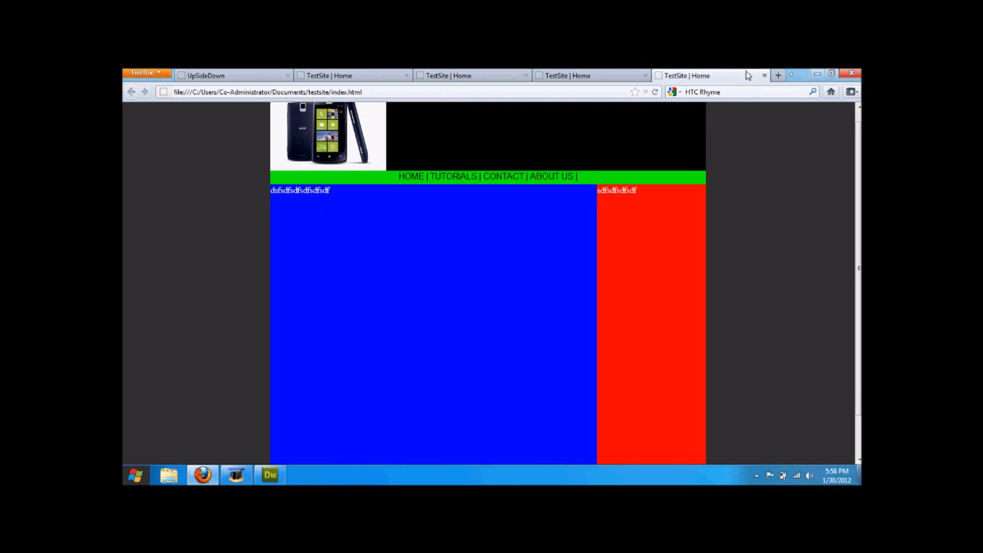
{"action": "left_click", "coordinate": [760, 76]}
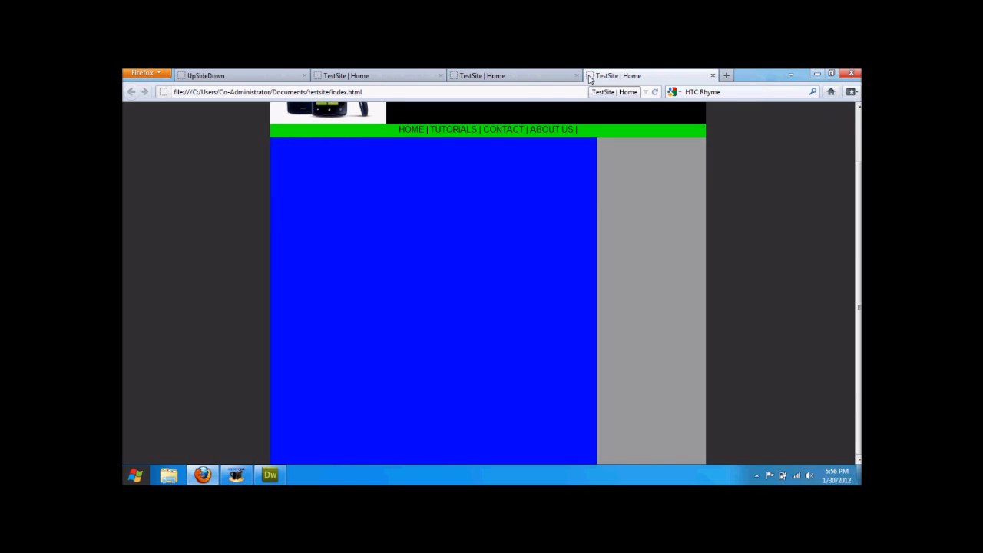
{"action": "key", "text": "alt+Tab"}
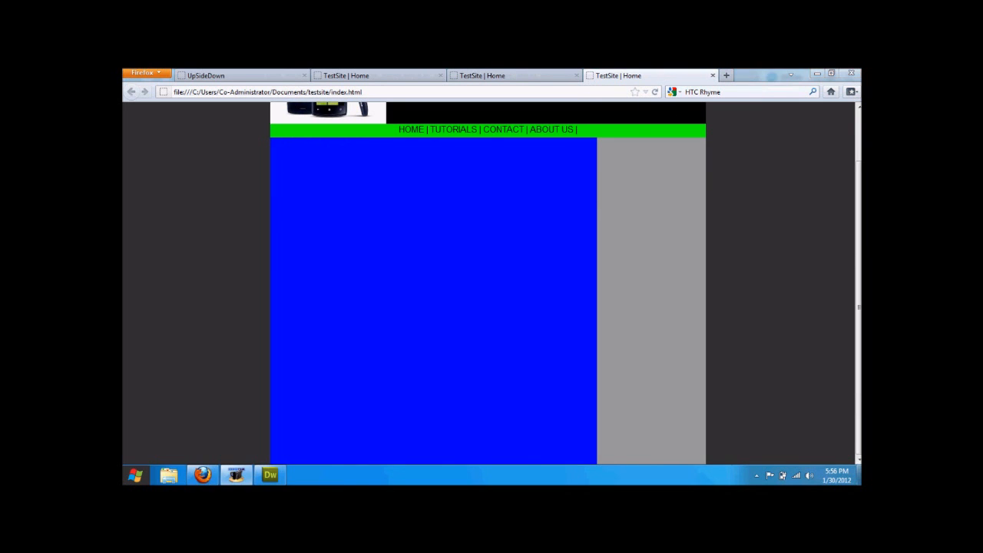
{"action": "key", "text": "alt+Tab"}
{"action": "scroll", "coordinate": [799, 165], "scroll_direction": "up", "scroll_amount": 2}
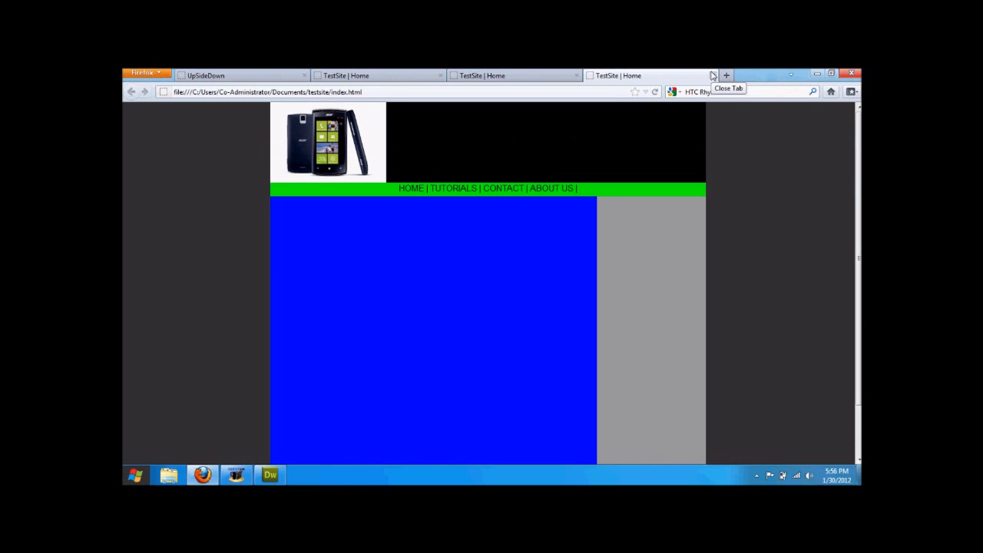
{"action": "left_click", "coordinate": [713, 76]}
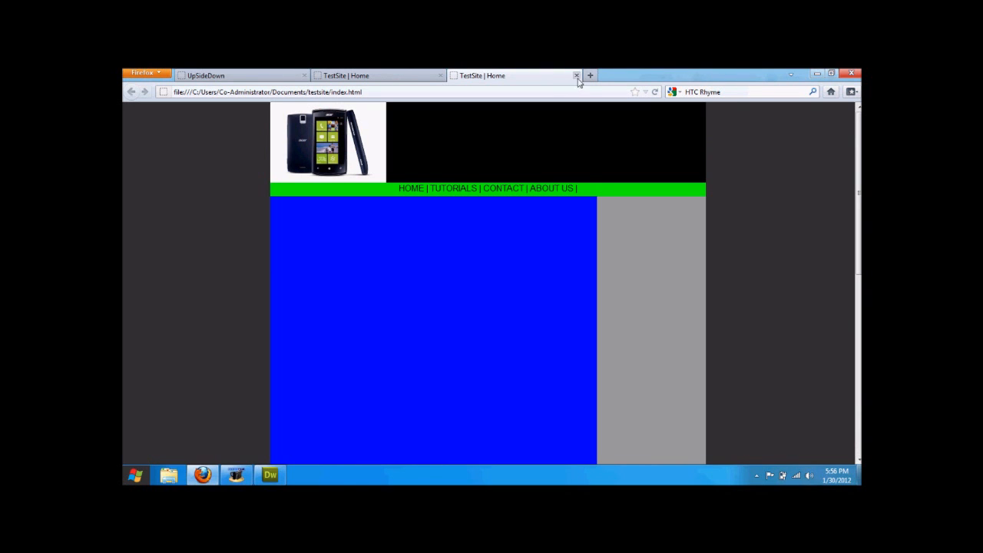
{"action": "mouse_move", "coordinate": [235, 475]}
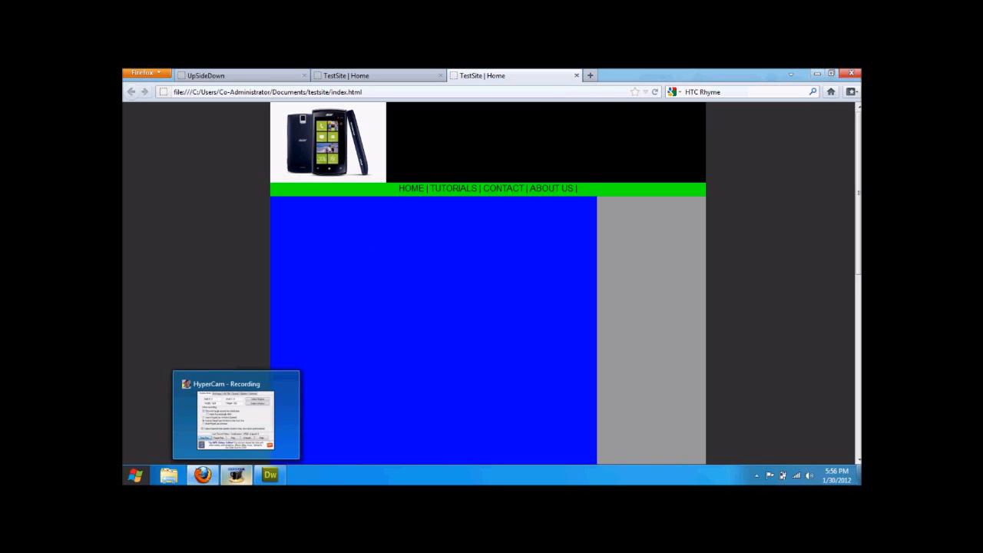
{"action": "left_click", "coordinate": [286, 77]}
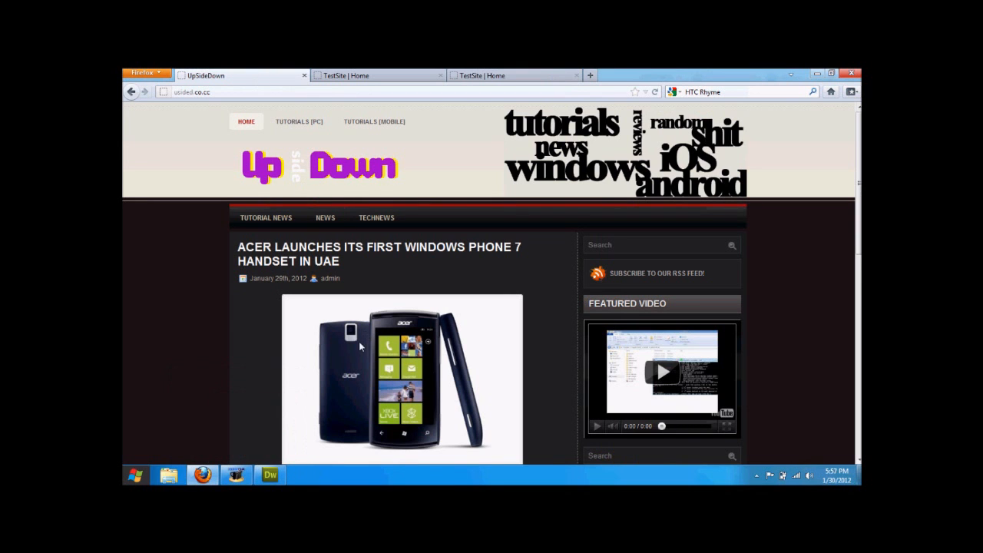